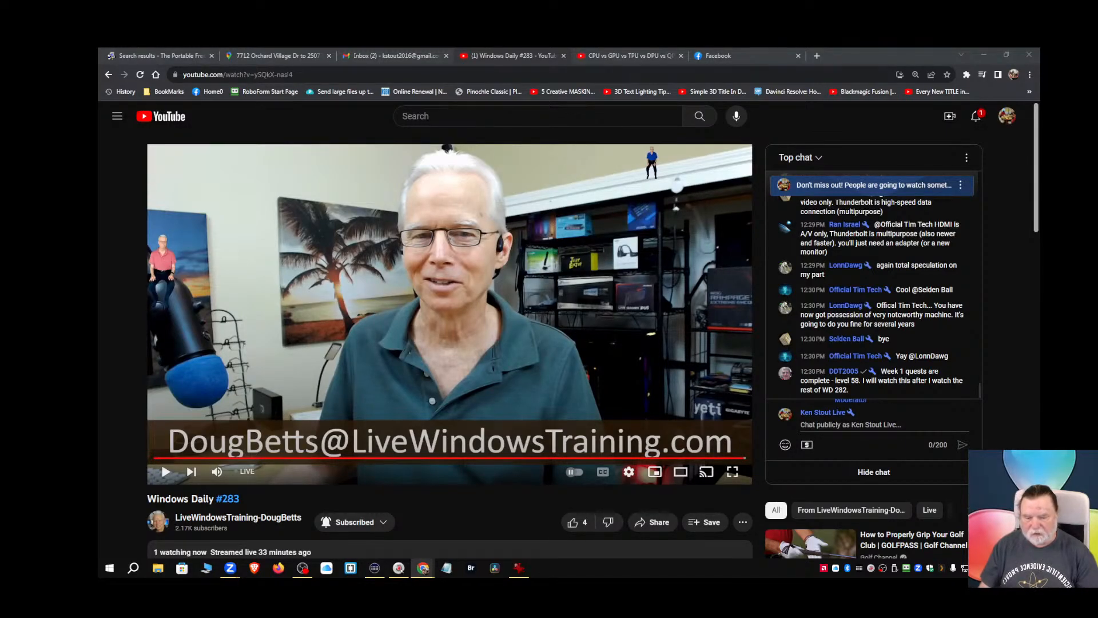
# Launch DaVinci Resolve, minimise the browser, and open Untitled Project from the local database.
pyautogui.click(493, 568)
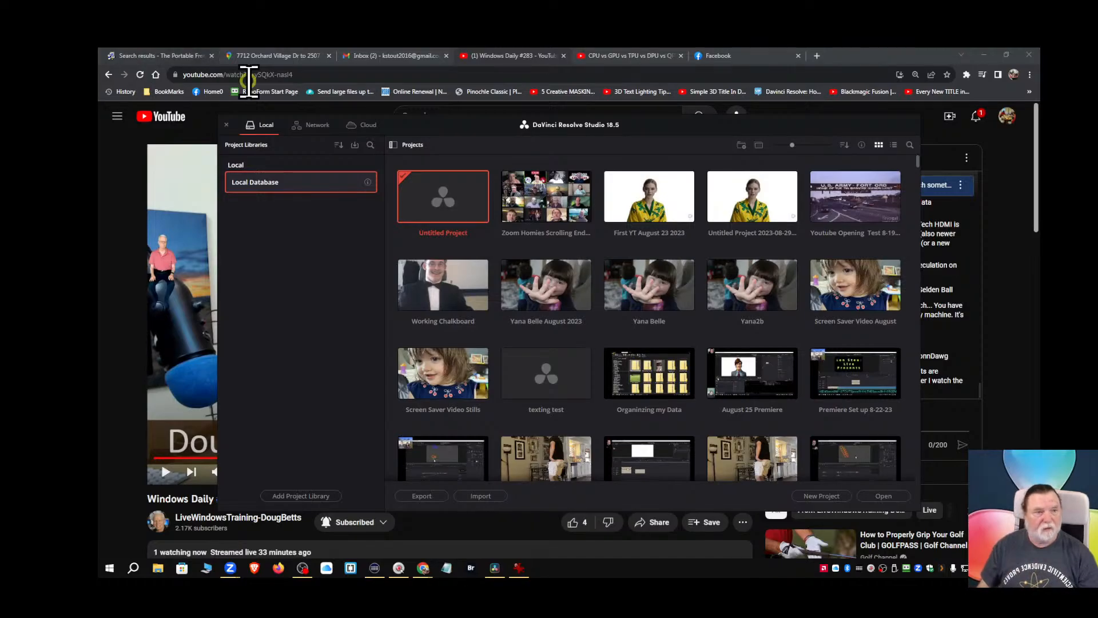
pyautogui.click(984, 55)
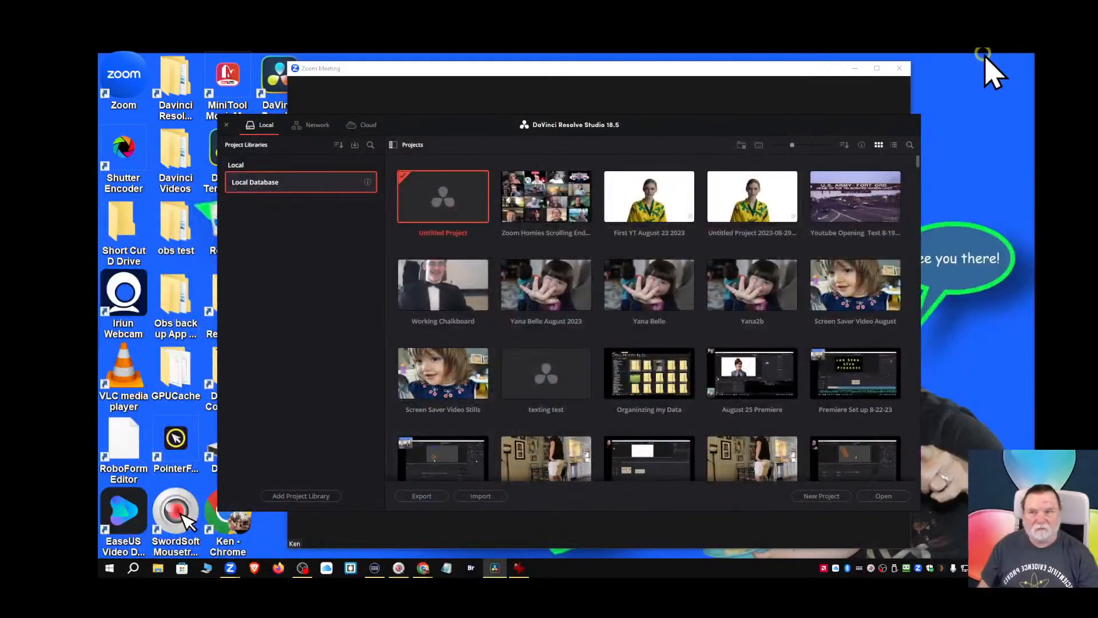
pyautogui.click(767, 69)
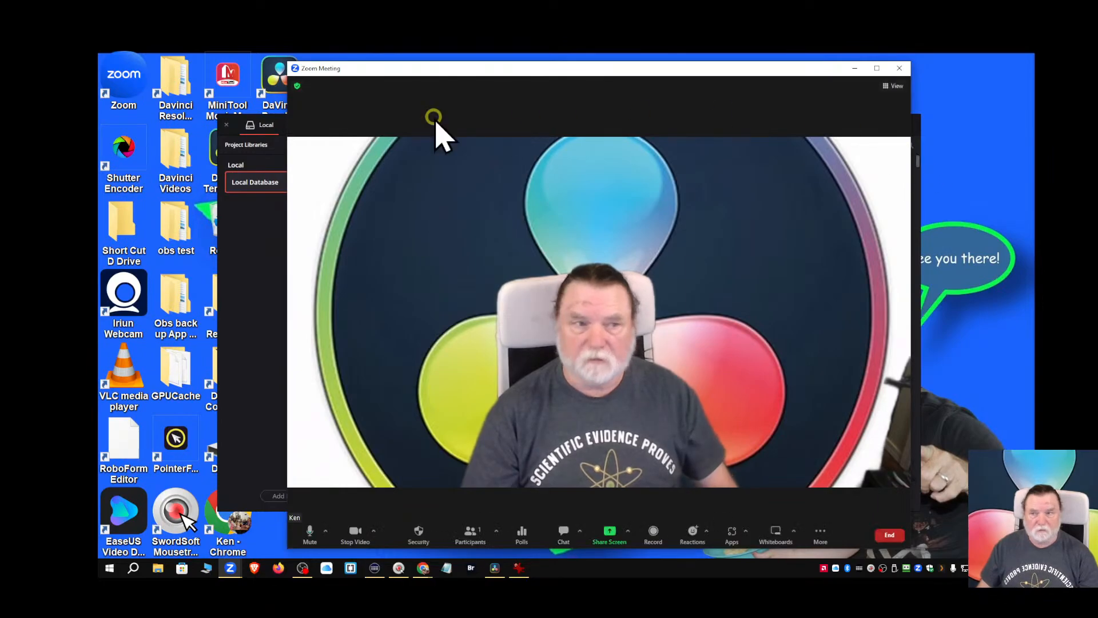
pyautogui.click(252, 231)
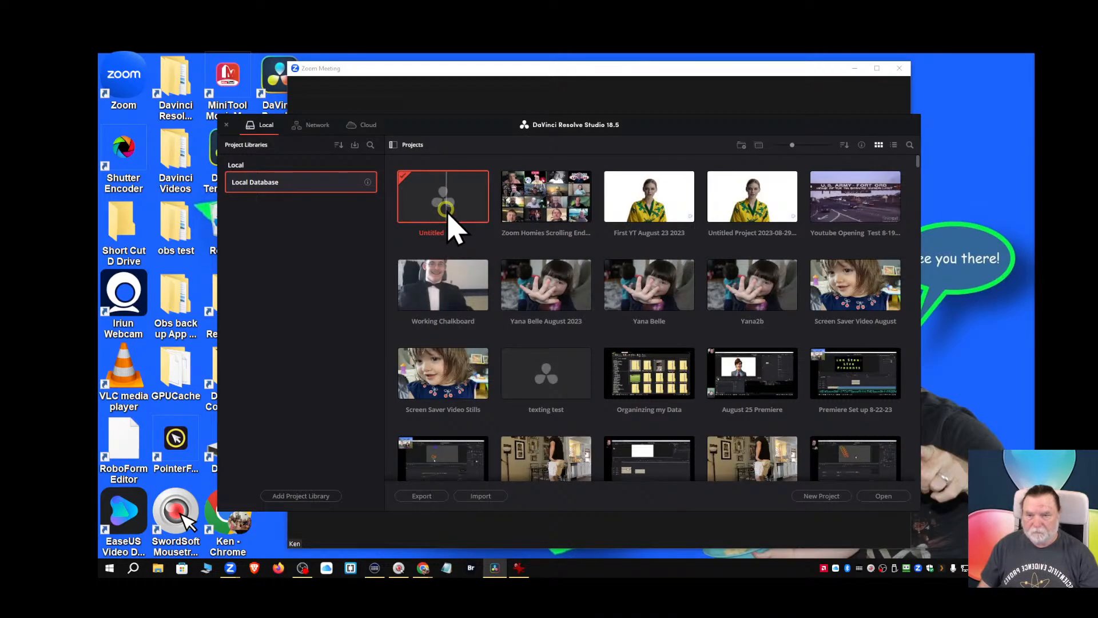
pyautogui.doubleClick(448, 212)
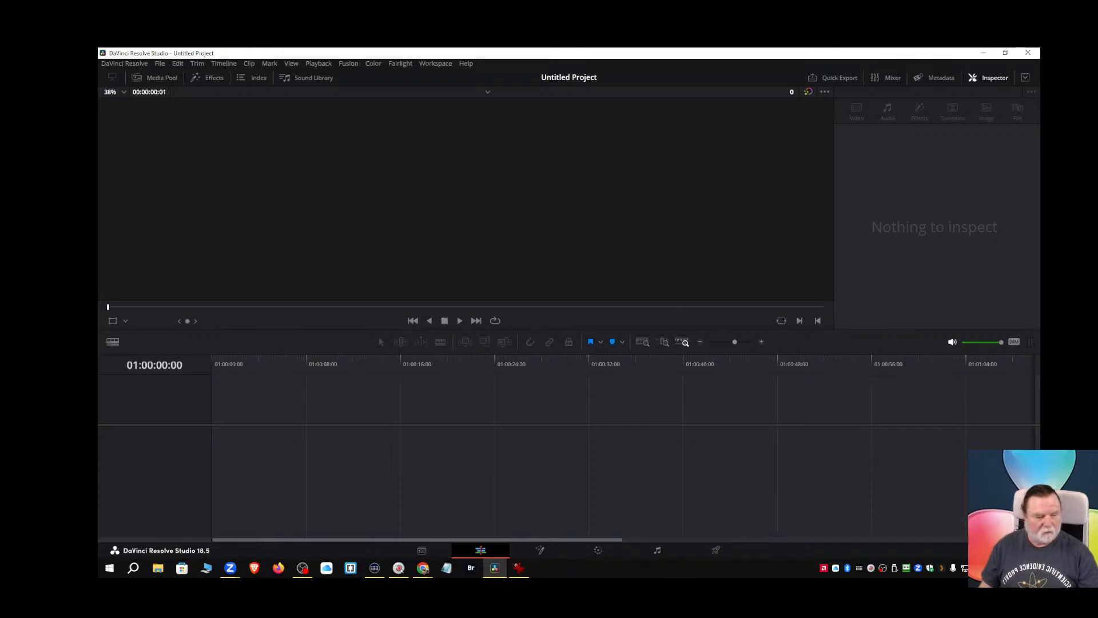
# View the project manager over the open project and close it.
pyautogui.hotkey('shift', '1')
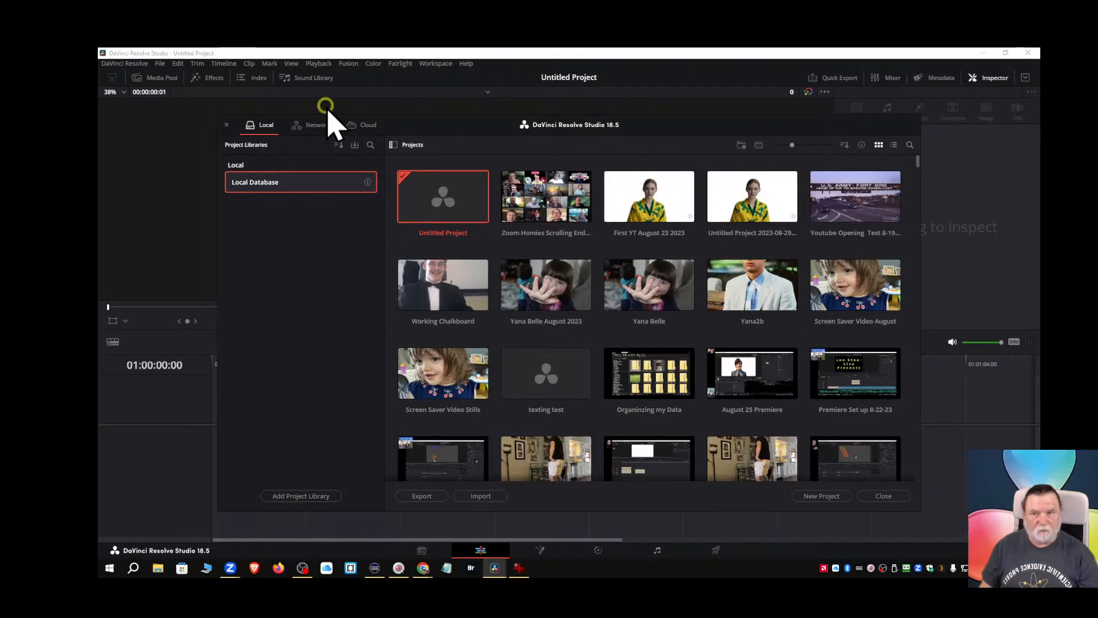
pyautogui.click(227, 123)
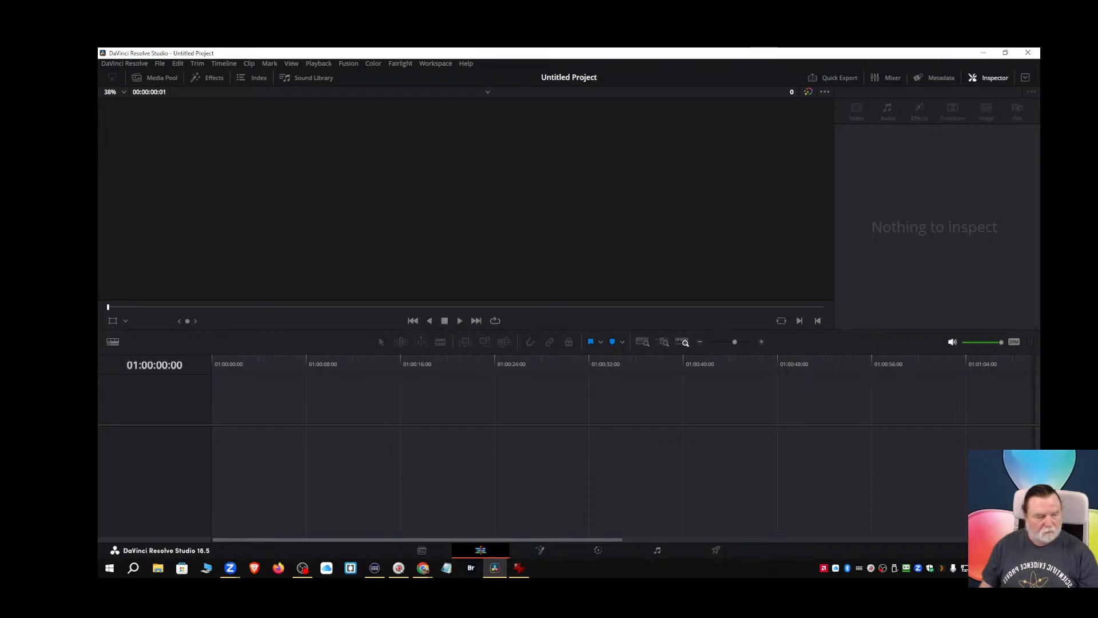
# Set the project's timeline frame rate to 30 frames per second and save the project settings.
pyautogui.hotkey('shift', '9')
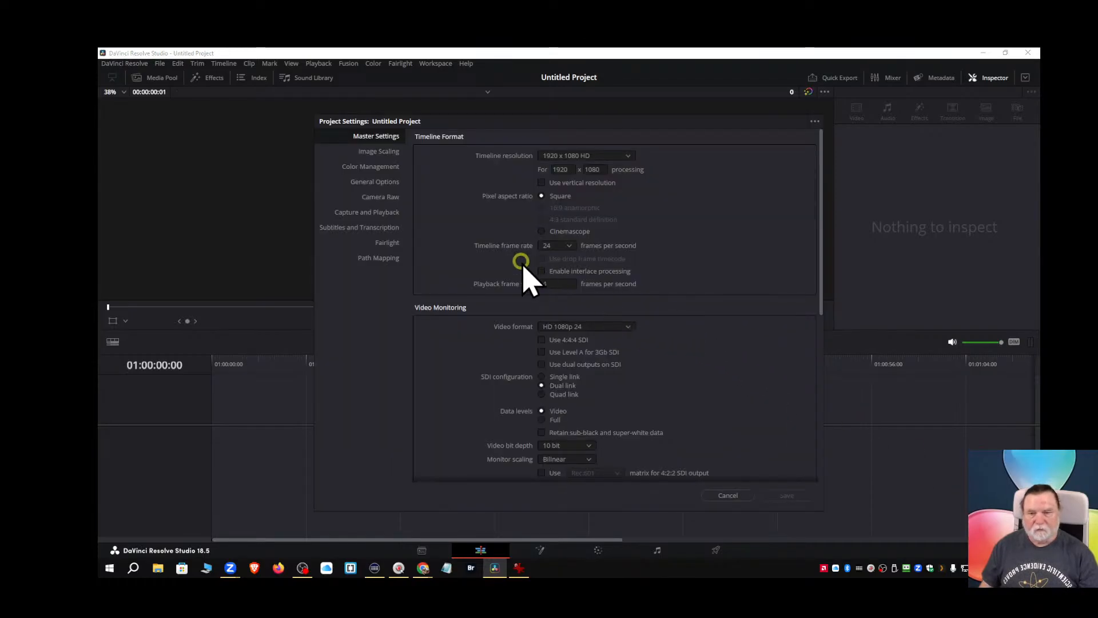
pyautogui.click(568, 245)
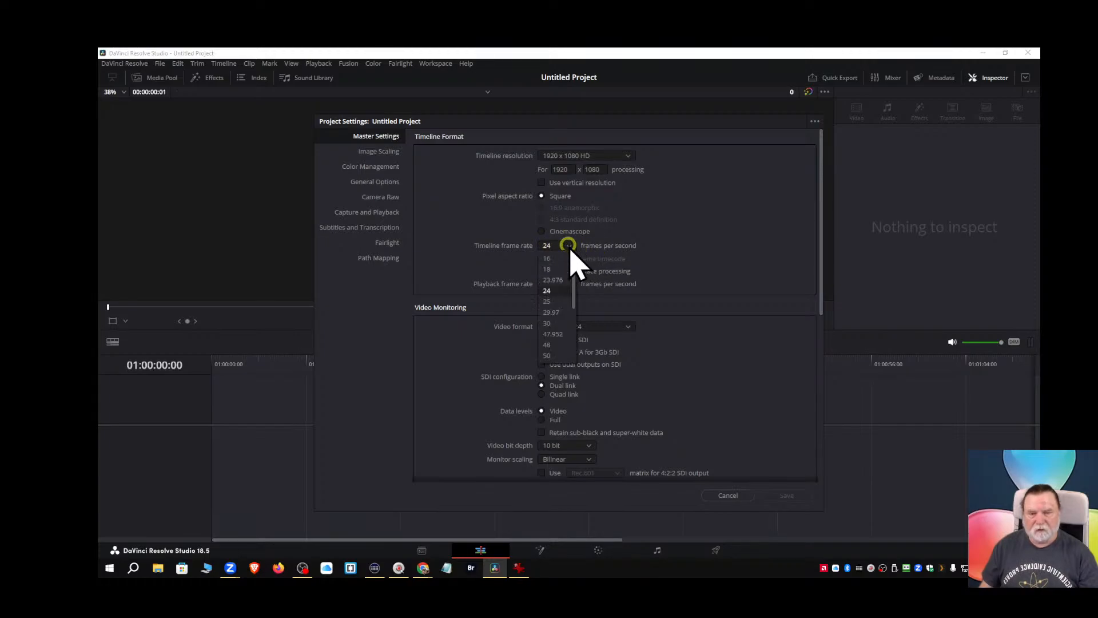
pyautogui.click(550, 322)
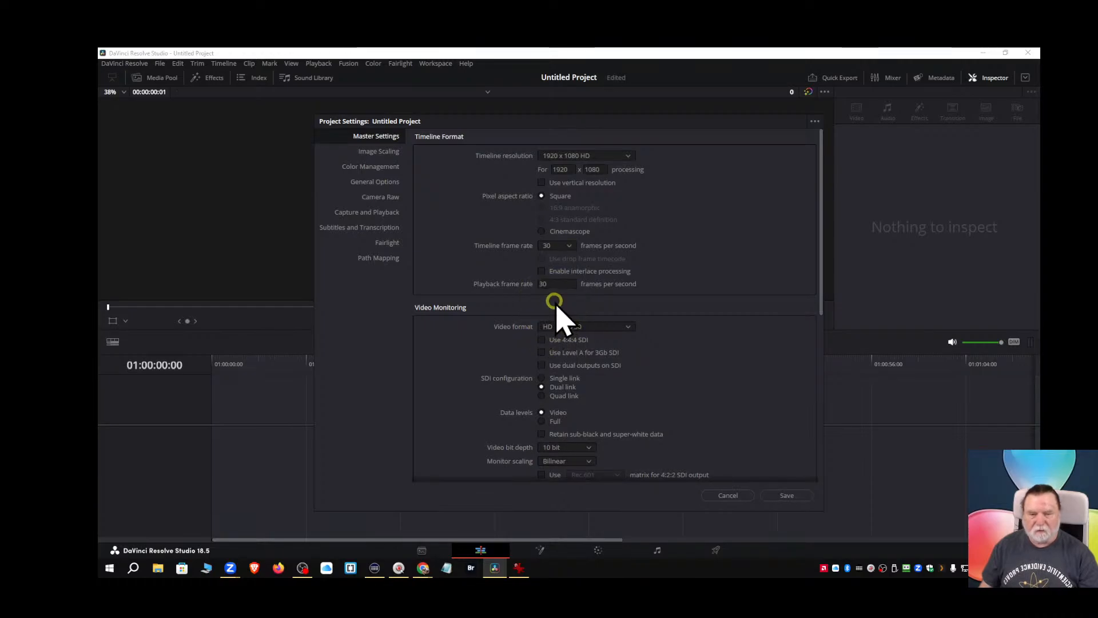
pyautogui.click(770, 496)
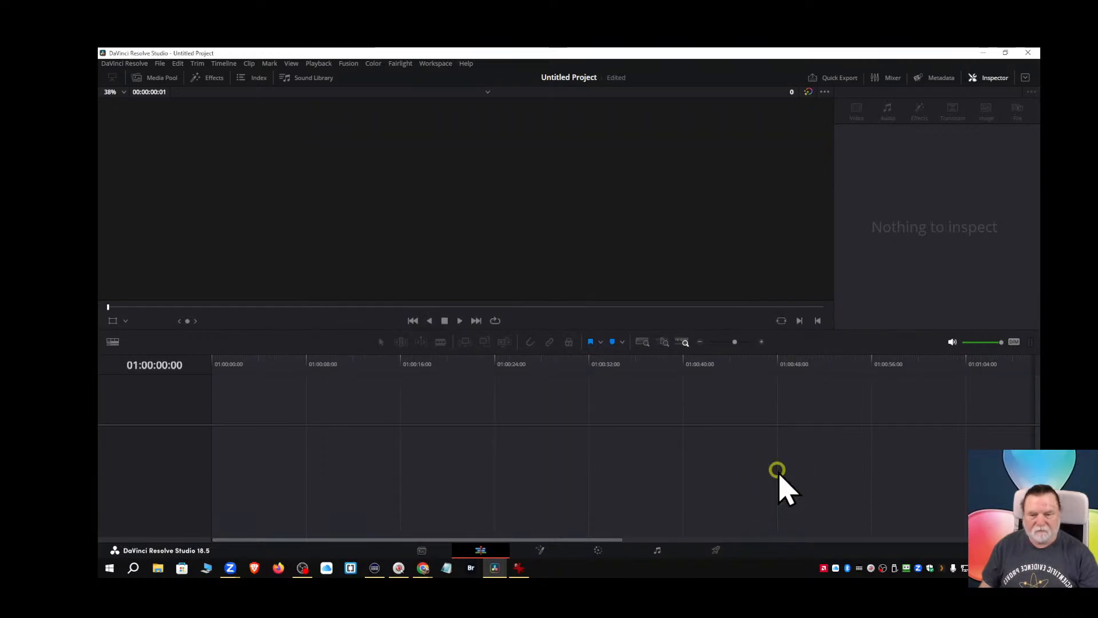
pyautogui.click(539, 550)
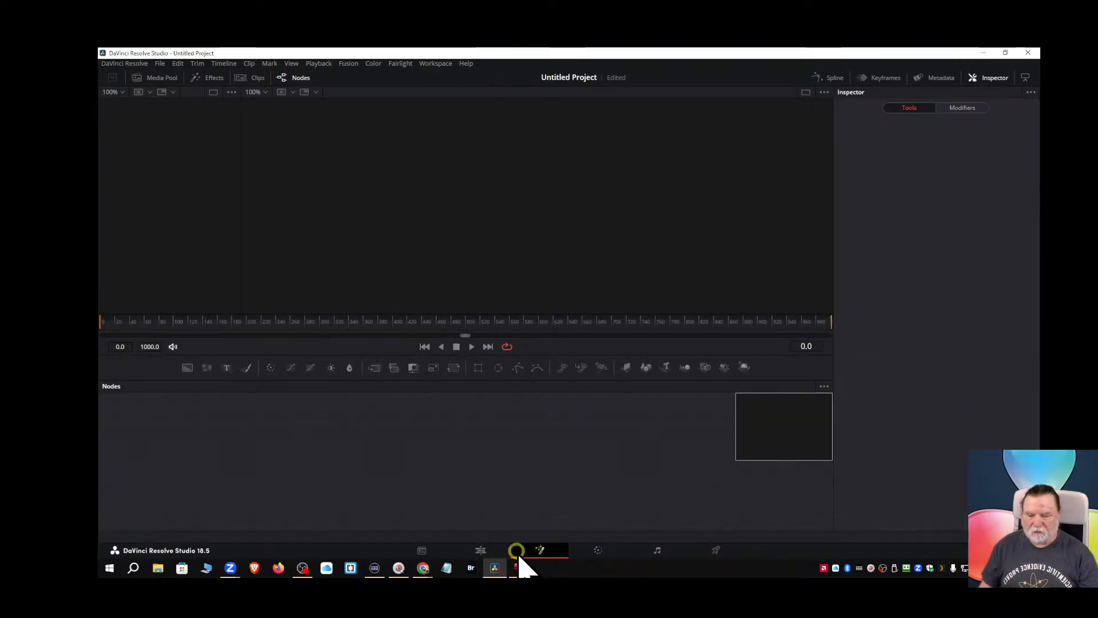
pyautogui.click(483, 551)
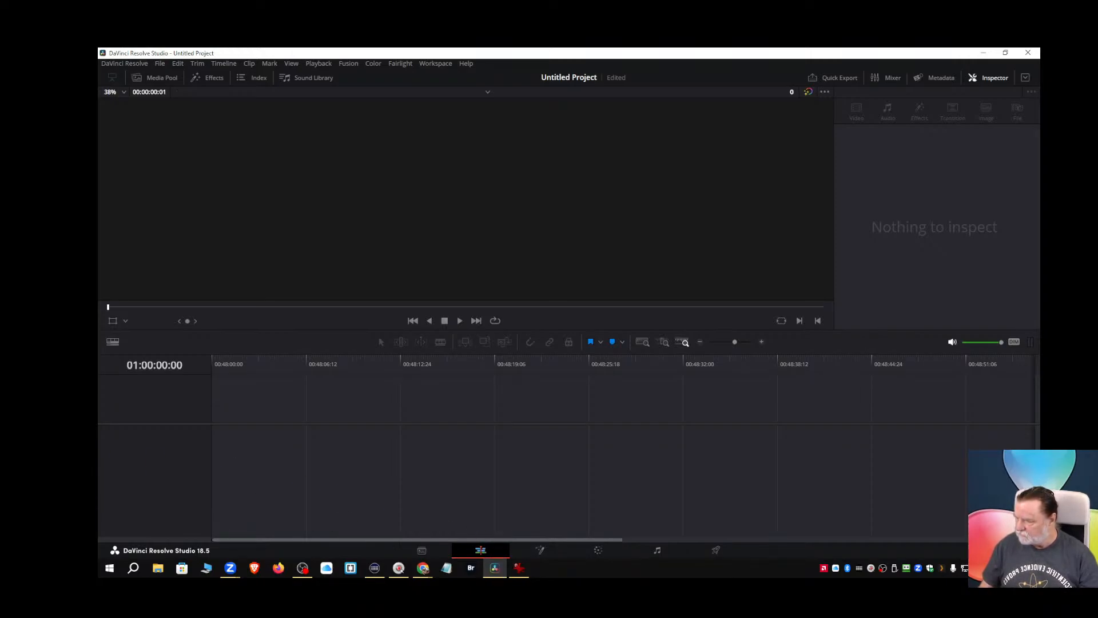
pyautogui.hotkey('shift', '2')
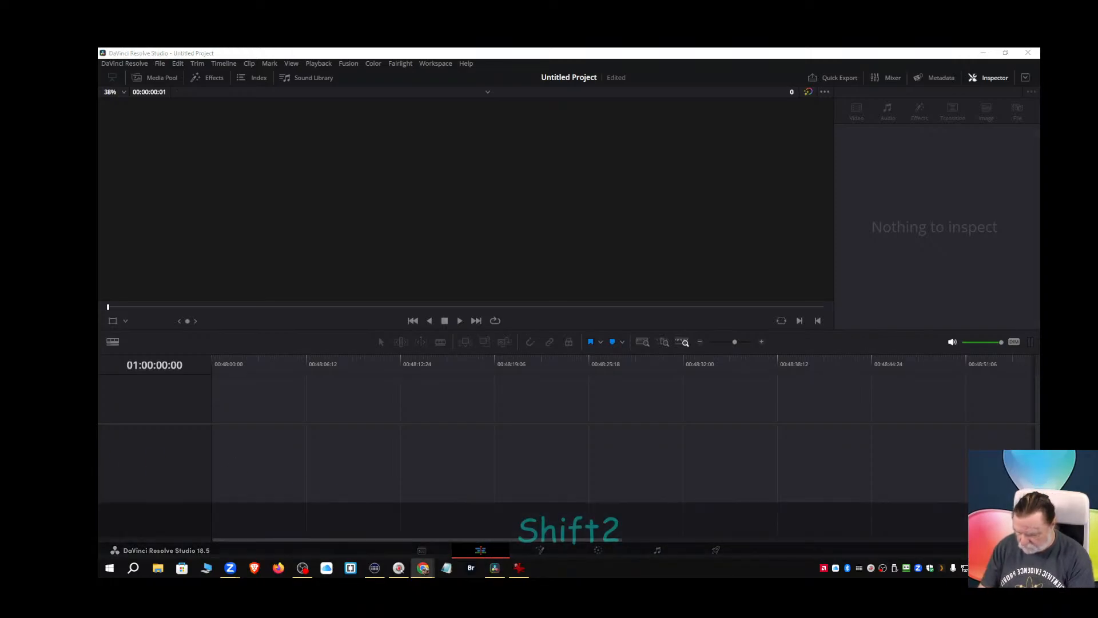
pyautogui.hotkey('shift', 's')
pyautogui.press('y')
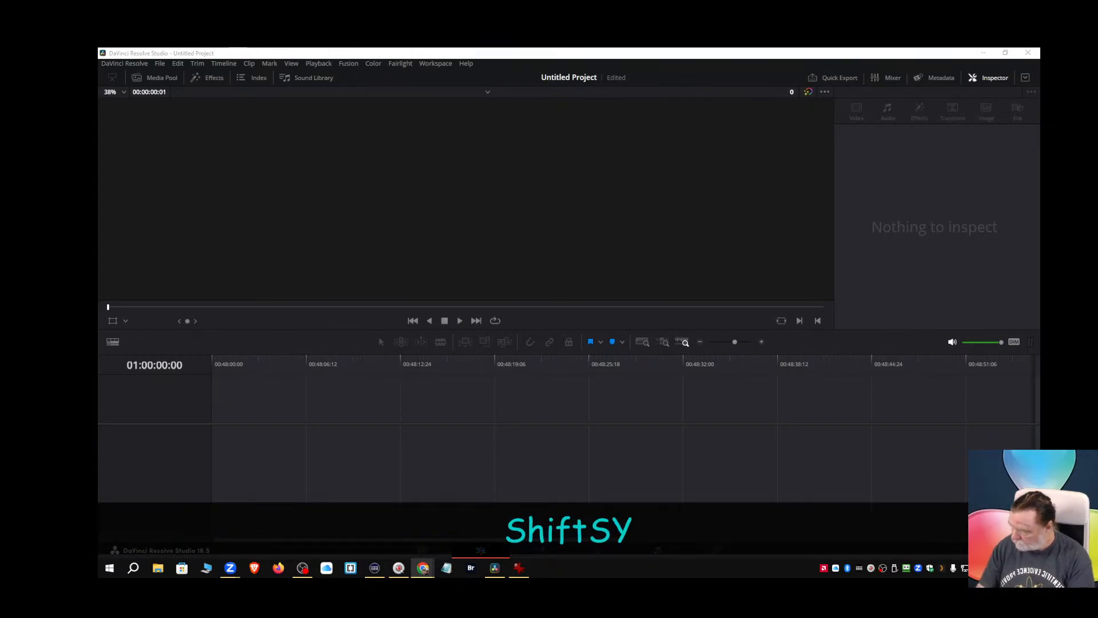
pyautogui.press('Return')
pyautogui.press('space')
pyautogui.press('h')
pyautogui.press('e')
pyautogui.press('l')
pyautogui.press('l')
pyautogui.press('o')
pyautogui.press('space')
pyautogui.press('a')
pyautogui.press('n')
pyautogui.press('d')
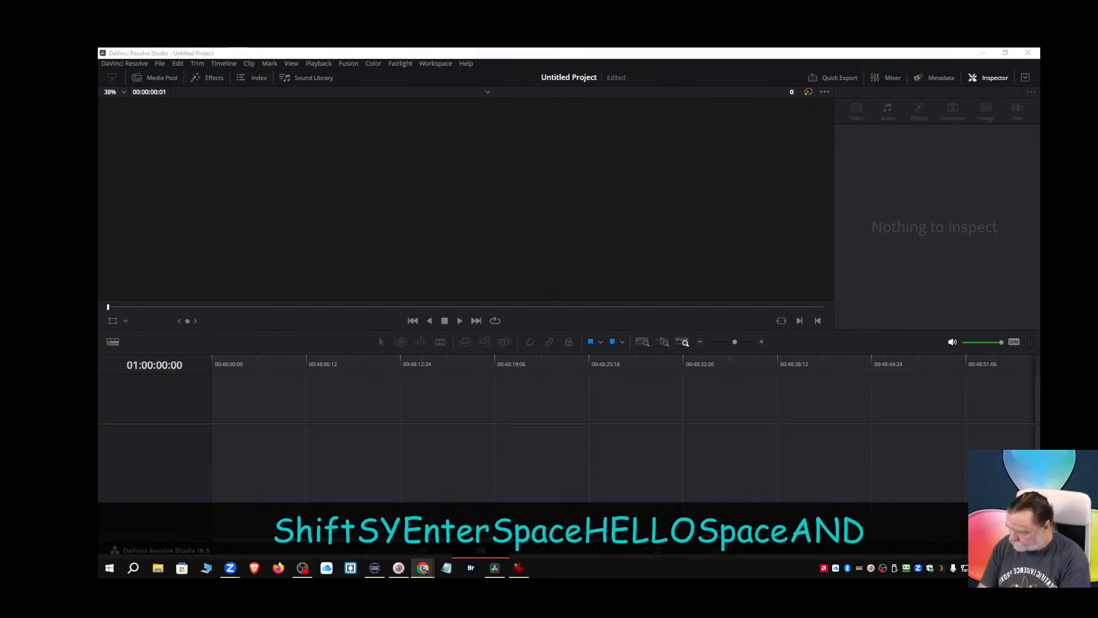
pyautogui.press('space')
pyautogui.press('w')
pyautogui.press('e')
pyautogui.press('l')
pyautogui.press('c')
pyautogui.press('o')
pyautogui.press('m')
pyautogui.press('e')
pyautogui.press('Return')
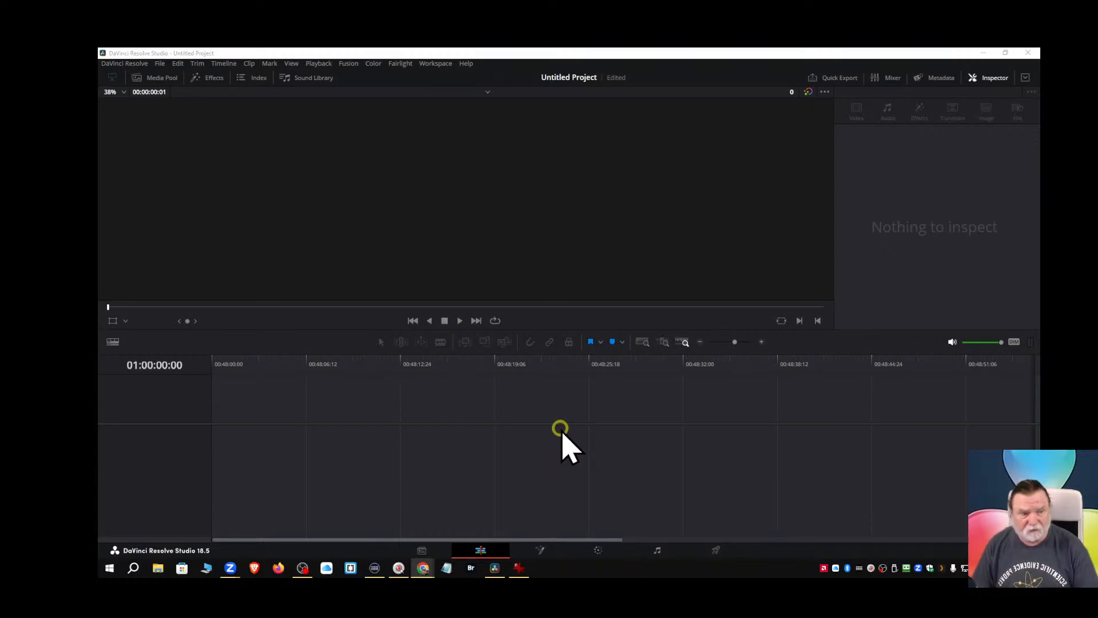
# Show the media pool, and view the import media dialog for the Master bin before cancelling it.
pyautogui.click(153, 78)
pyautogui.rightClick(231, 215)
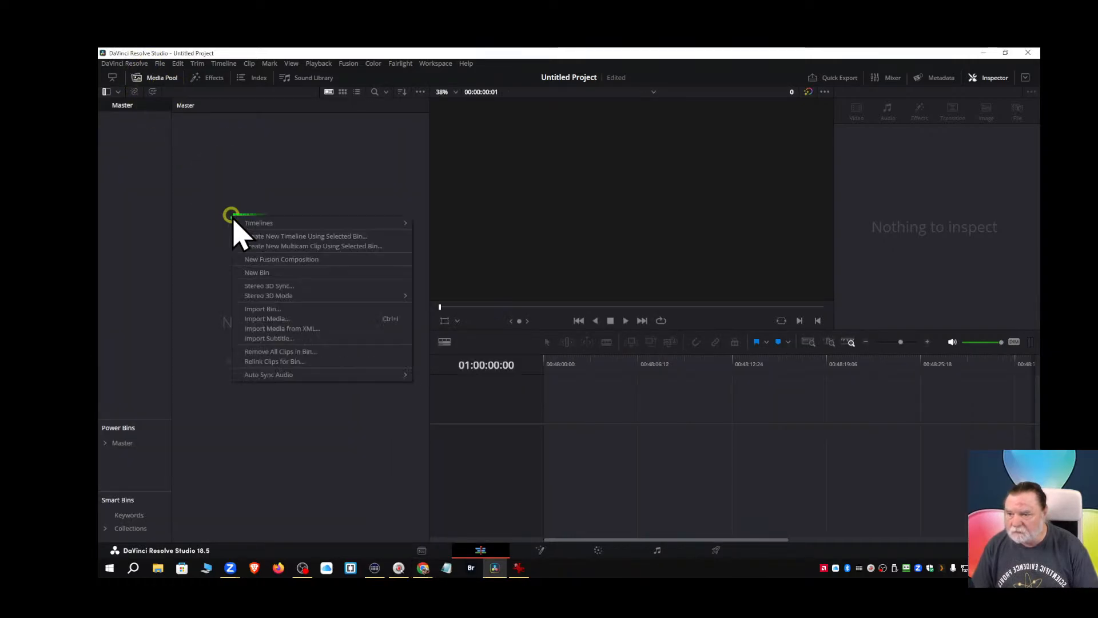
pyautogui.click(268, 320)
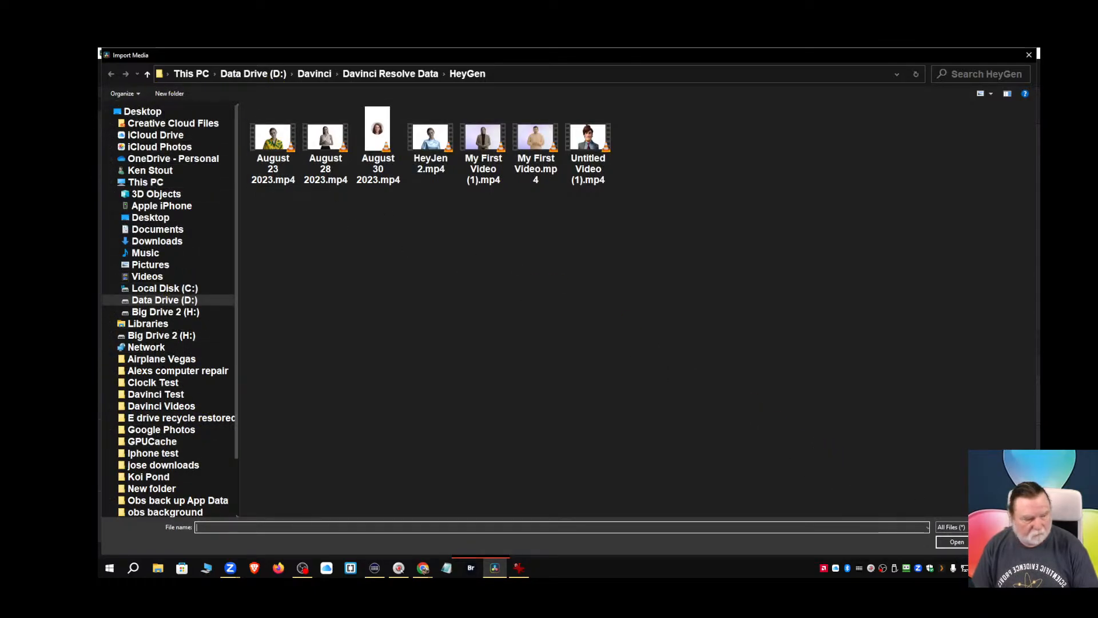
pyautogui.click(1005, 541)
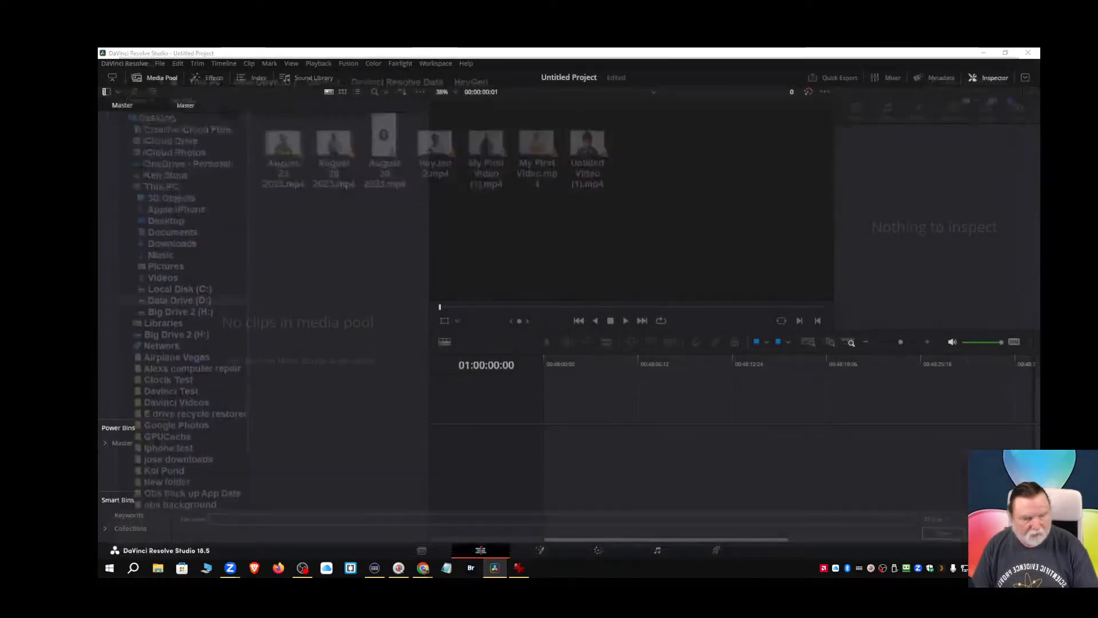
# Add the photo IMG_0314.JPG from the Photos power bin to the empty timeline and hide the media pool.
pyautogui.click(105, 443)
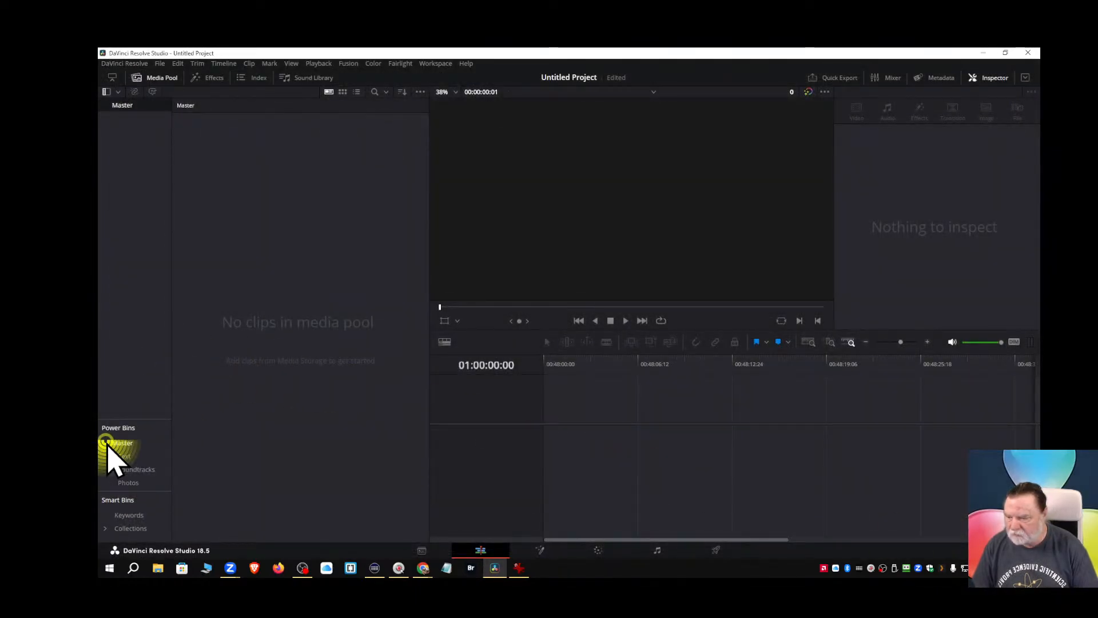
pyautogui.click(122, 484)
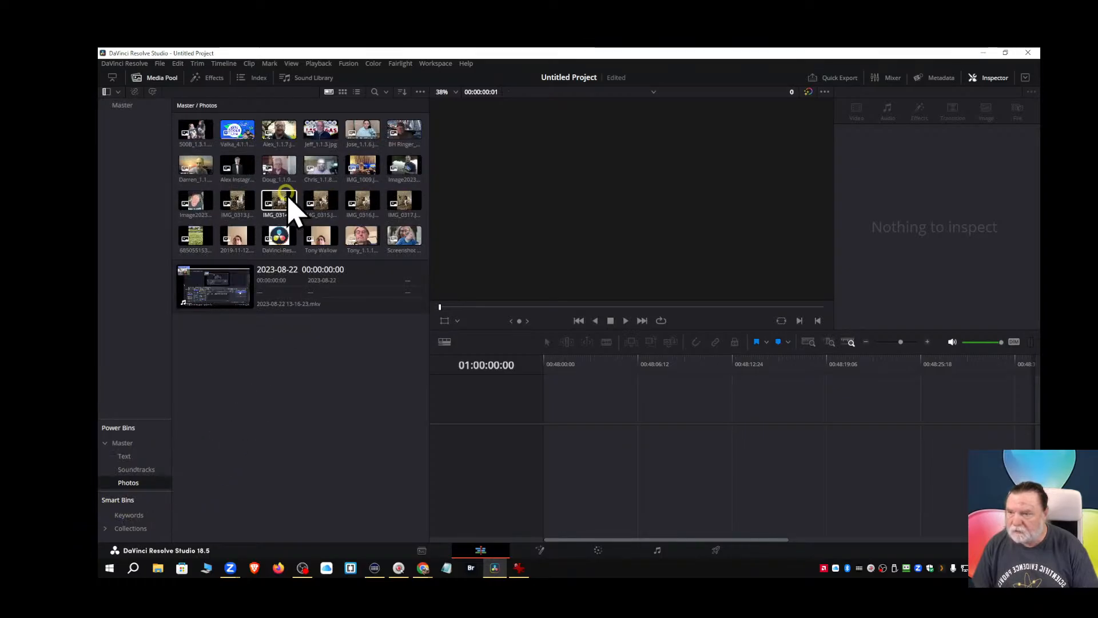
pyautogui.click(304, 238)
pyautogui.moveTo(280, 207); pyautogui.dragTo(629, 450)
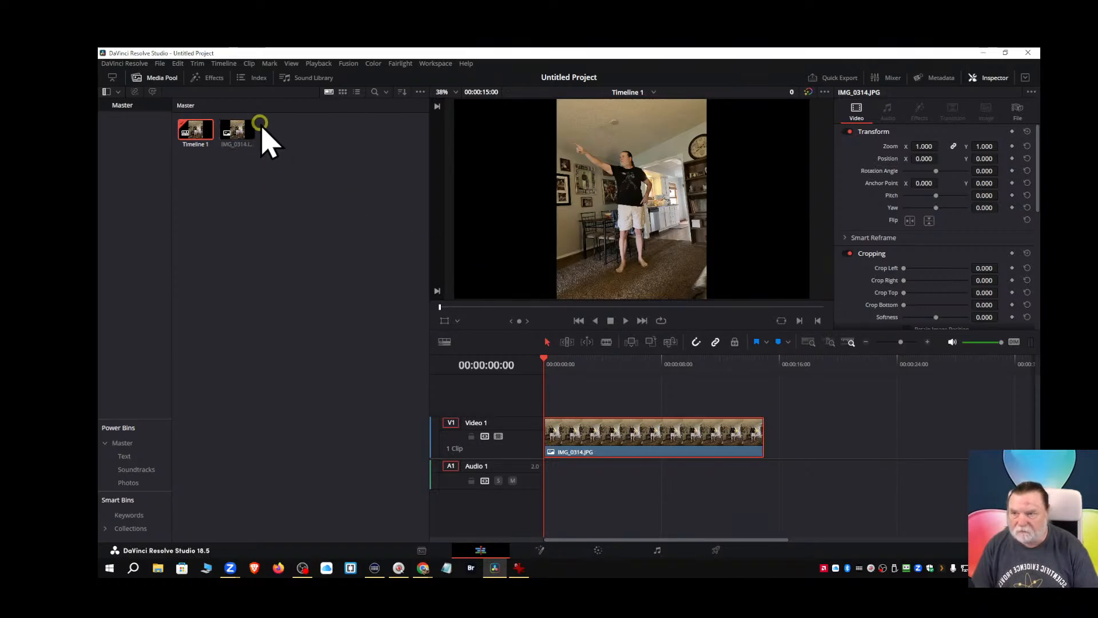
pyautogui.click(156, 77)
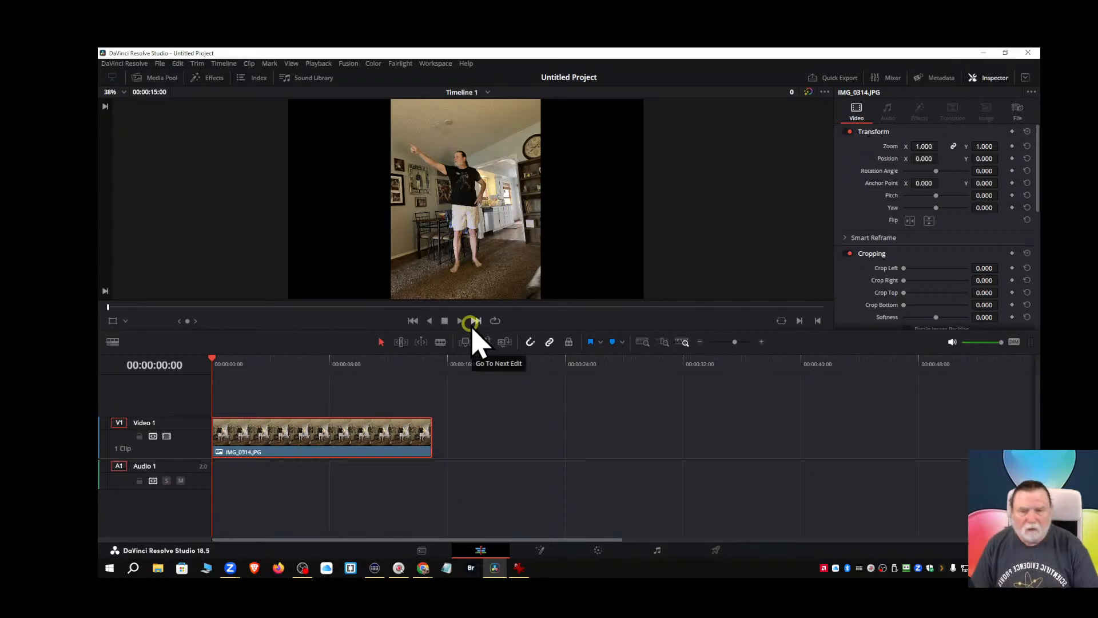
# Check the photo clip's nodes on the Fusion page and its duration setting on the Edit page.
pyautogui.click(538, 549)
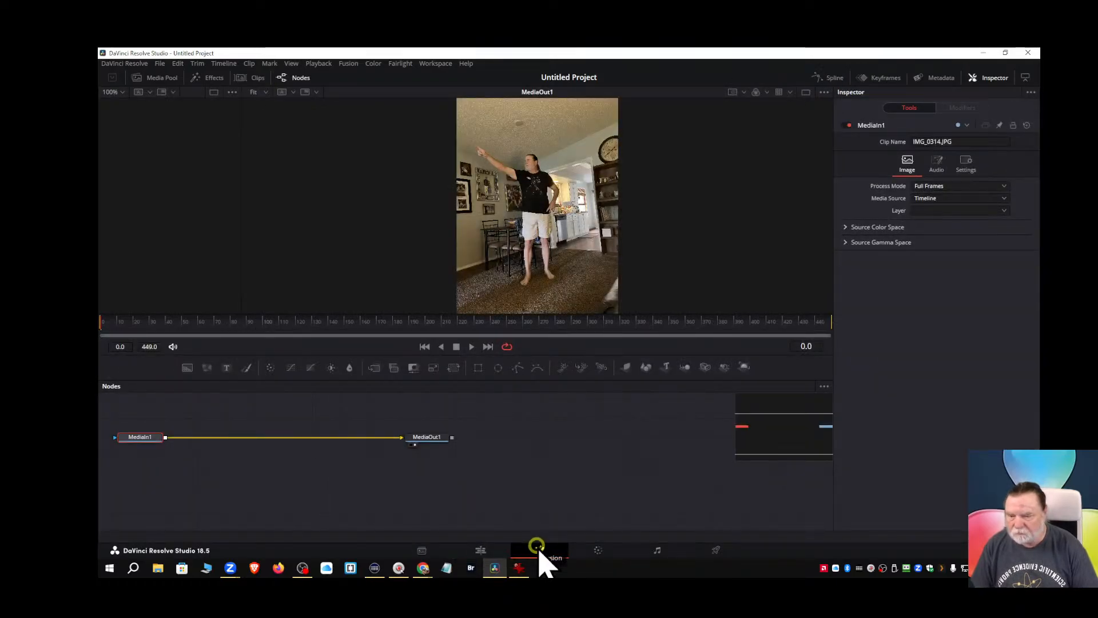
pyautogui.click(480, 550)
pyautogui.rightClick(375, 452)
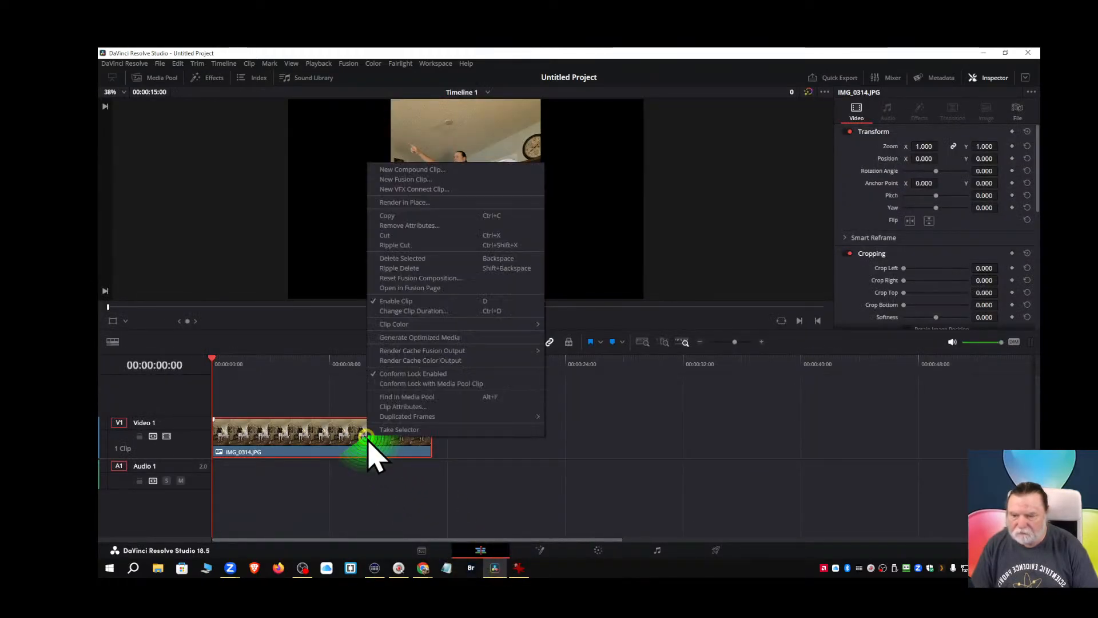
pyautogui.click(439, 312)
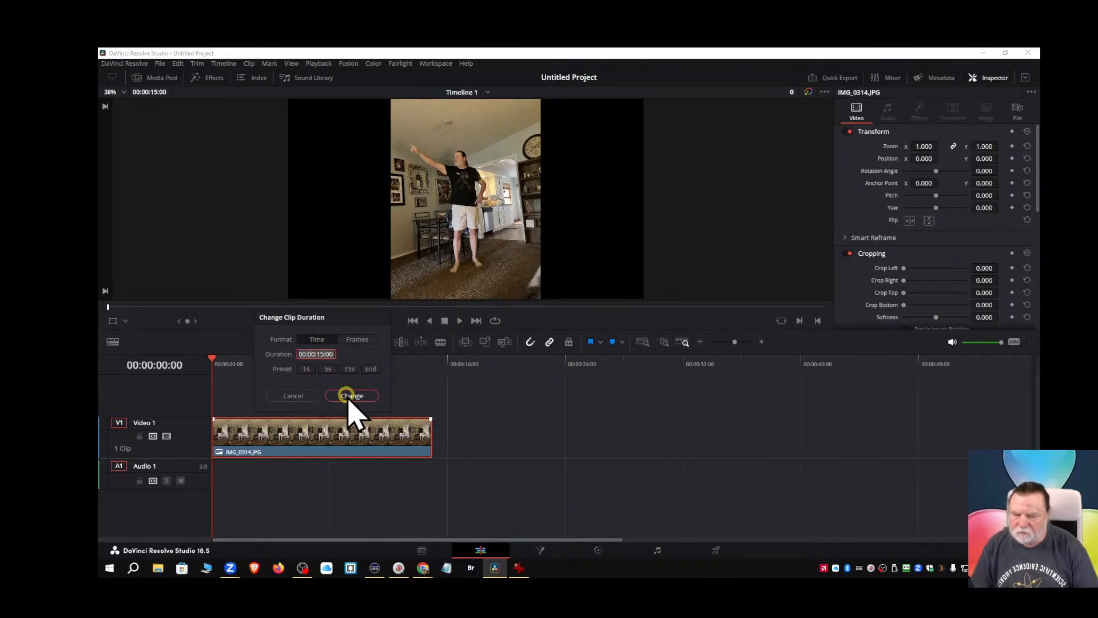
pyautogui.click(292, 395)
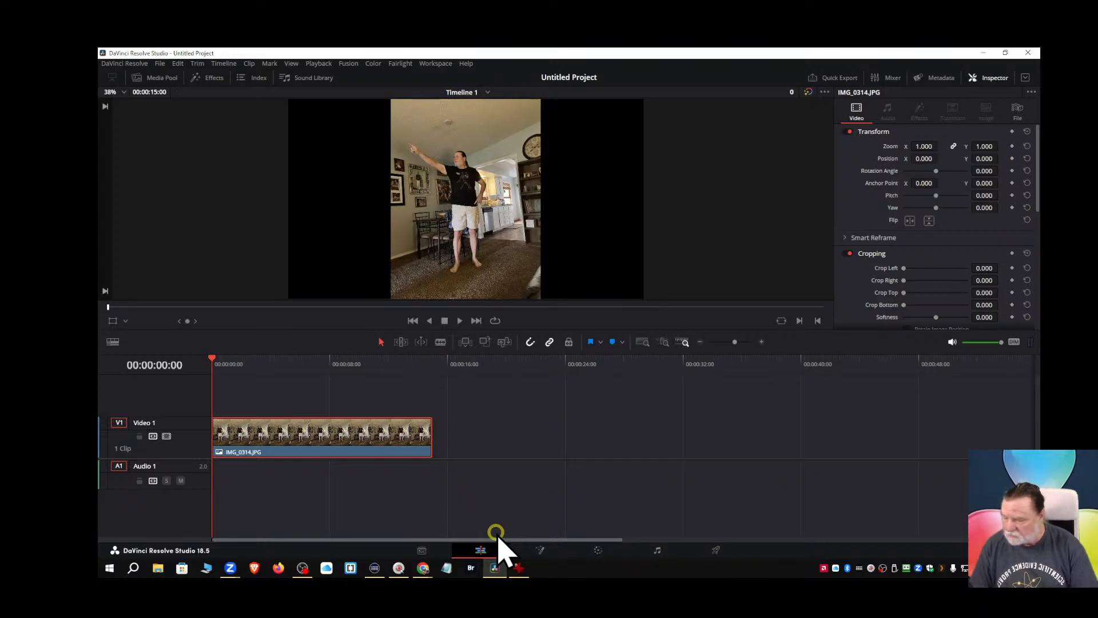
# Open the photo clip in Fusion and examine the frames around the end of its range, finishing on the last frame.
pyautogui.click(541, 549)
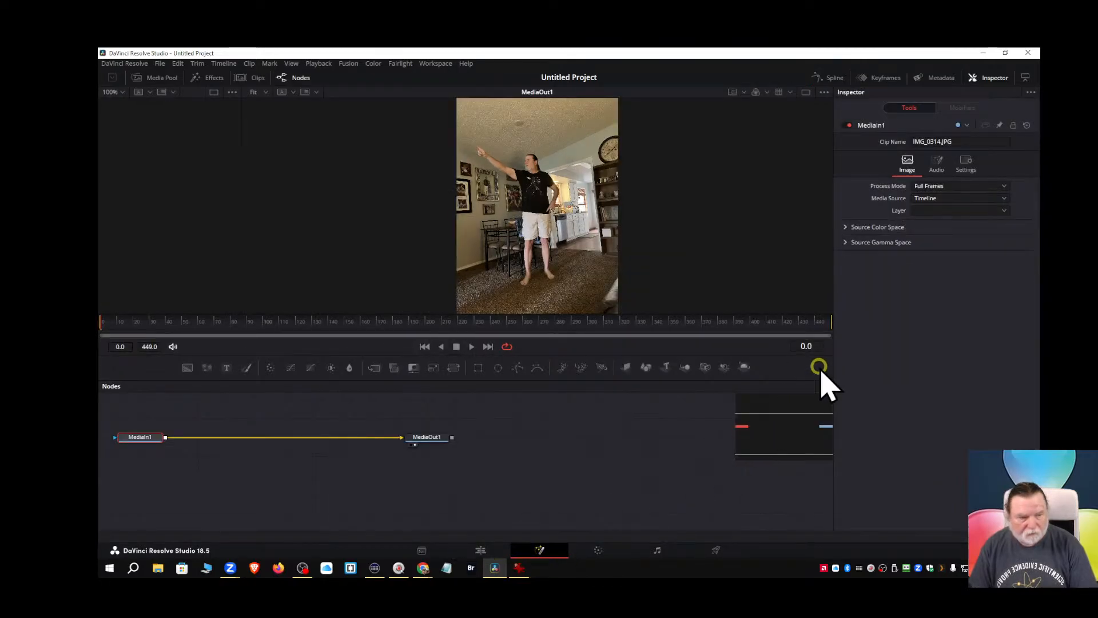
pyautogui.click(487, 347)
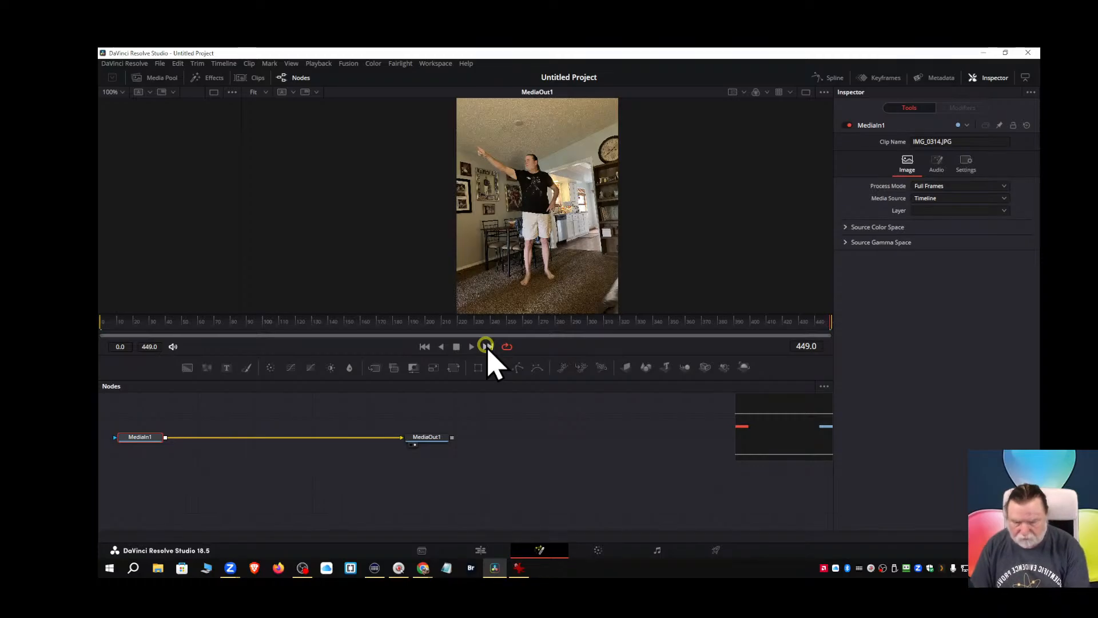
pyautogui.press('Right')
pyautogui.press('Right')
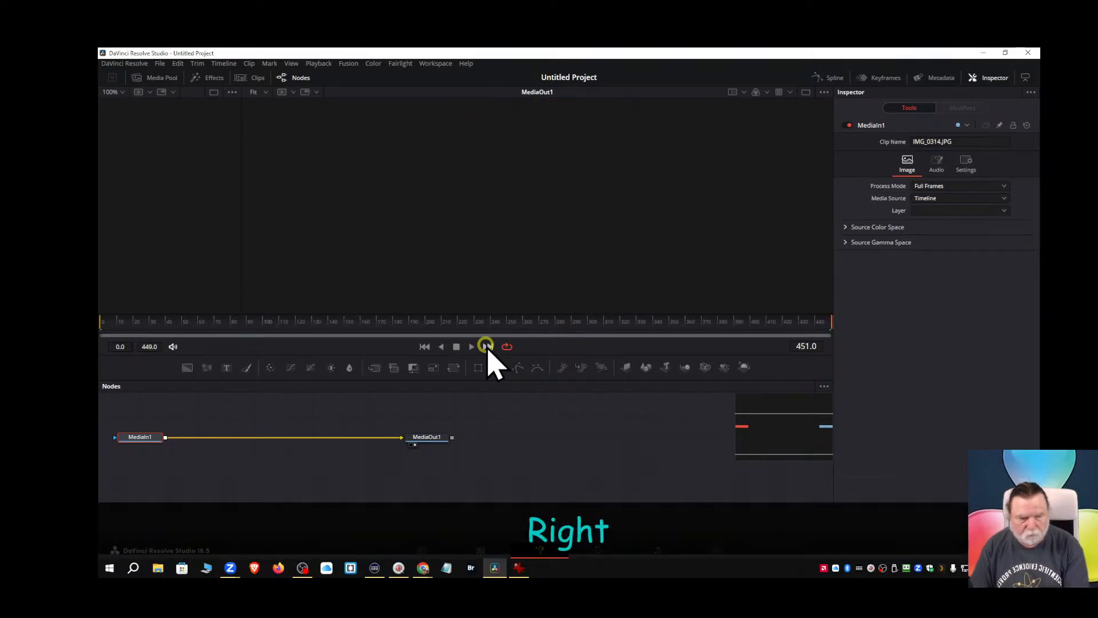
pyautogui.press('Right')
pyautogui.press('Right')
pyautogui.press('Right')
pyautogui.press('Right')
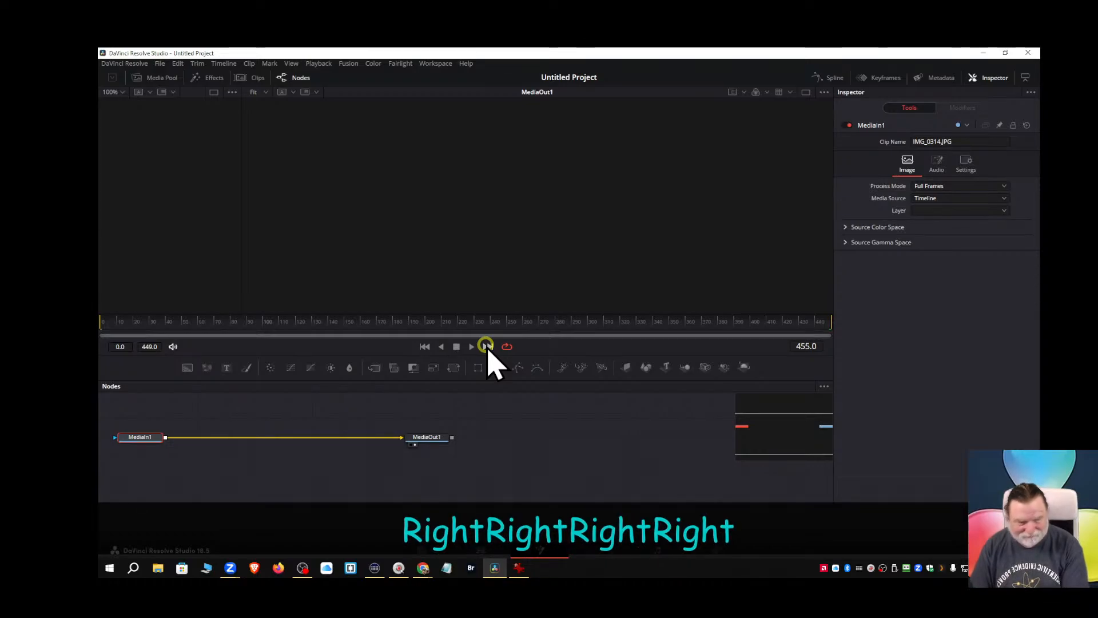
pyautogui.press('Left')
pyautogui.press('Left')
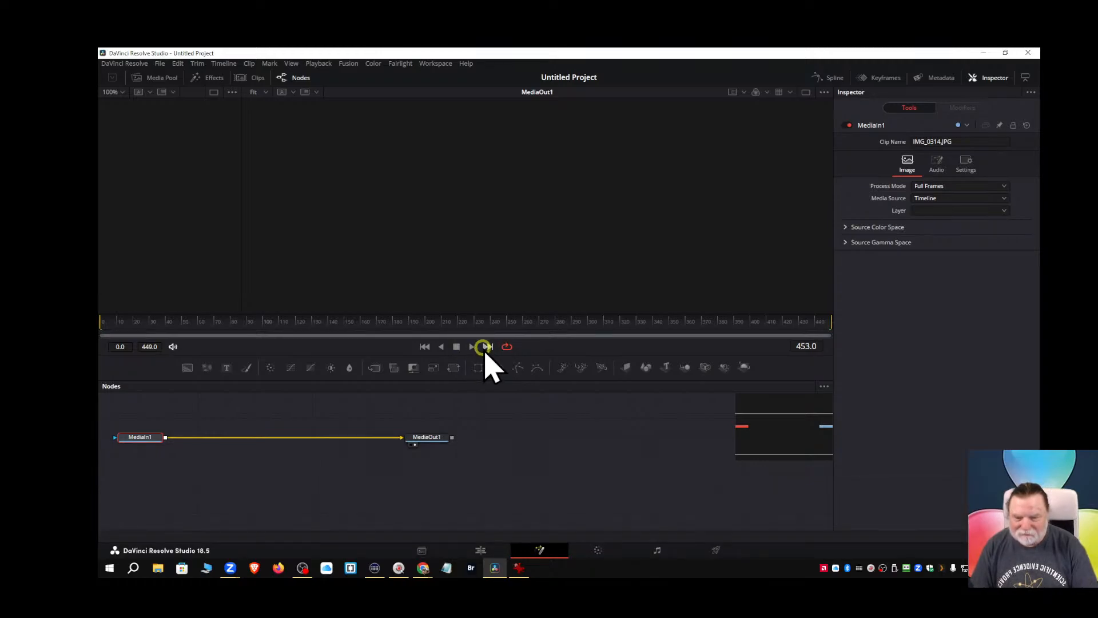
pyautogui.click(569, 322)
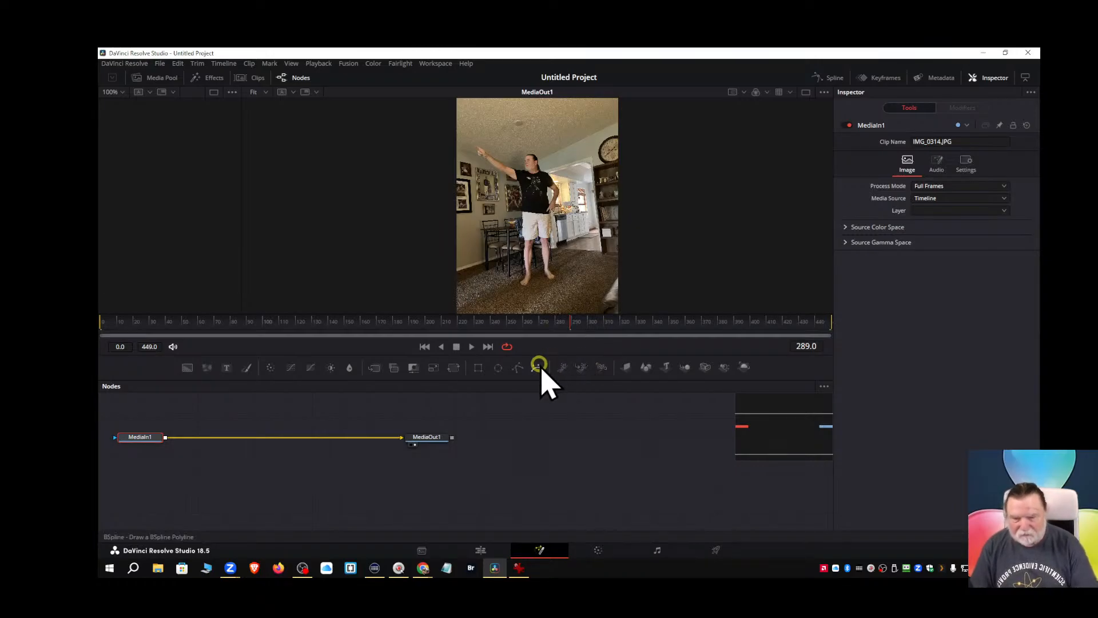
pyautogui.click(486, 346)
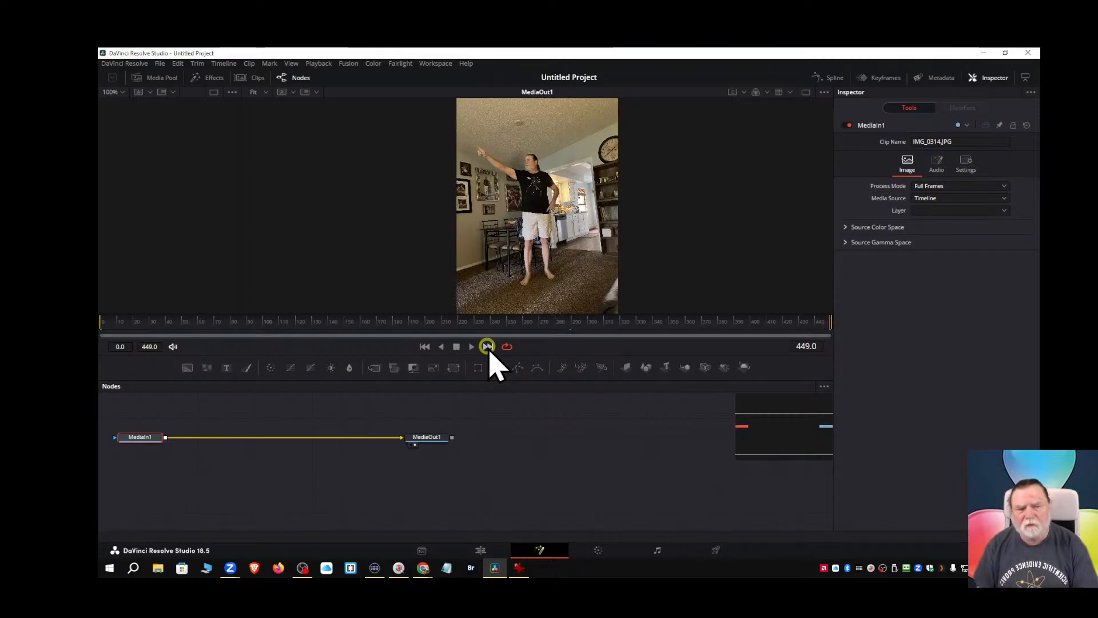
# Set the photo clip's duration to the 1-second preset on the Edit page.
pyautogui.click(496, 568)
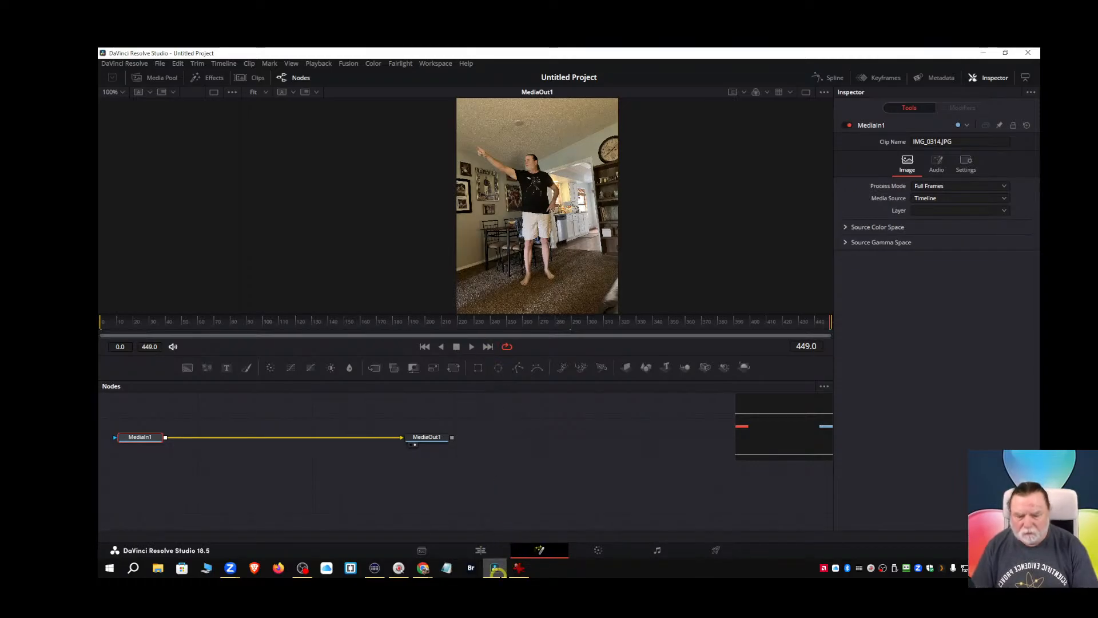
pyautogui.click(482, 550)
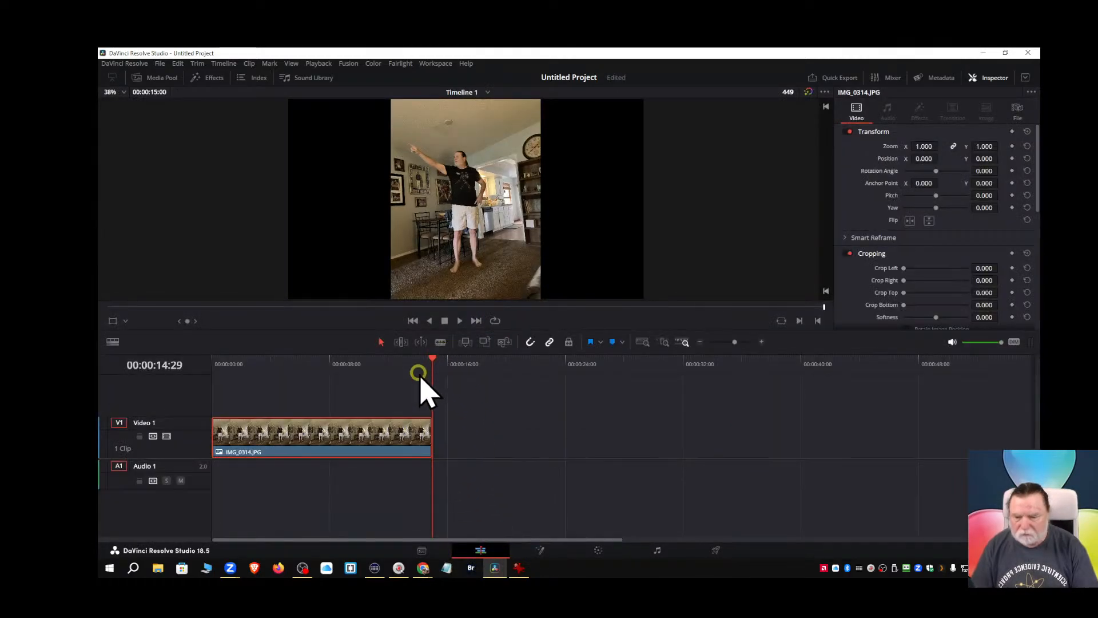
pyautogui.rightClick(368, 450)
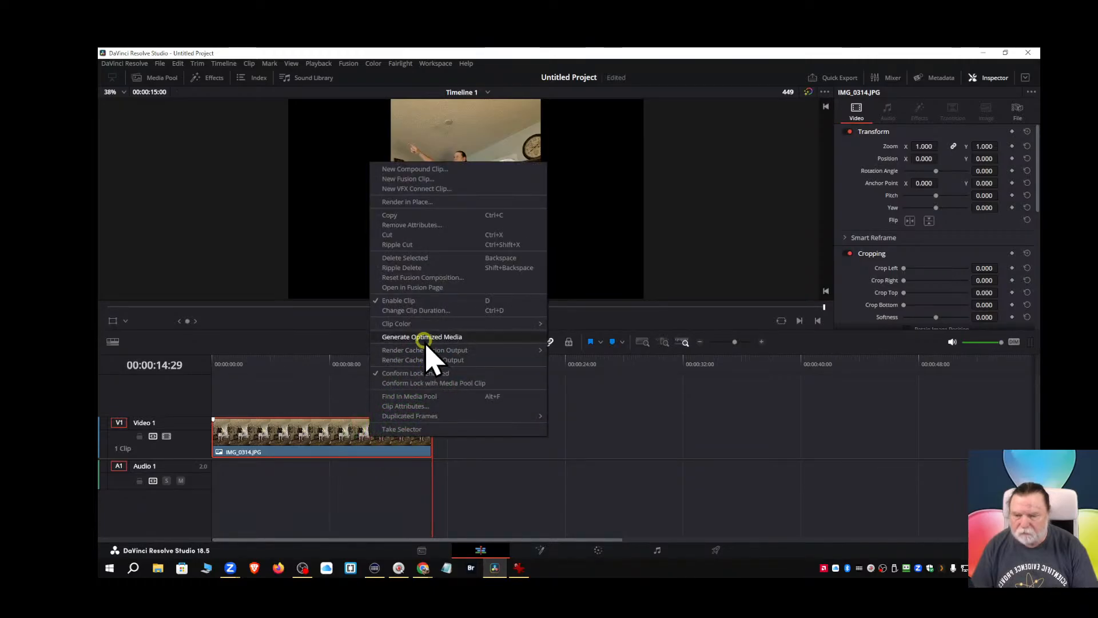
pyautogui.click(425, 314)
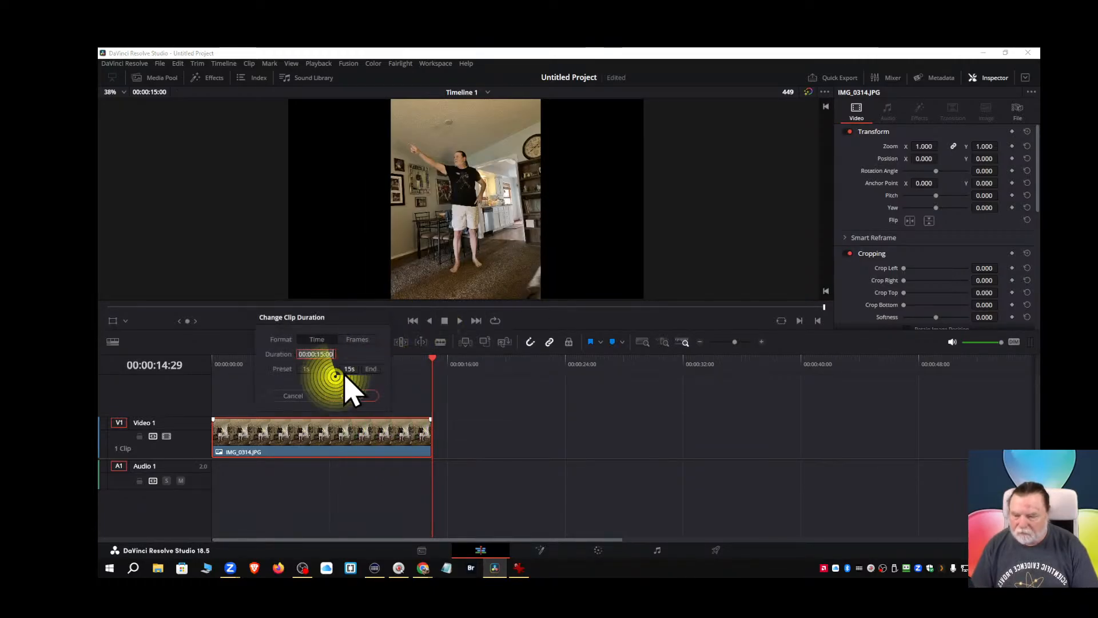
pyautogui.click(305, 370)
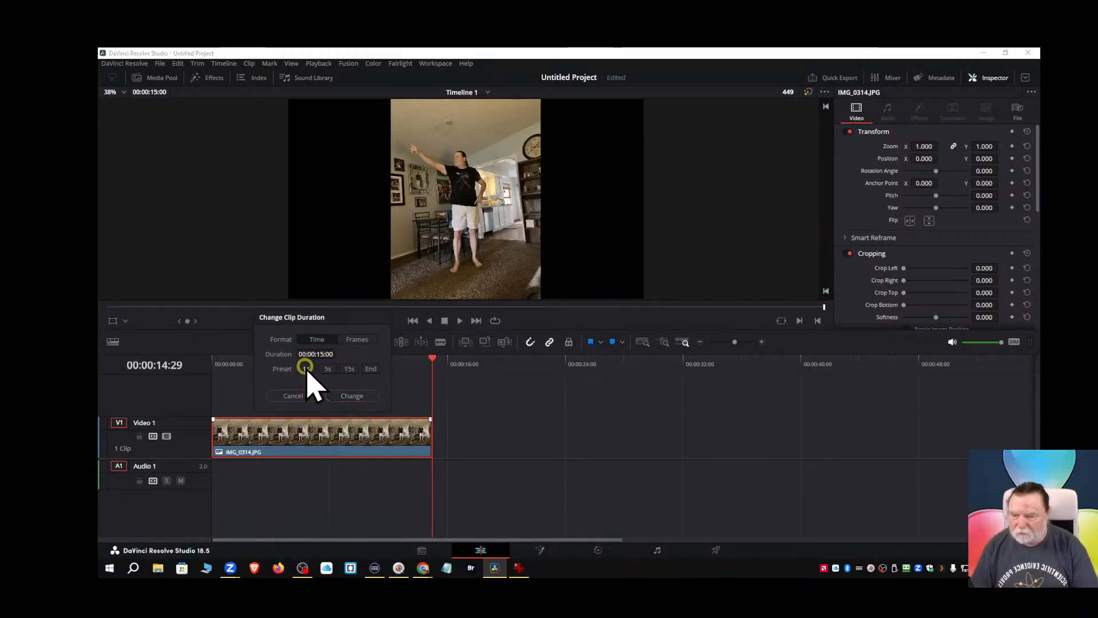
pyautogui.click(351, 395)
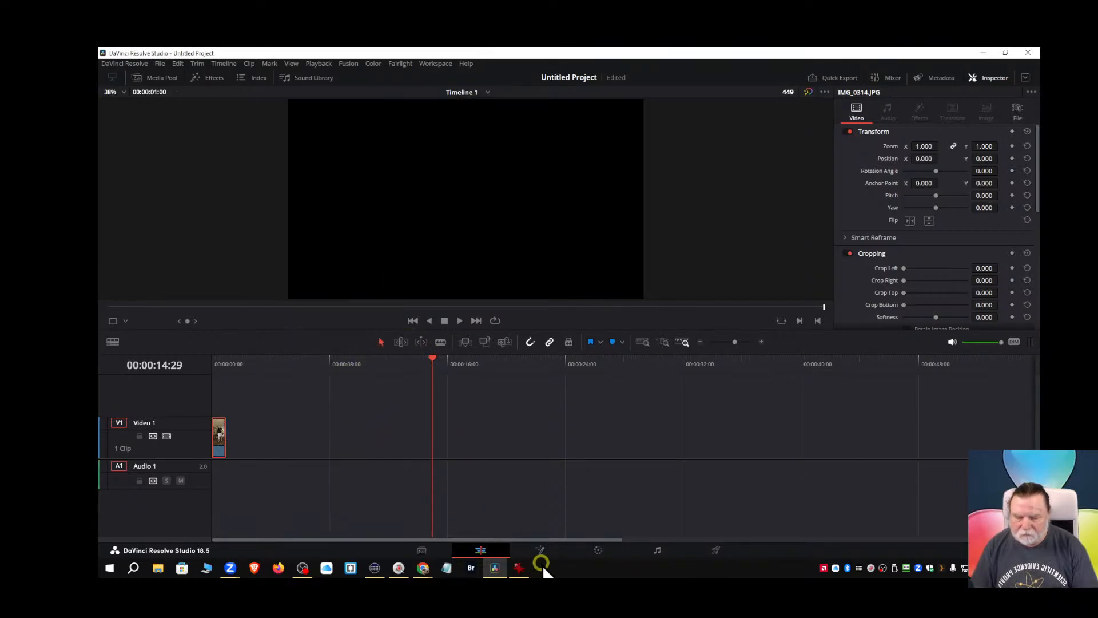
# Examine the one-second photo clip's frame range in Fusion, and return to the first frame of the timeline on the Edit page.
pyautogui.click(541, 550)
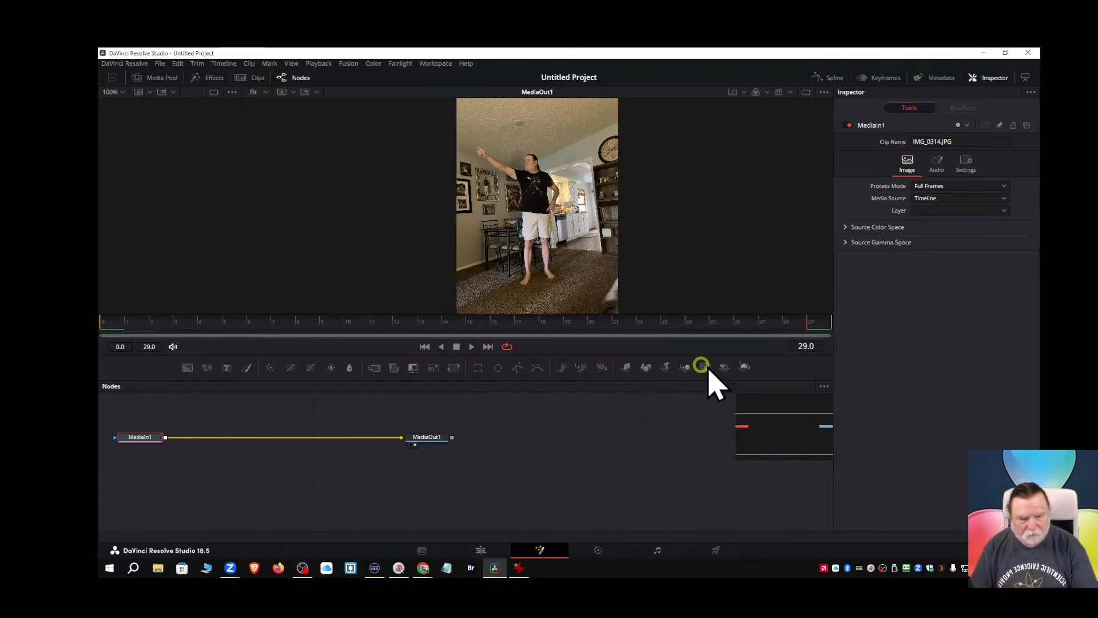
pyautogui.click(486, 346)
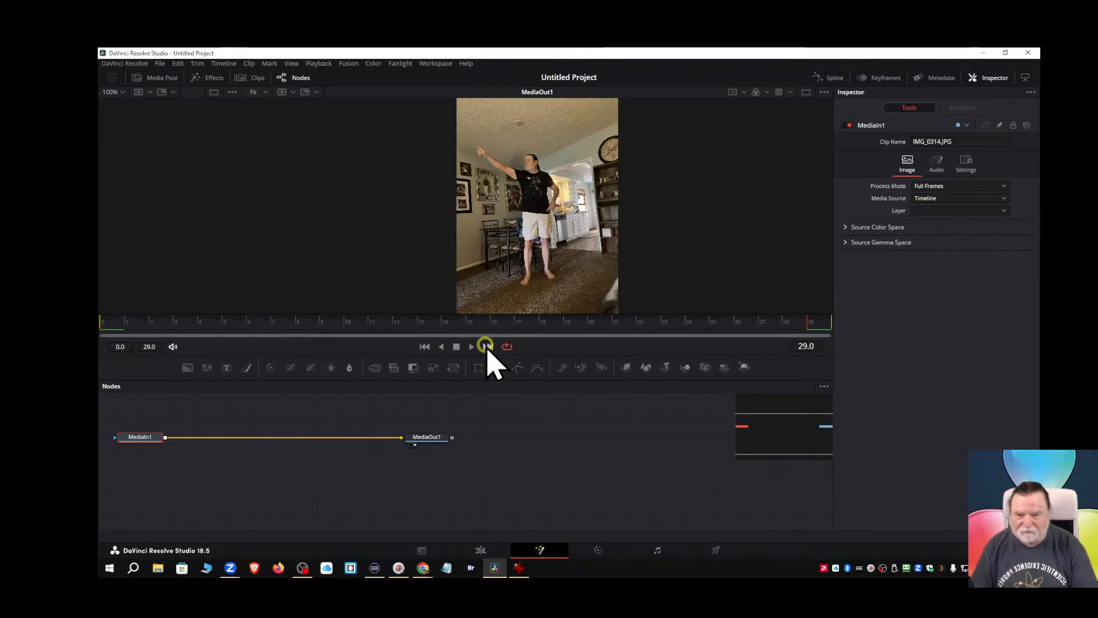
pyautogui.click(500, 423)
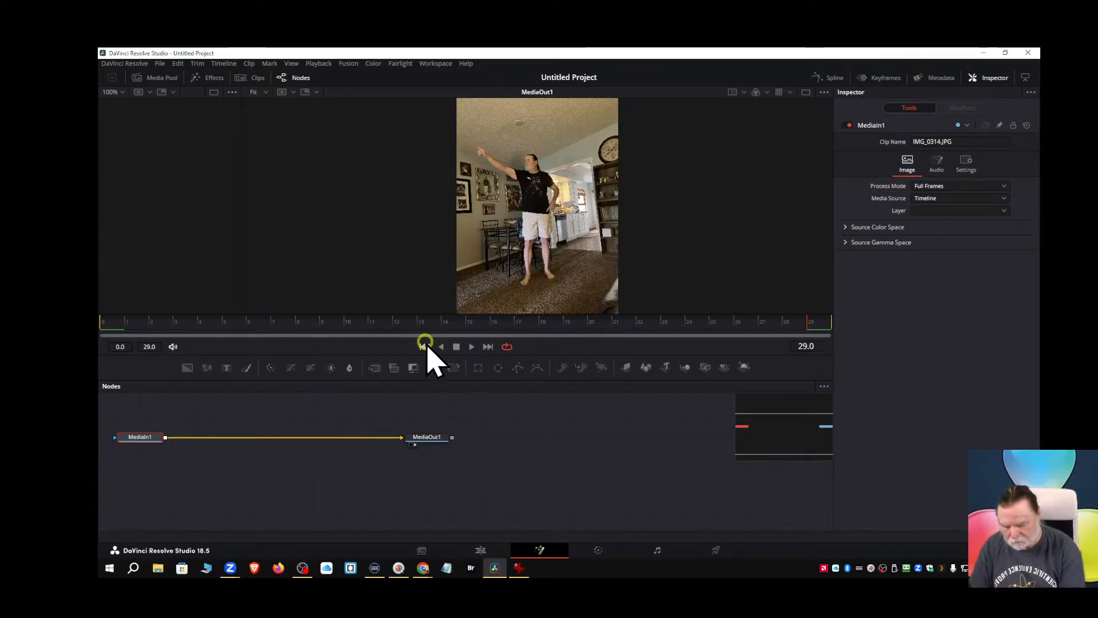
pyautogui.press('Home')
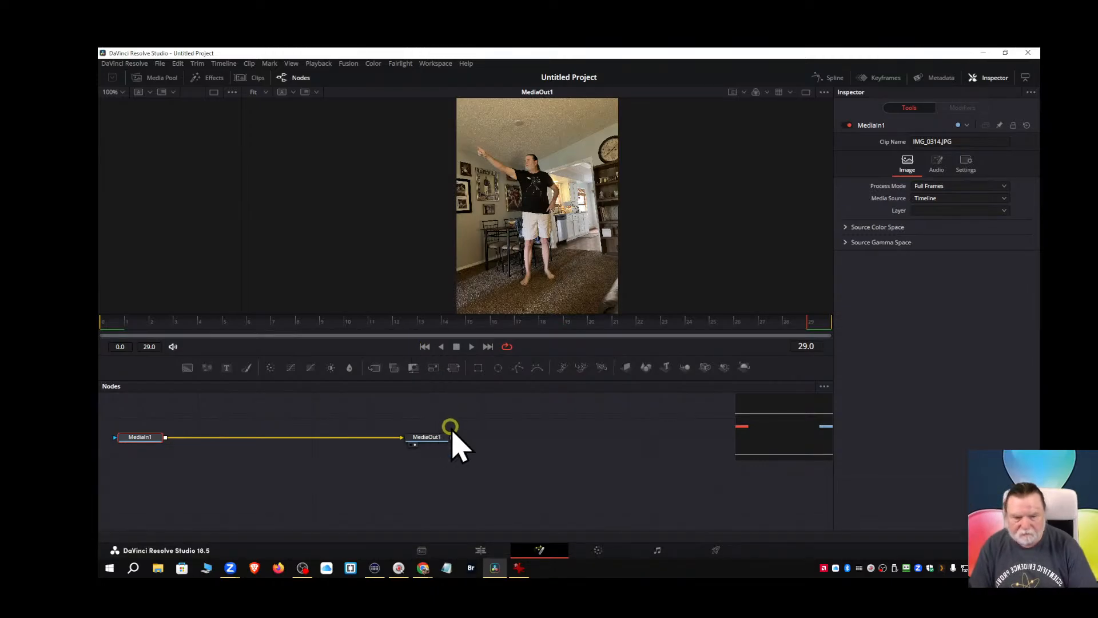
pyautogui.click(480, 551)
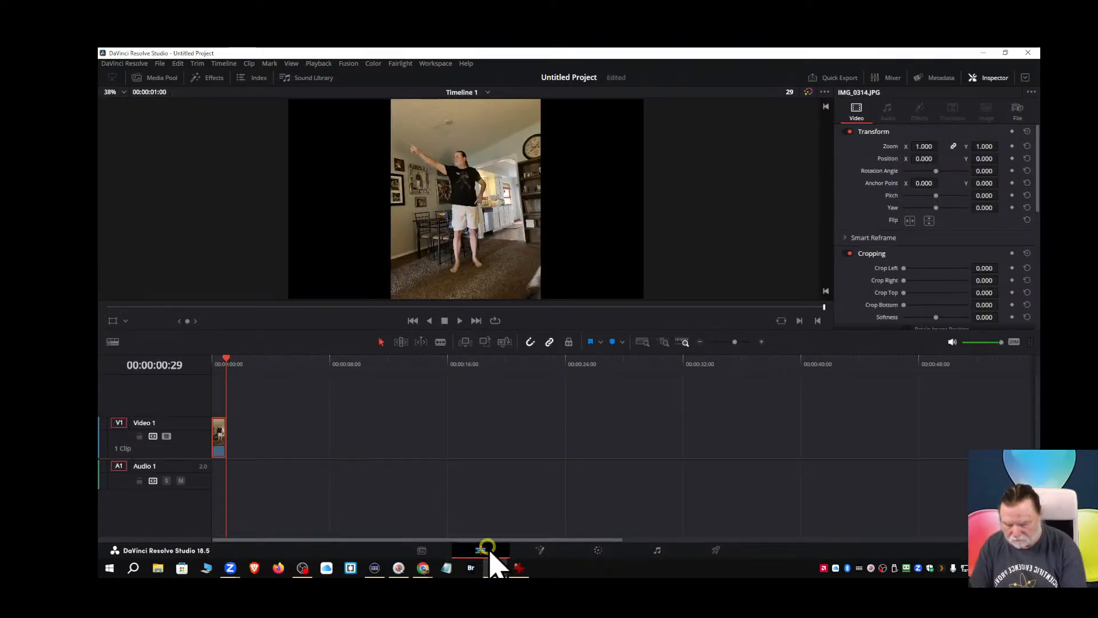
pyautogui.press('Home')
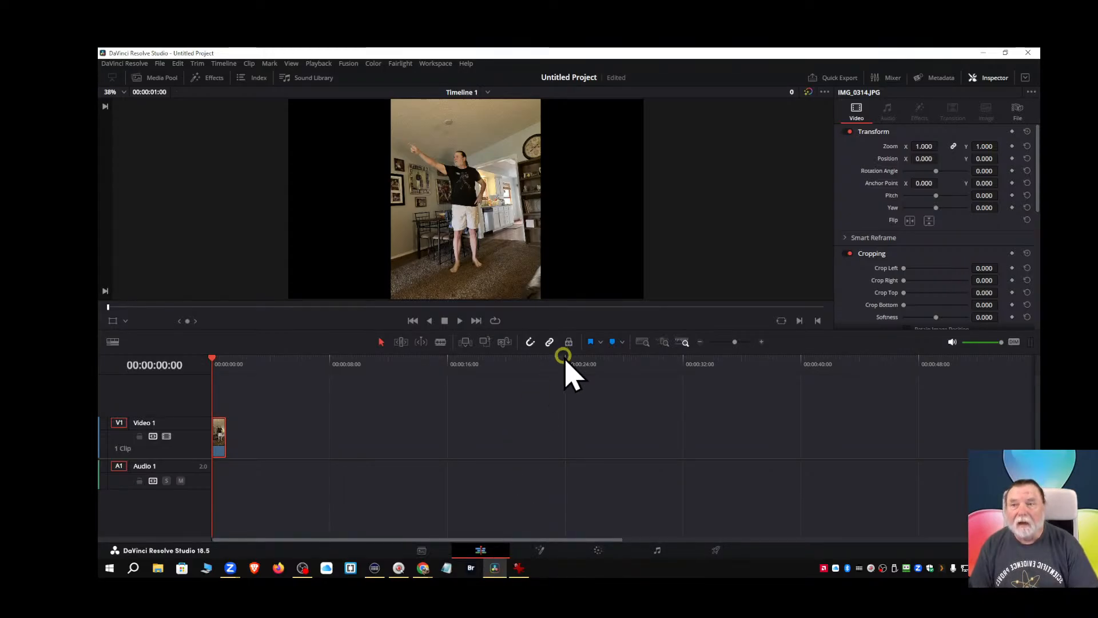
pyautogui.click(223, 64)
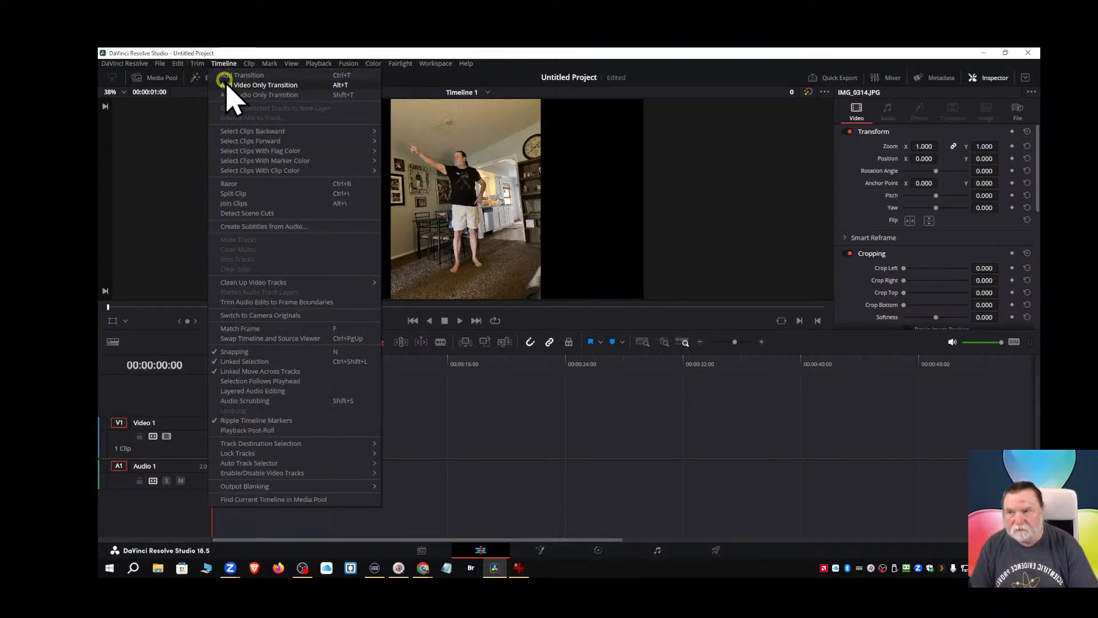
pyautogui.click(317, 63)
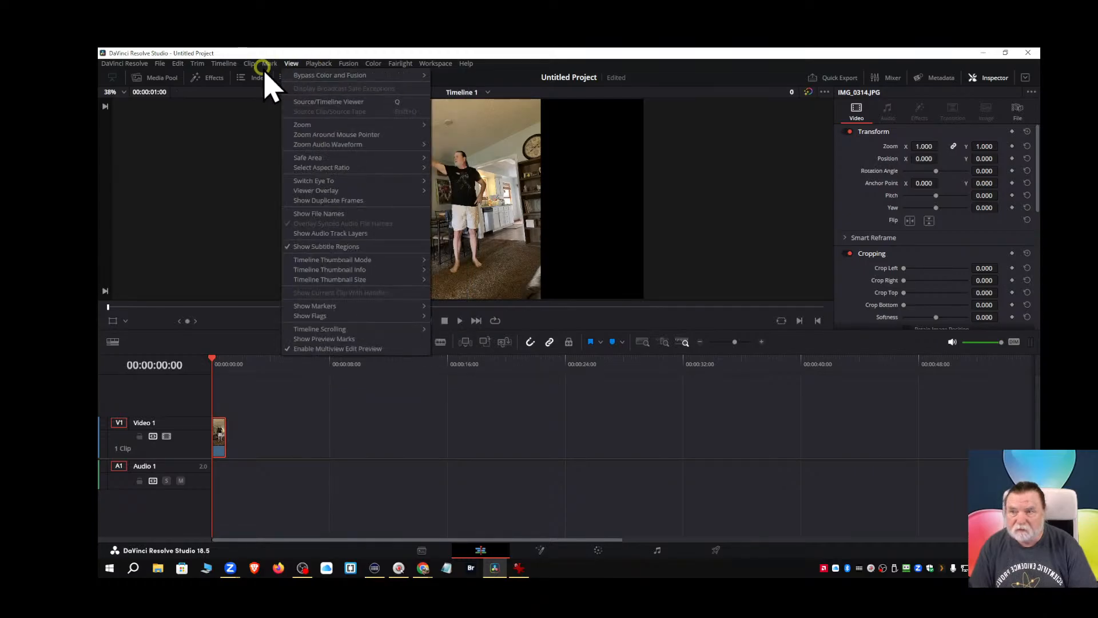
pyautogui.moveTo(232, 67)
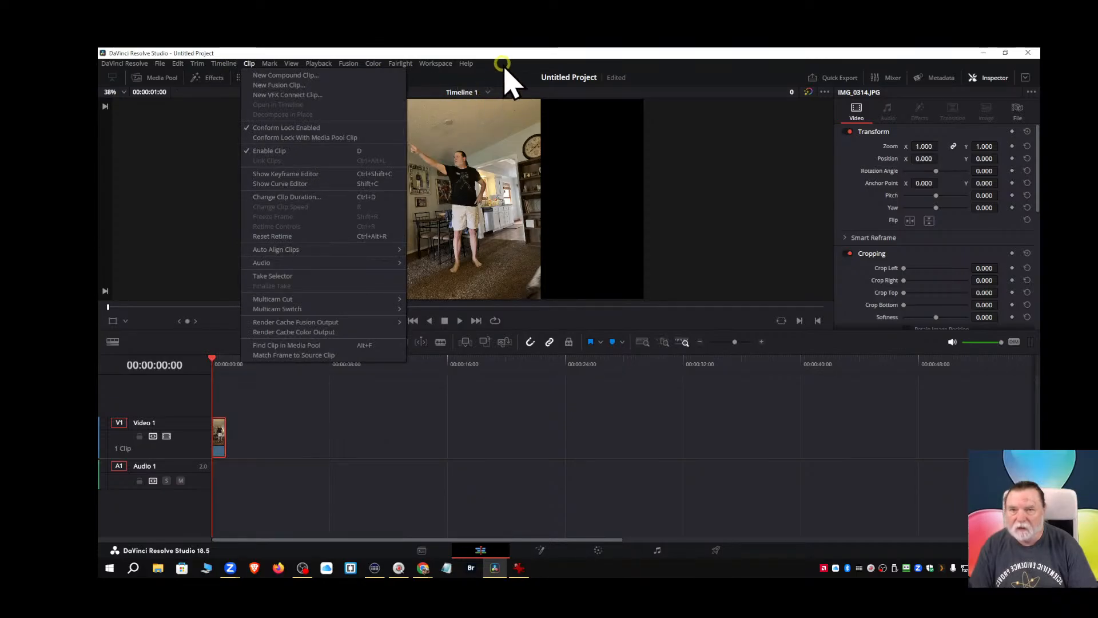
pyautogui.click(488, 92)
pyautogui.click(488, 92)
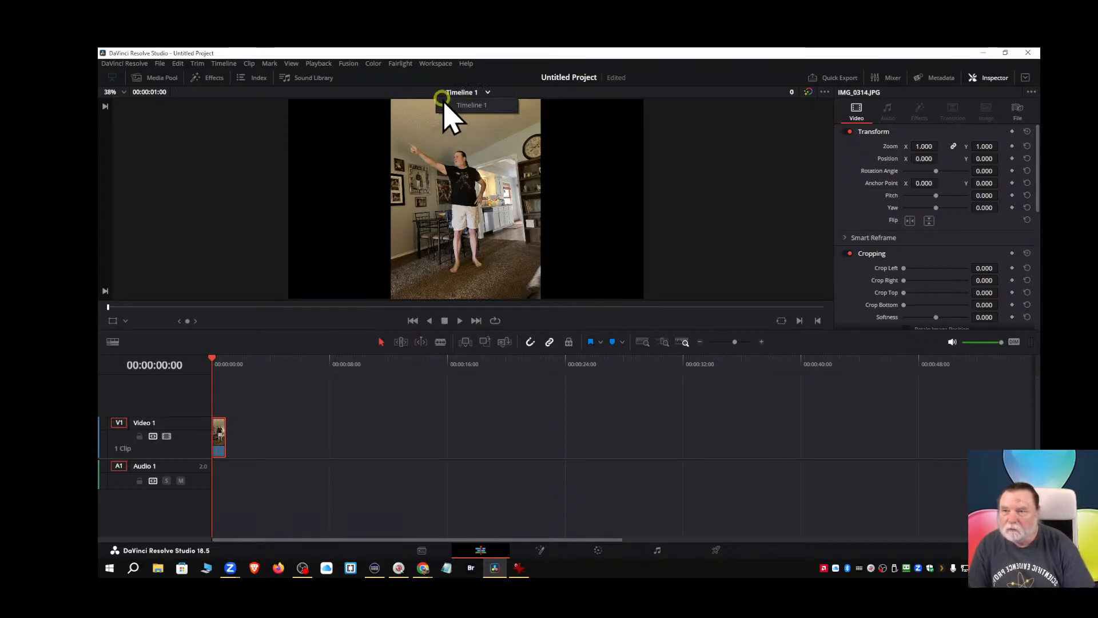
pyautogui.click(292, 64)
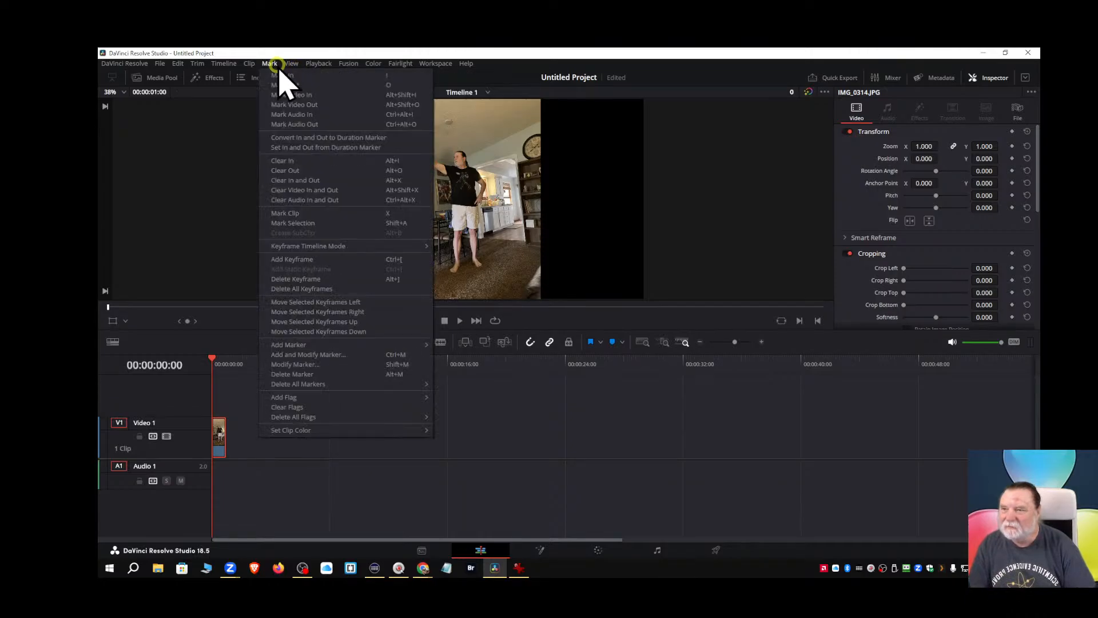
# Start a new timeline named Timeline 2 with the Empty Timeline and Use Project Settings options turned off.
pyautogui.click(143, 64)
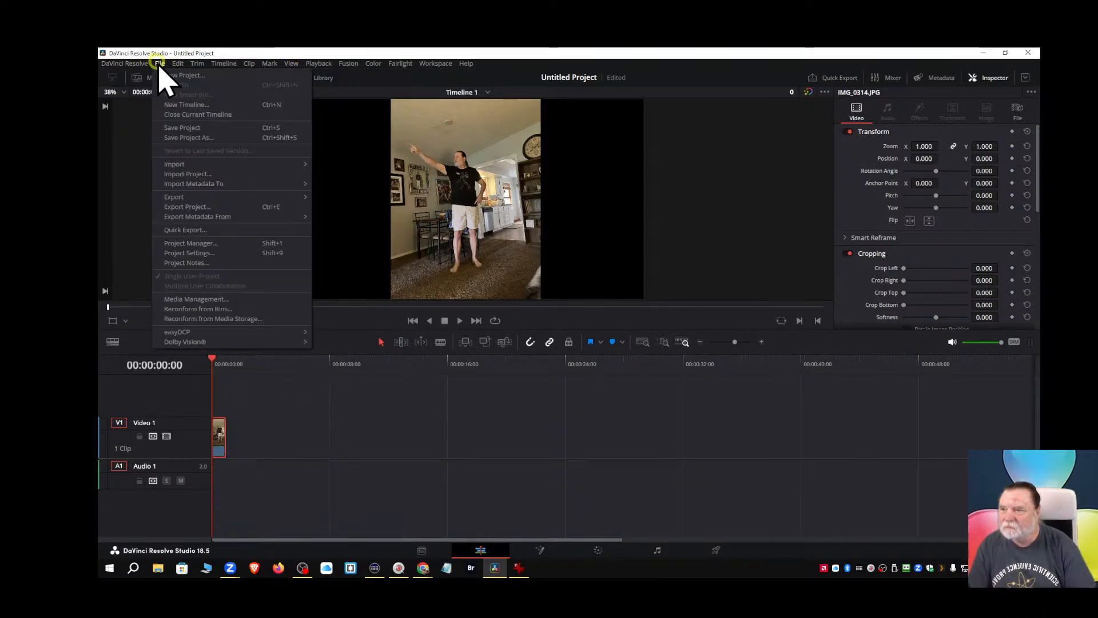
pyautogui.moveTo(159, 63)
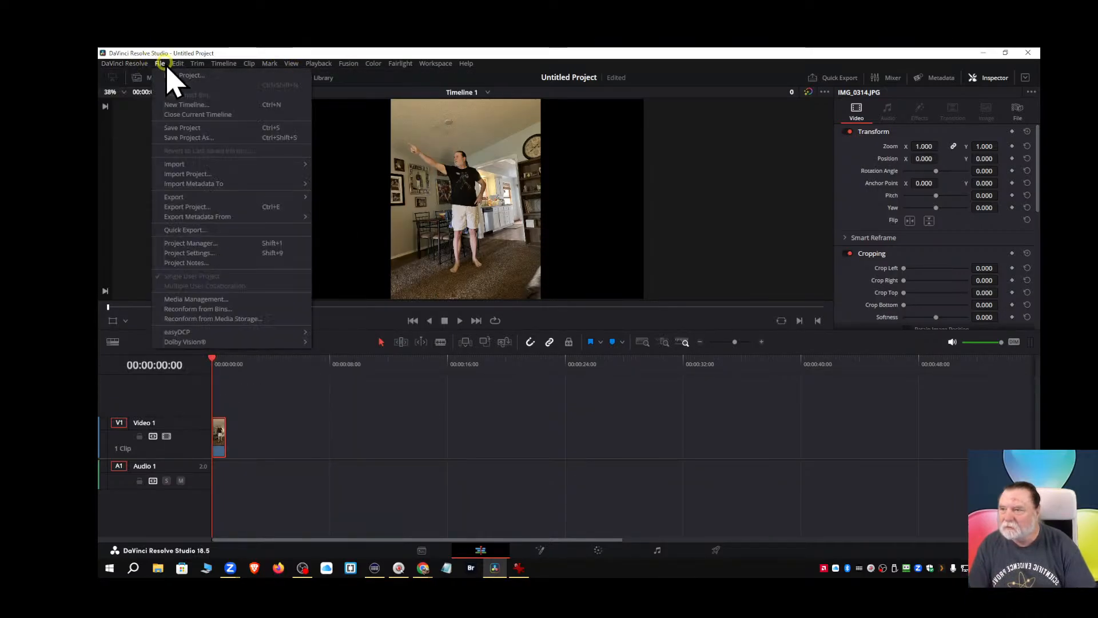
pyautogui.click(181, 107)
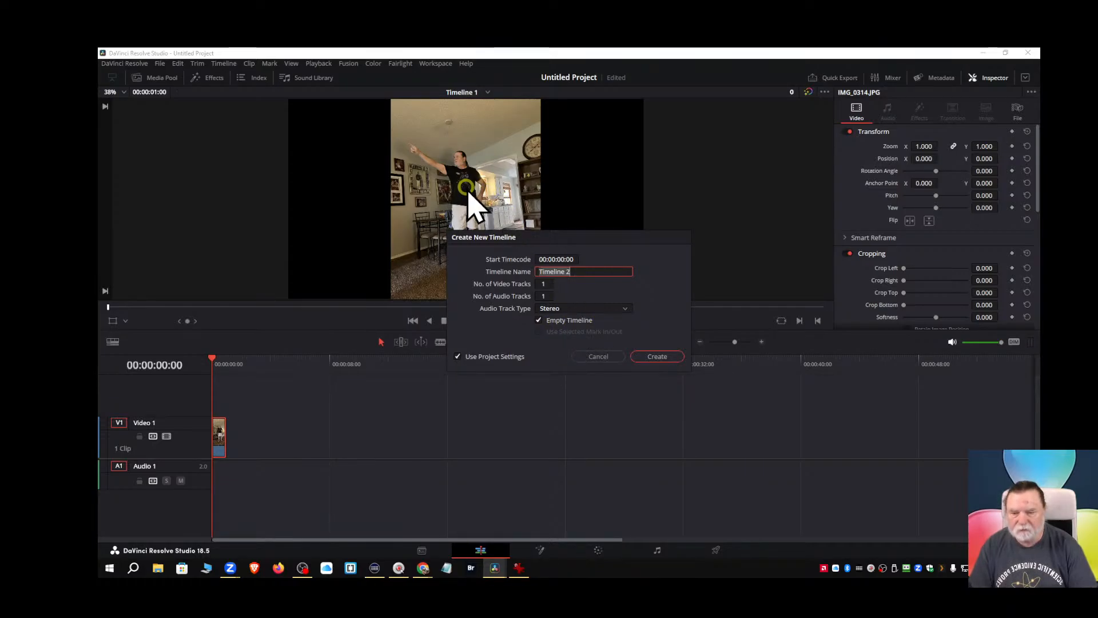
pyautogui.click(540, 322)
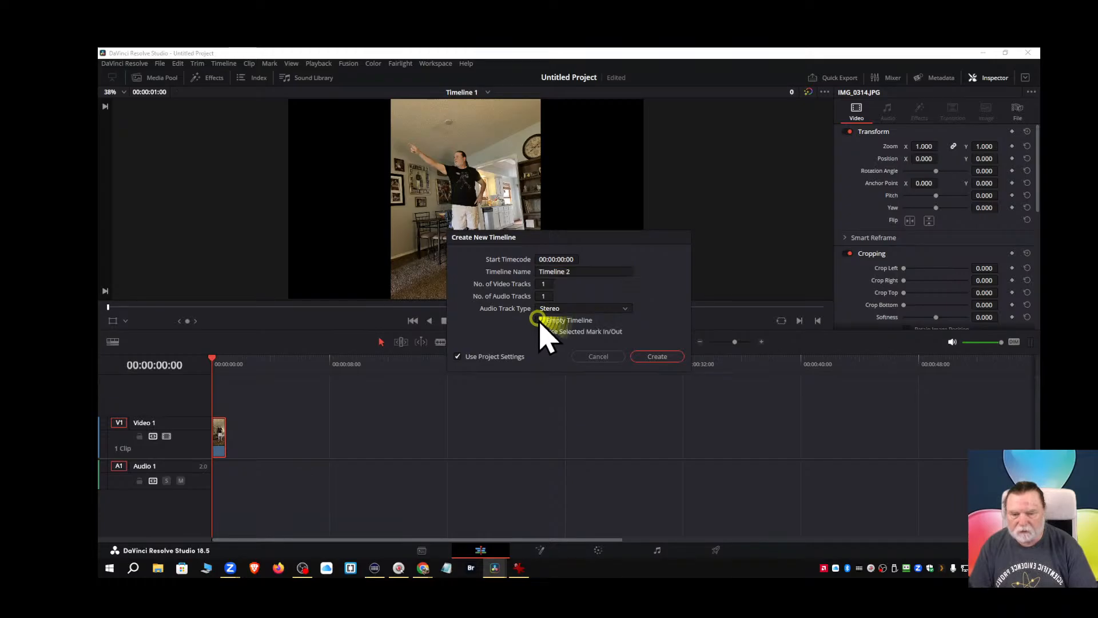
pyautogui.click(457, 356)
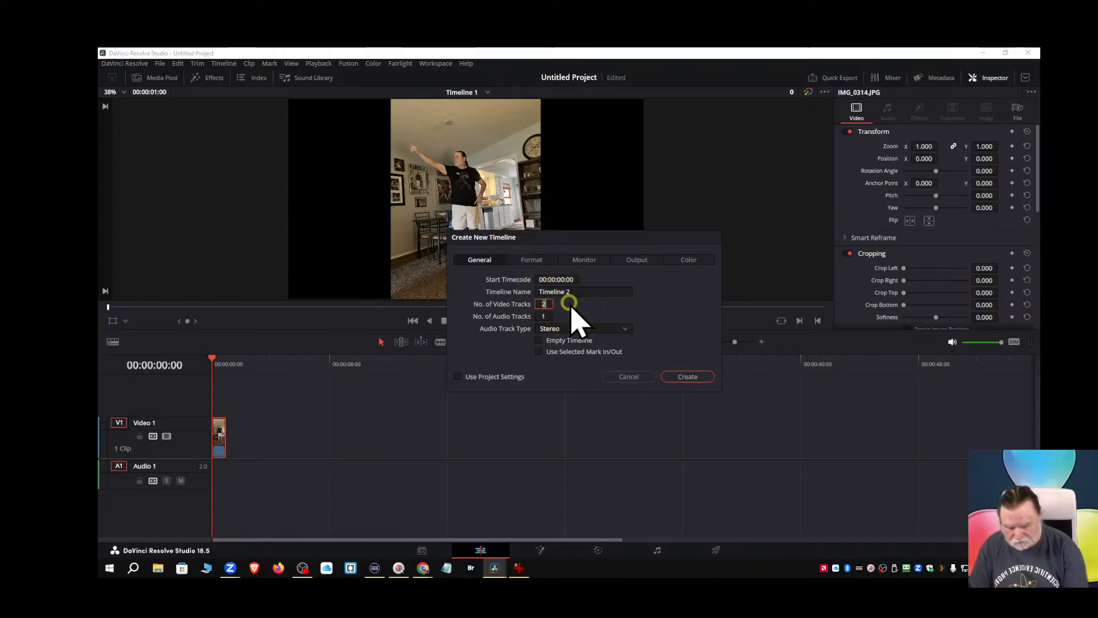
# Set the new timeline to 25 video tracks and 4 audio tracks.
pyautogui.write('5')
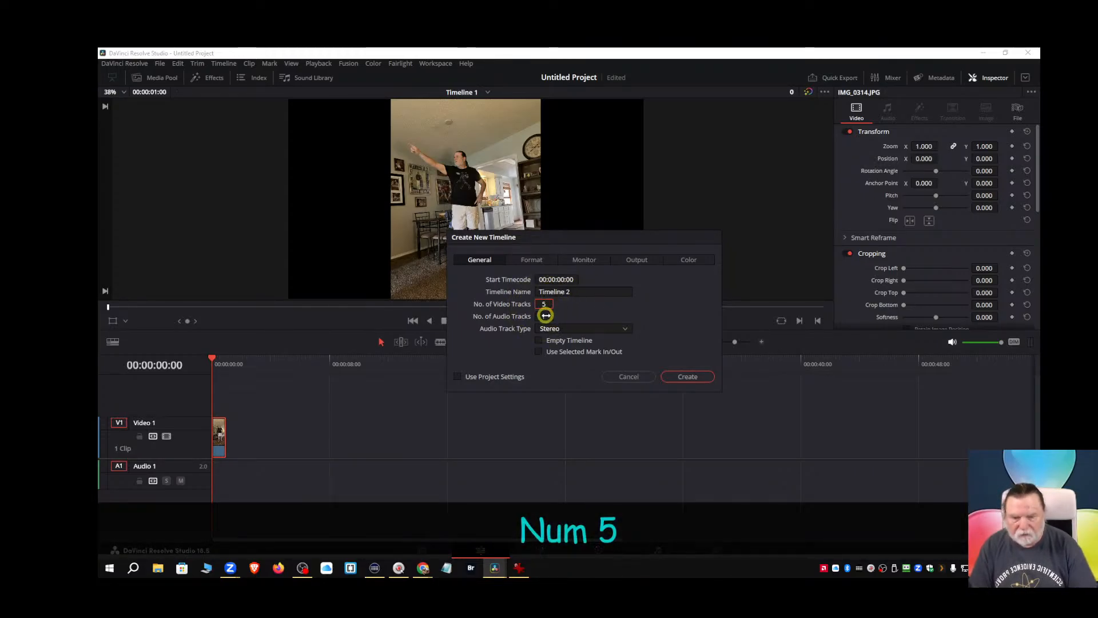
pyautogui.write('2')
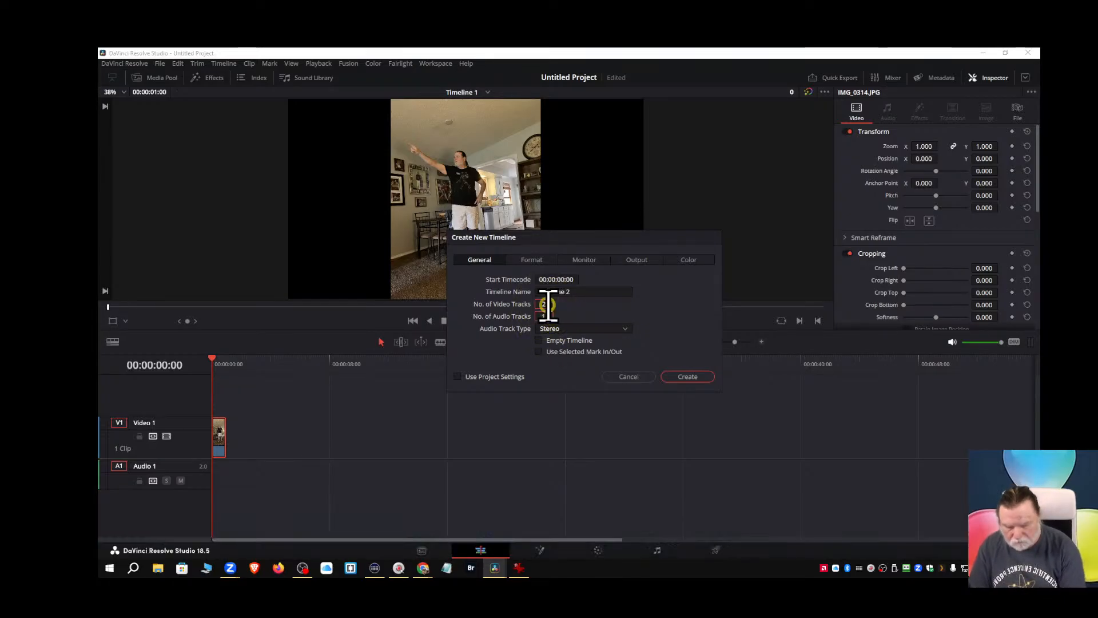
pyautogui.write('5')
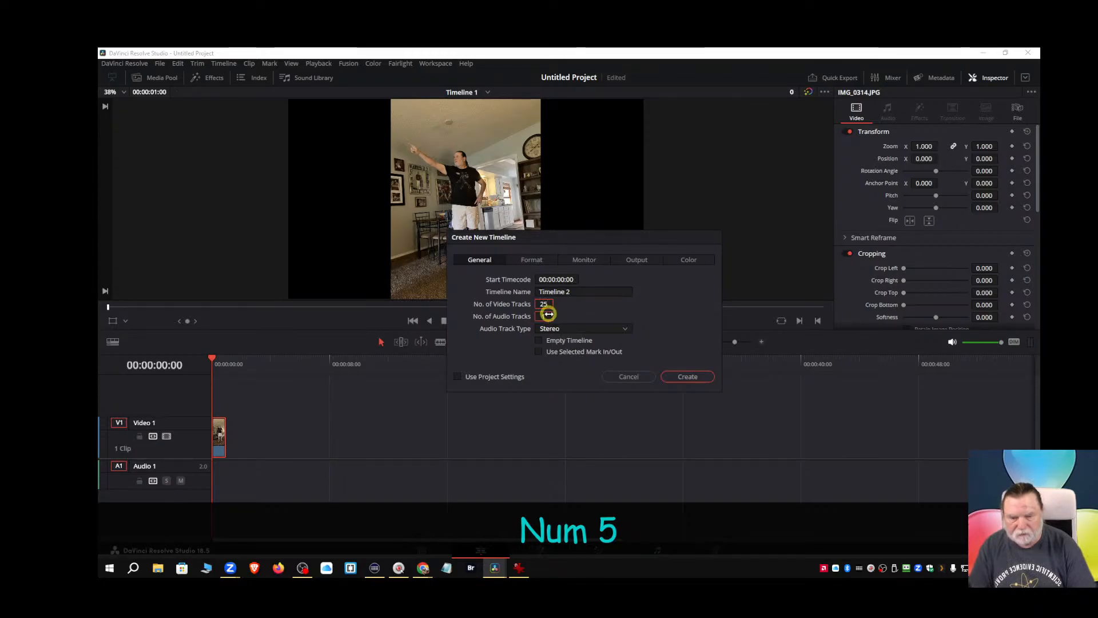
pyautogui.click(551, 316)
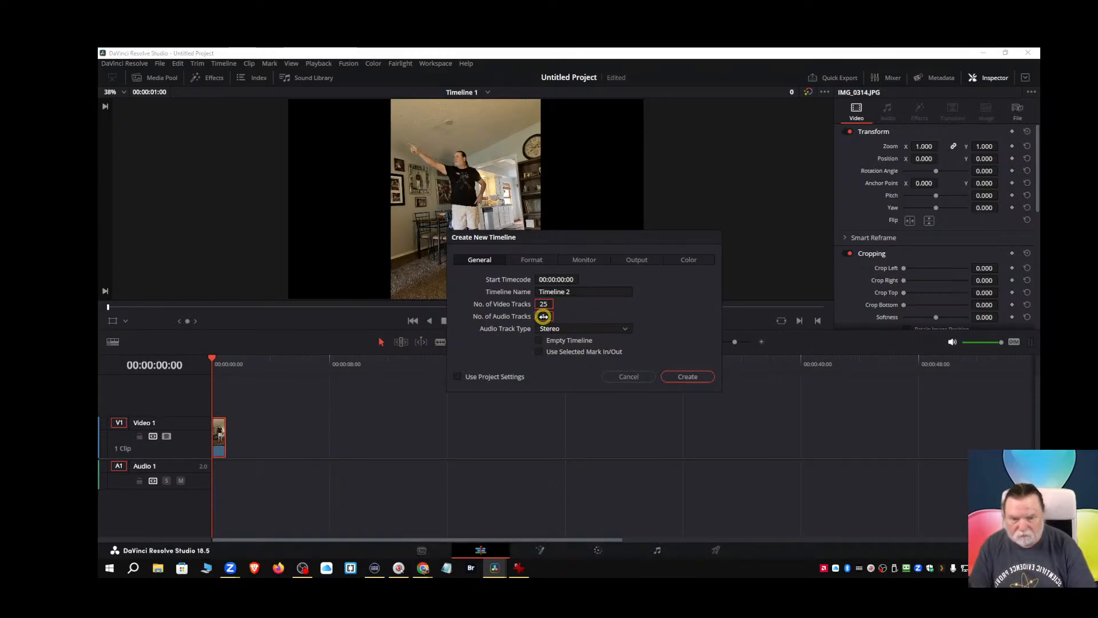
pyautogui.moveTo(542, 317); pyautogui.dragTo(552, 318)
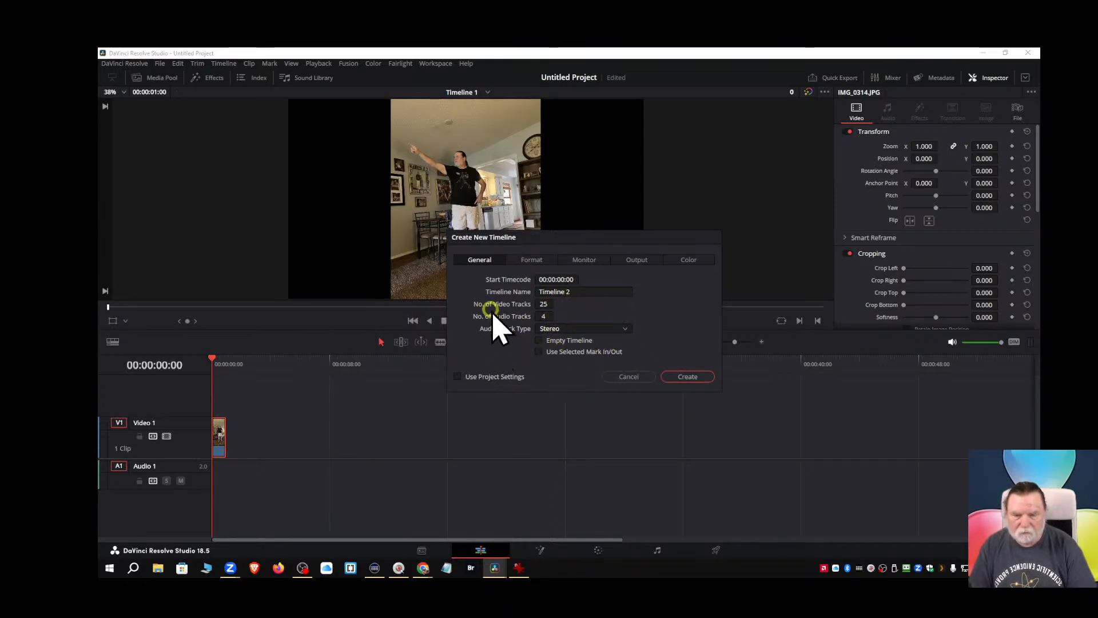
# Show the new timeline's format settings and outline the Timeline Frame Rate setting in yellow with the screen drawing tool.
pyautogui.click(527, 261)
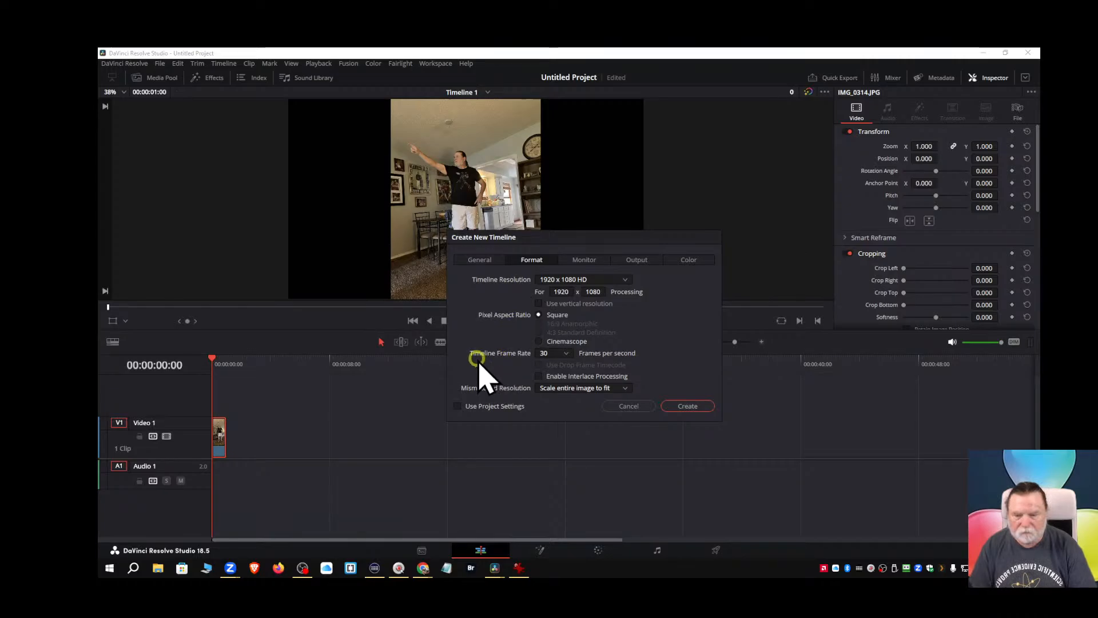
pyautogui.moveTo(461, 341)
pyautogui.mouseDown()
pyautogui.moveTo(463, 368)
pyautogui.moveTo(503, 374)
pyautogui.moveTo(670, 378)
pyautogui.moveTo(670, 325)
pyautogui.moveTo(464, 342)
pyautogui.mouseUp()
pyautogui.click(525, 426)
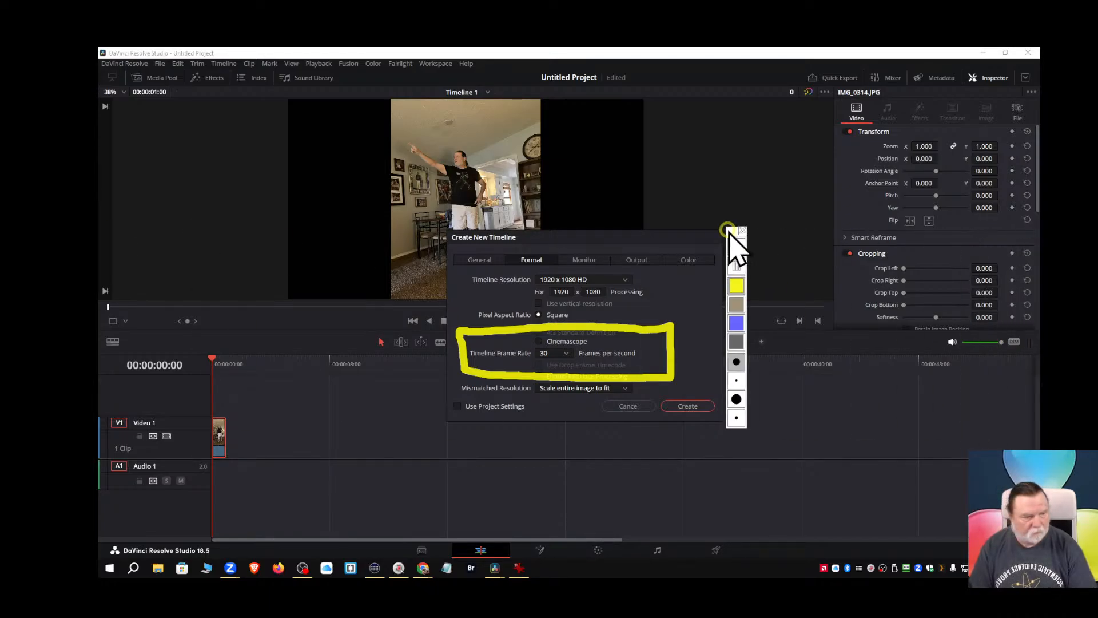
# Move the drawing palette clear of the timeline dialog and erase all the yellow screen annotations.
pyautogui.moveTo(729, 228); pyautogui.dragTo(757, 224)
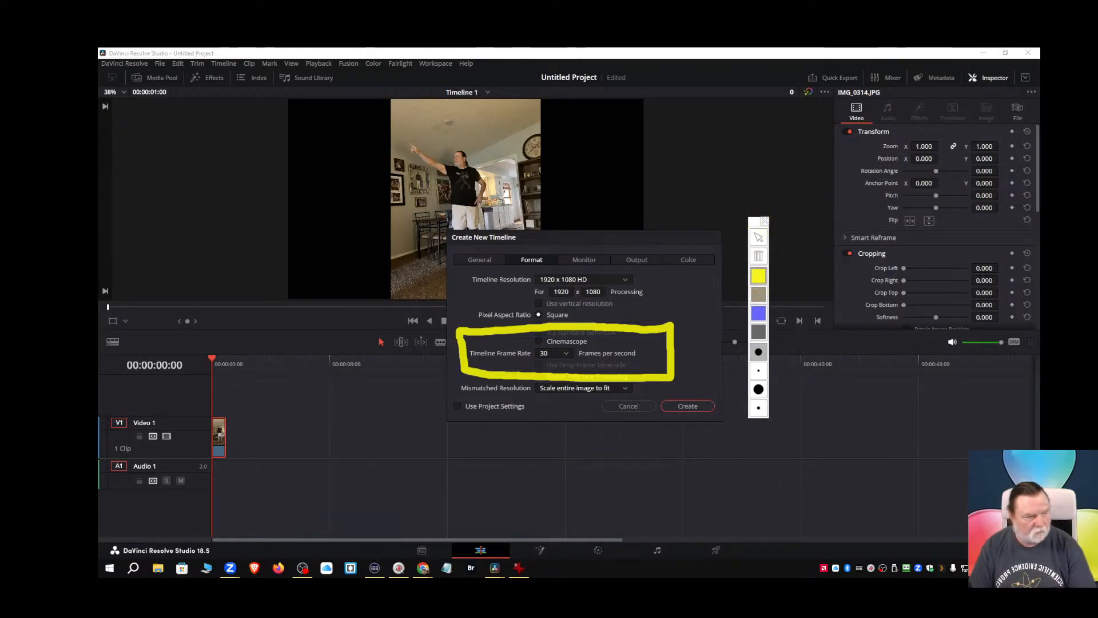
pyautogui.moveTo(1040, 246); pyautogui.dragTo(750, 332)
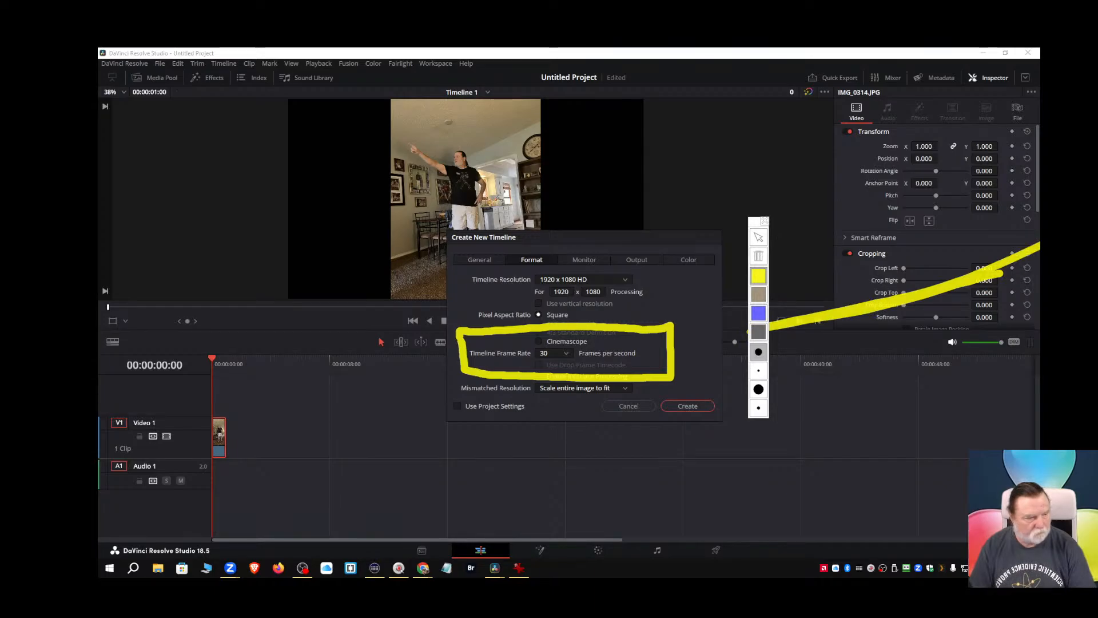
pyautogui.click(767, 205)
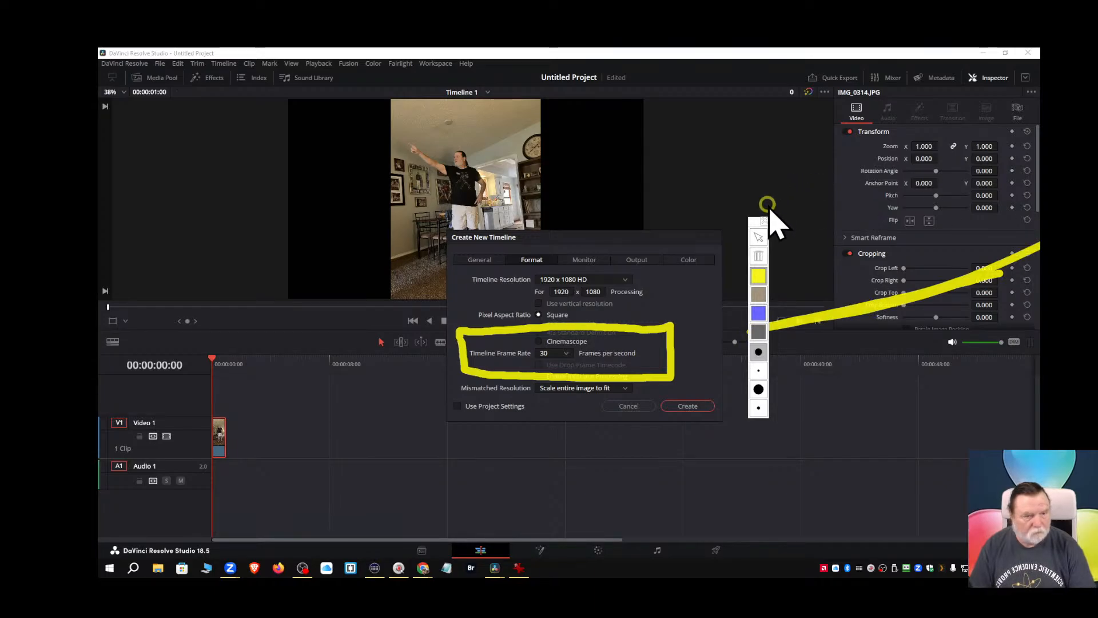
pyautogui.click(759, 267)
pyautogui.click(760, 256)
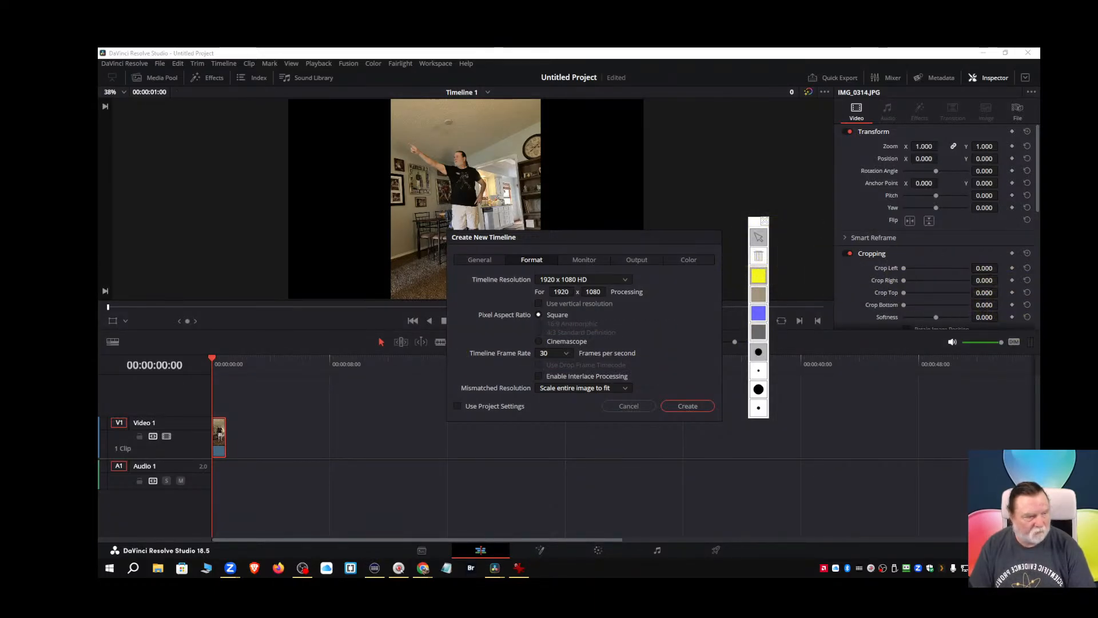
# Switch to SwordSoft Mousetrack and turn Show Livedraw off and back on to dismiss the drawing palette.
pyautogui.moveTo(1097, 263); pyautogui.dragTo(482, 244)
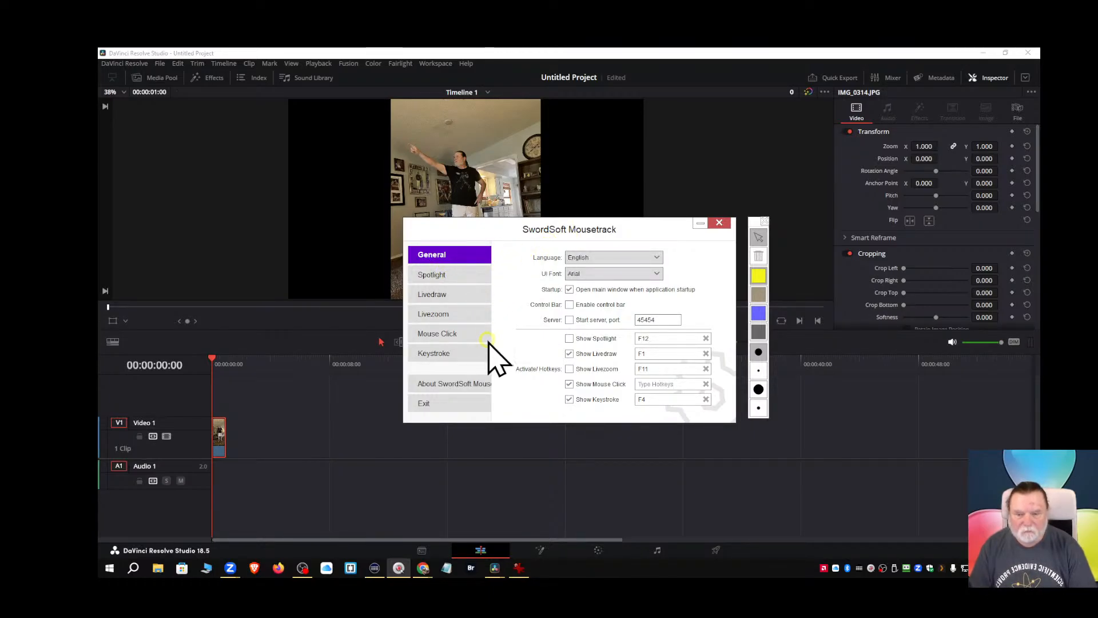
pyautogui.click(569, 353)
pyautogui.click(569, 354)
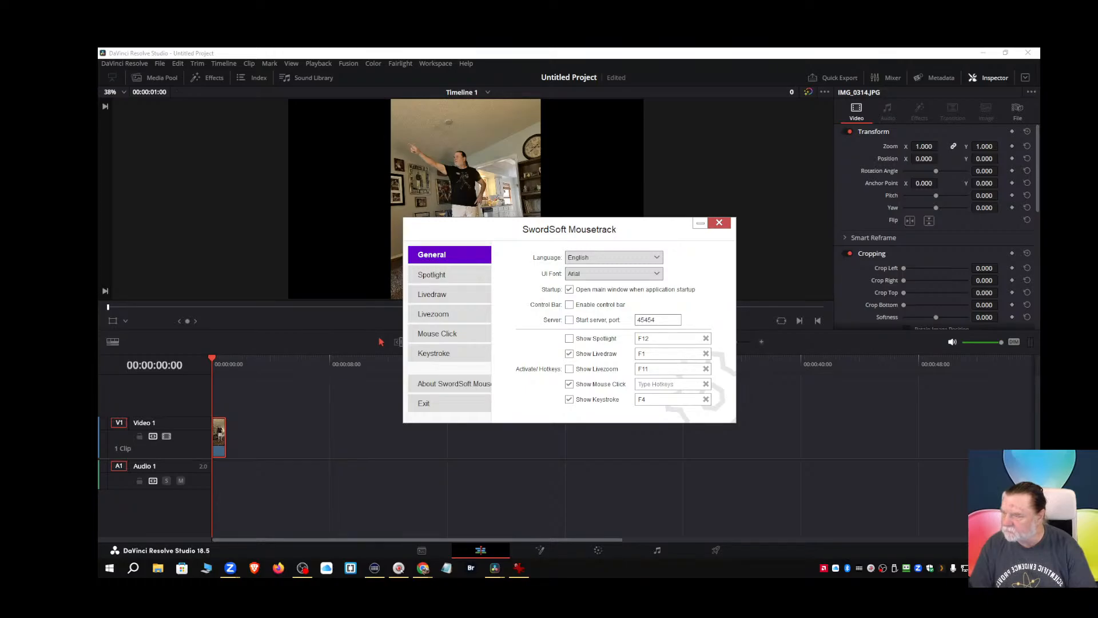
# Outline the Timeline Frame Rate setting in yellow with the screen drawing tool, erase the outline, and close the drawing palette.
pyautogui.moveTo(277, 209); pyautogui.dragTo(752, 225)
pyautogui.moveTo(628, 228); pyautogui.dragTo(1040, 250)
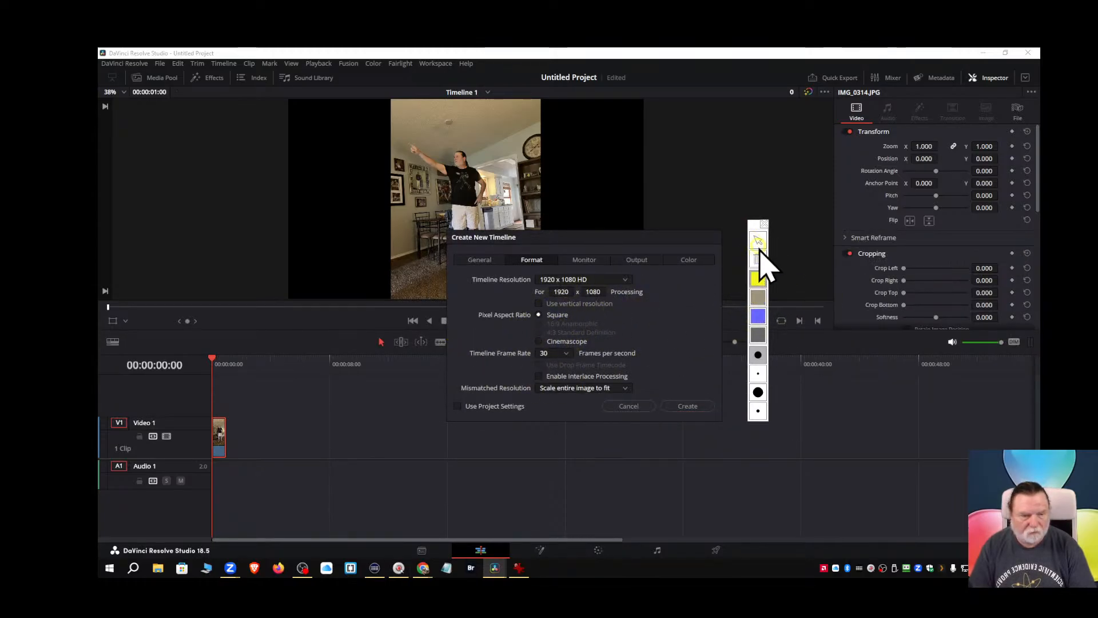
pyautogui.click(758, 241)
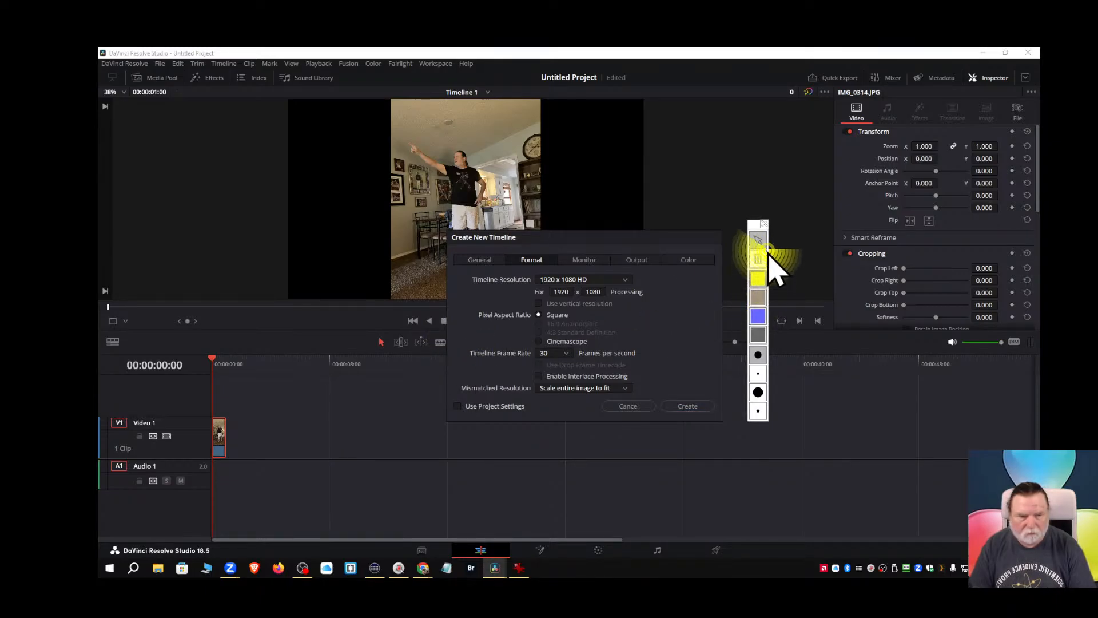
pyautogui.moveTo(458, 341)
pyautogui.mouseDown()
pyautogui.moveTo(464, 373)
pyautogui.moveTo(681, 374)
pyautogui.moveTo(659, 335)
pyautogui.moveTo(454, 336)
pyautogui.mouseUp()
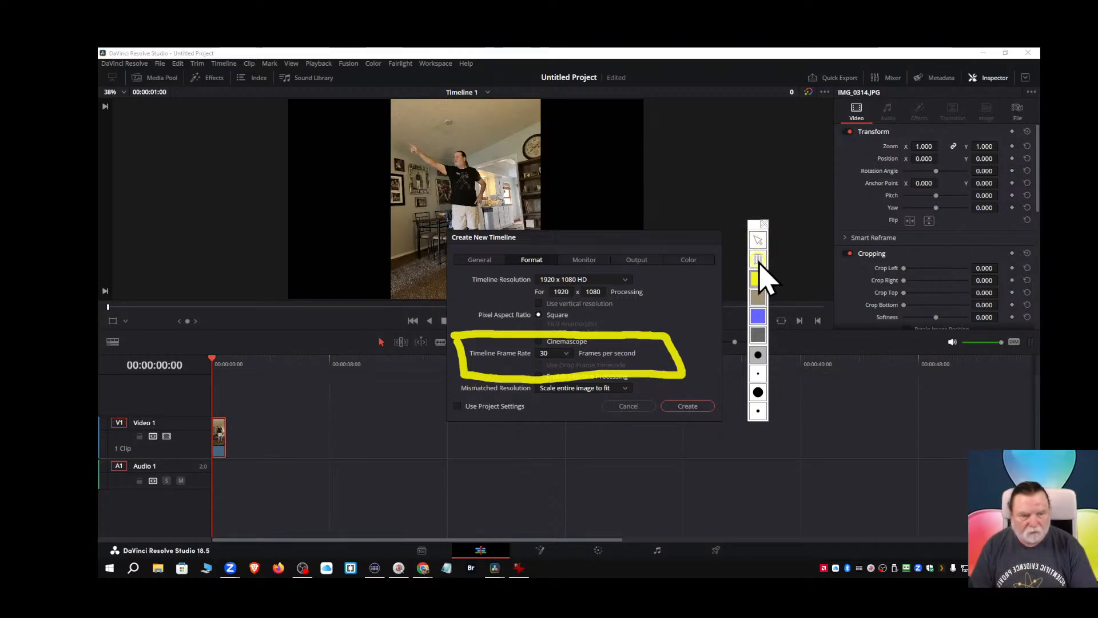
pyautogui.click(758, 259)
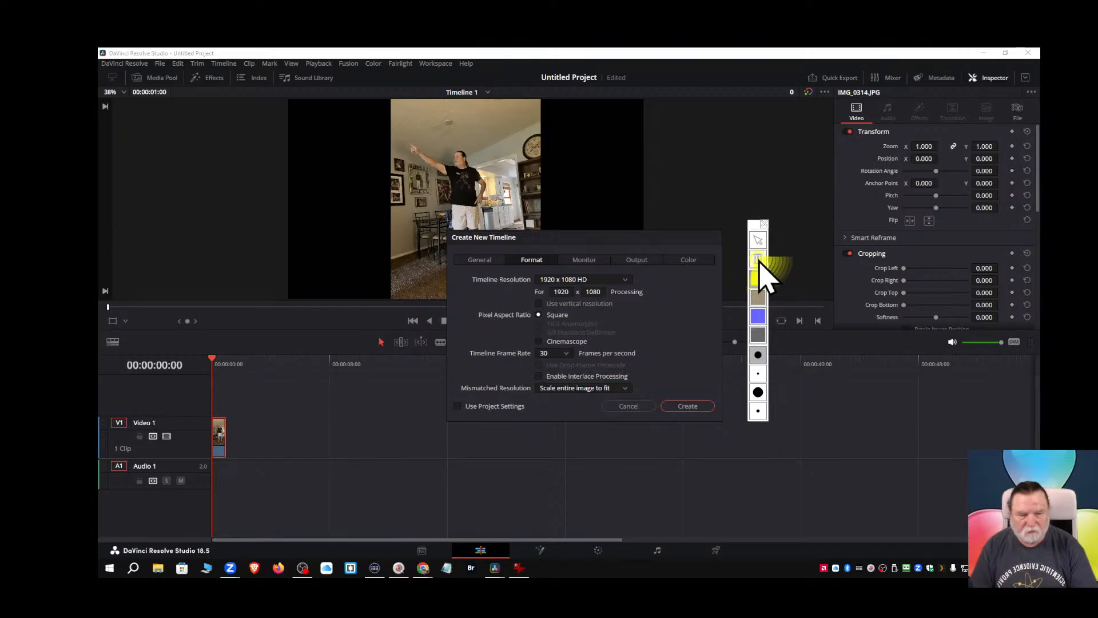
pyautogui.click(765, 223)
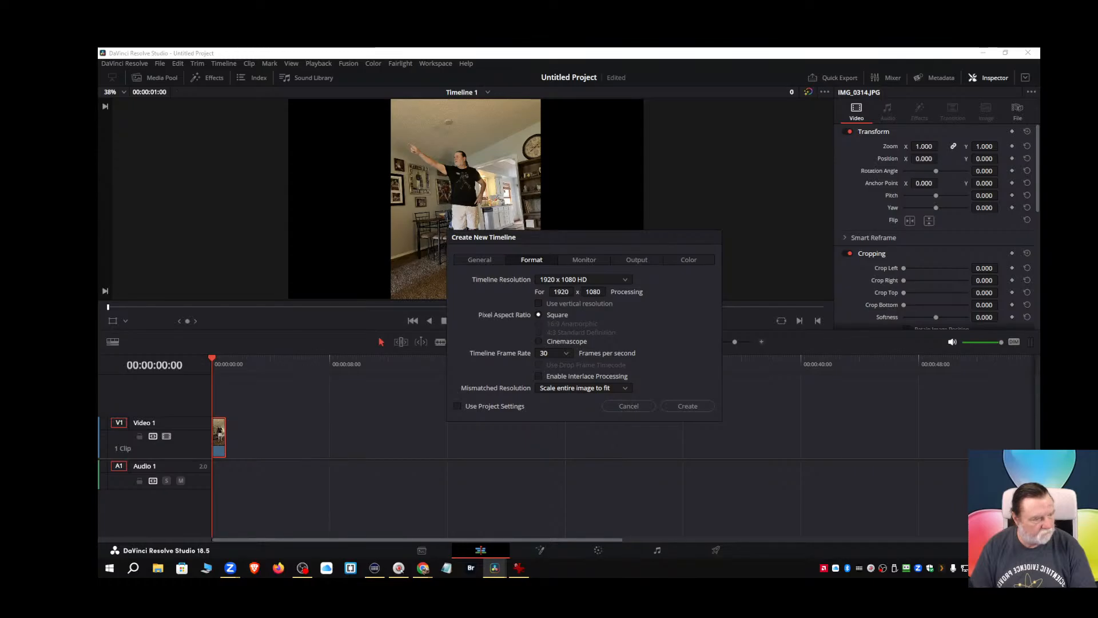
# Set the new timeline's frame rate to 60 frames per second and create the timeline.
pyautogui.click(564, 353)
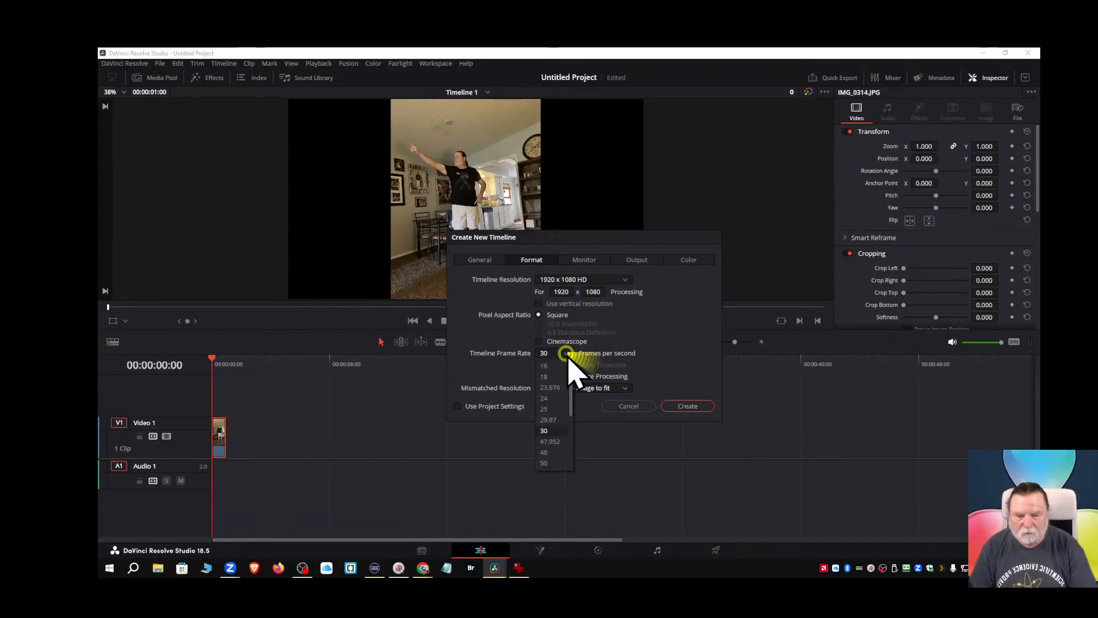
pyautogui.scroll(-1, 554, 470)
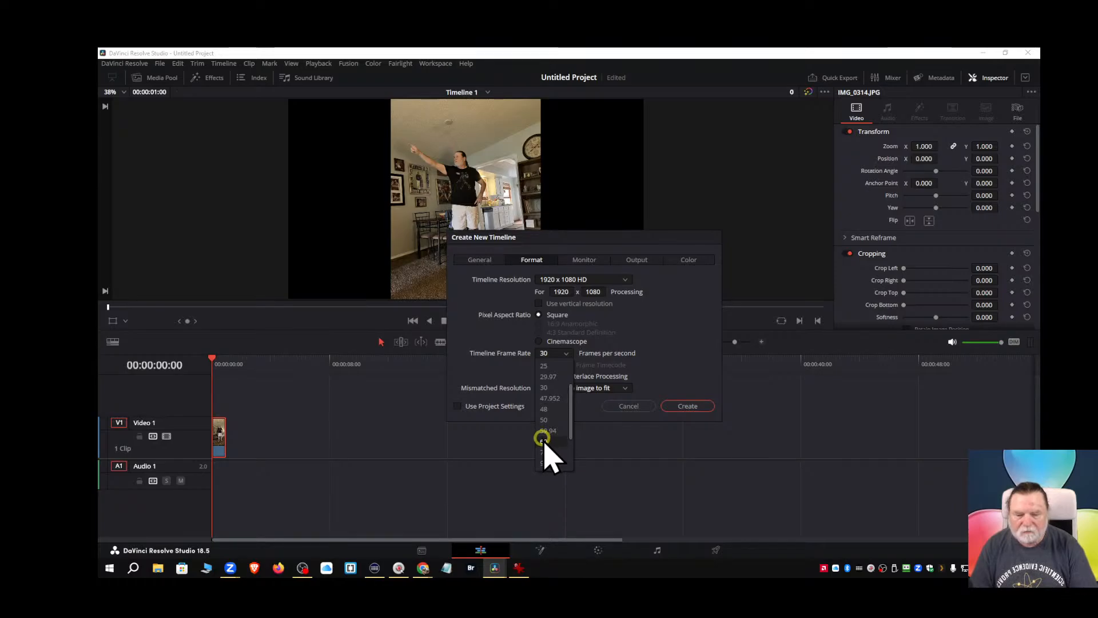
pyautogui.click(544, 442)
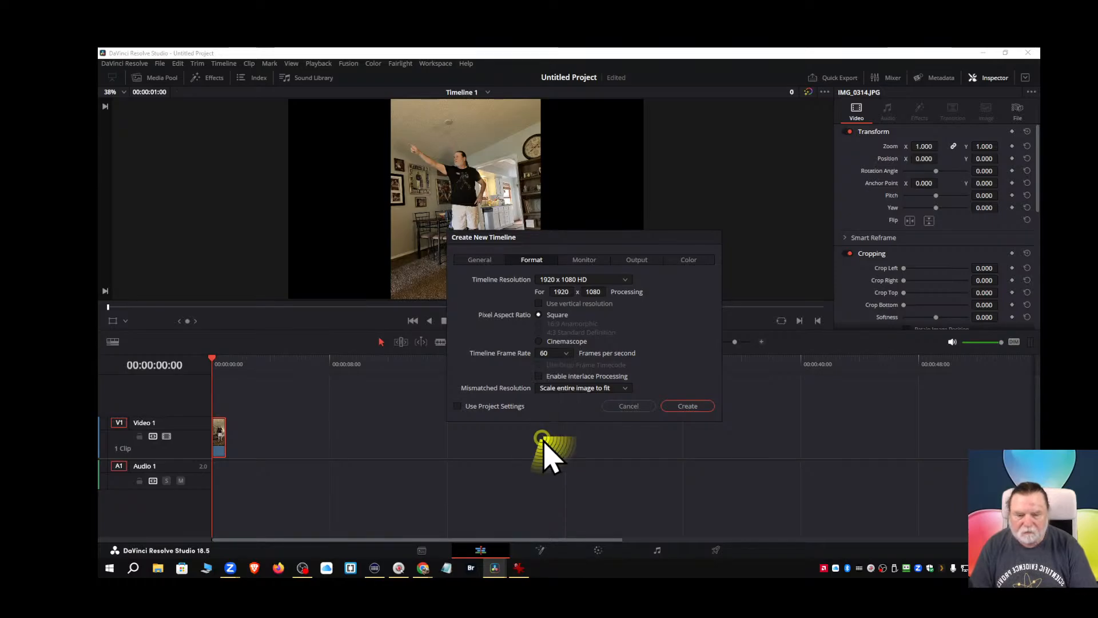
pyautogui.click(683, 408)
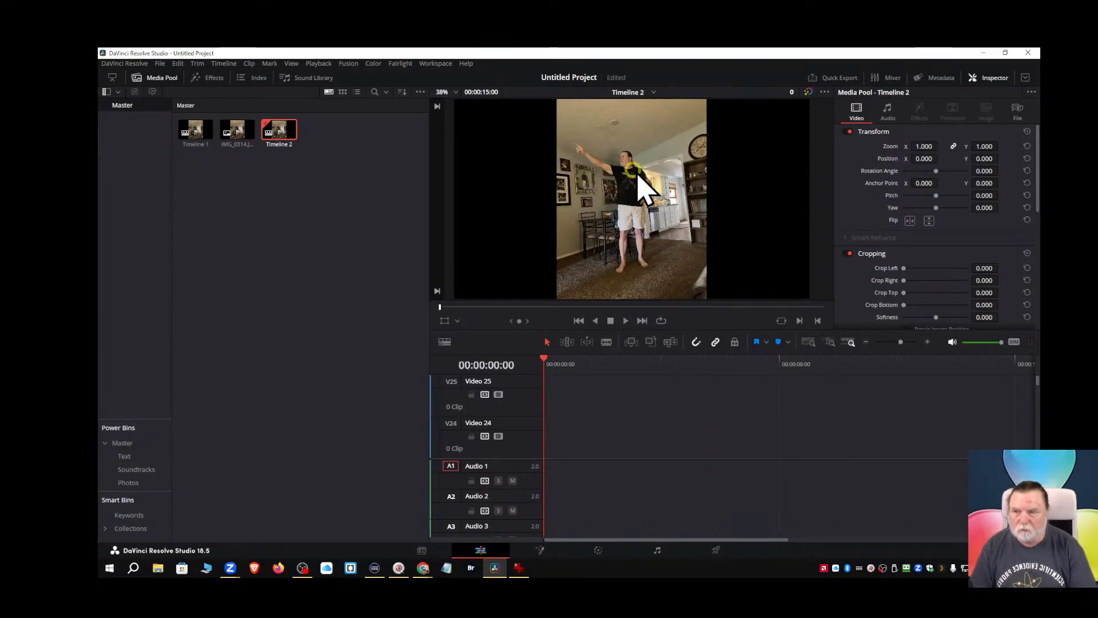
# Switch the viewer to Timeline 1, play its clip, and return the playhead to the start.
pyautogui.click(612, 166)
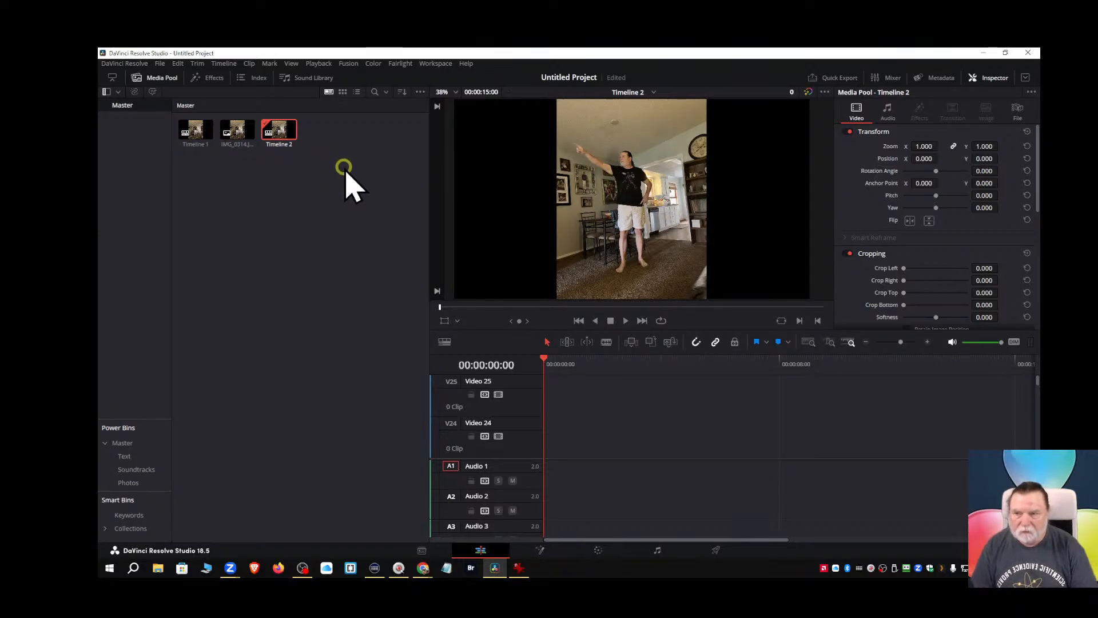
pyautogui.click(654, 92)
pyautogui.click(624, 118)
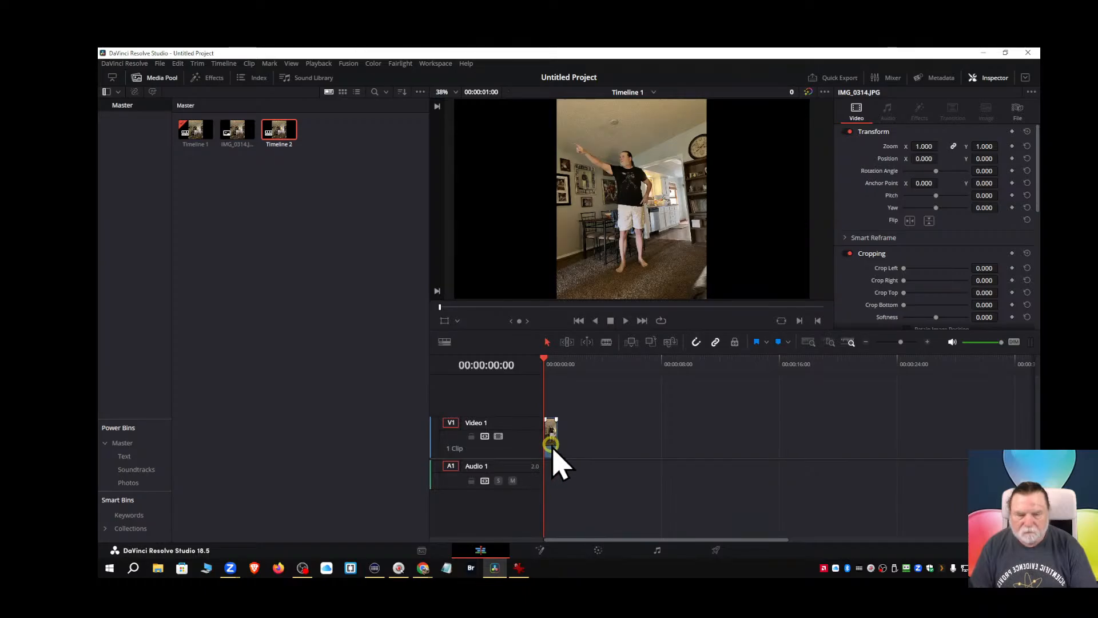
pyautogui.press('space')
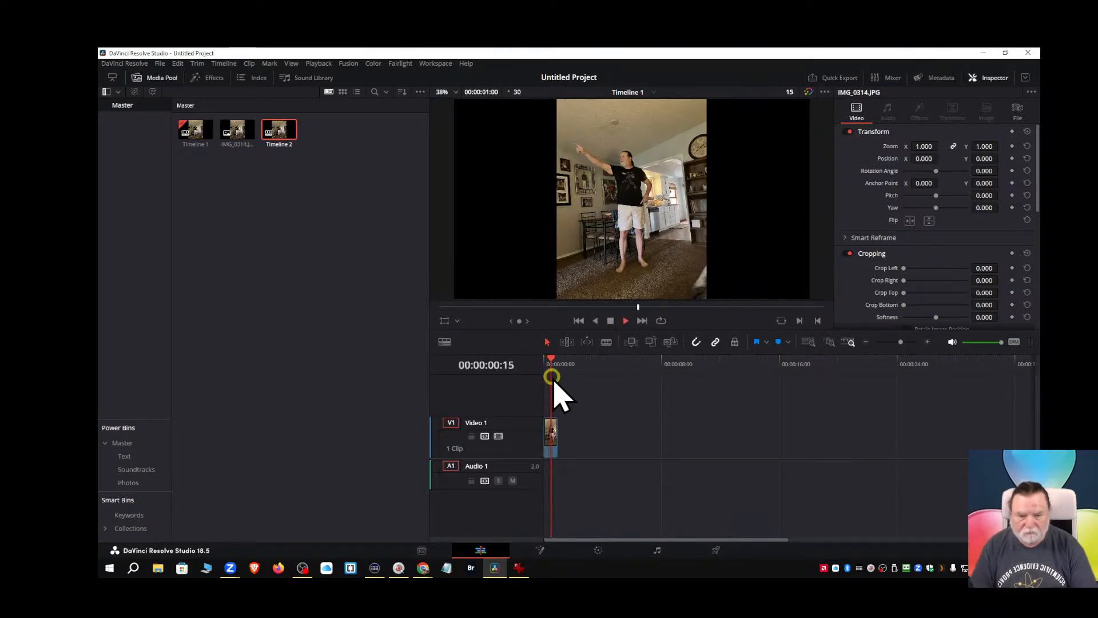
pyautogui.click(578, 321)
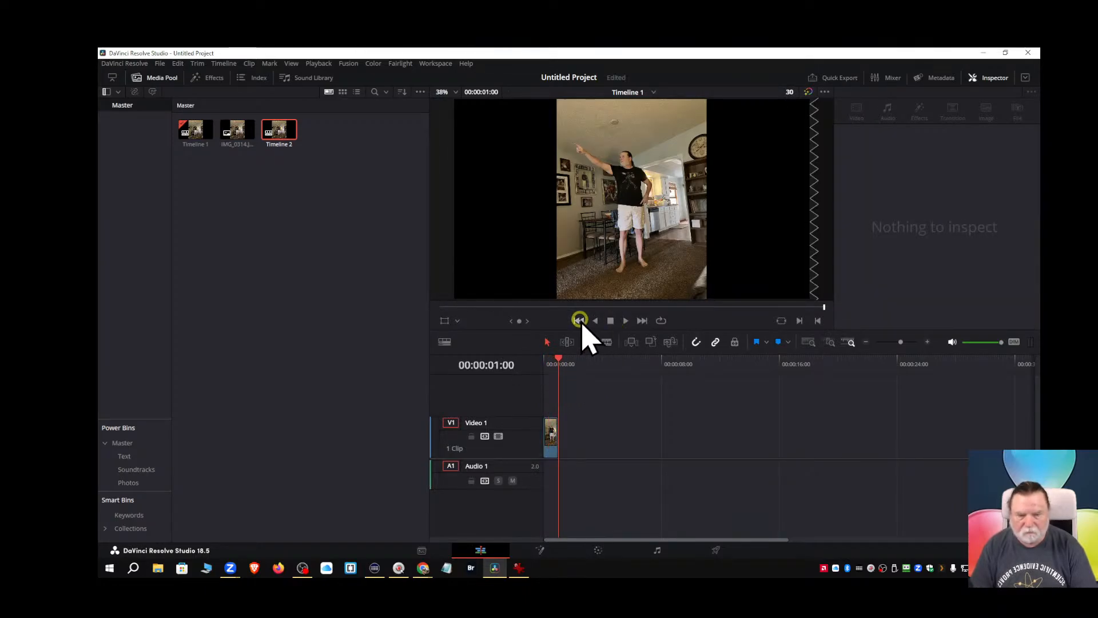
pyautogui.click(493, 265)
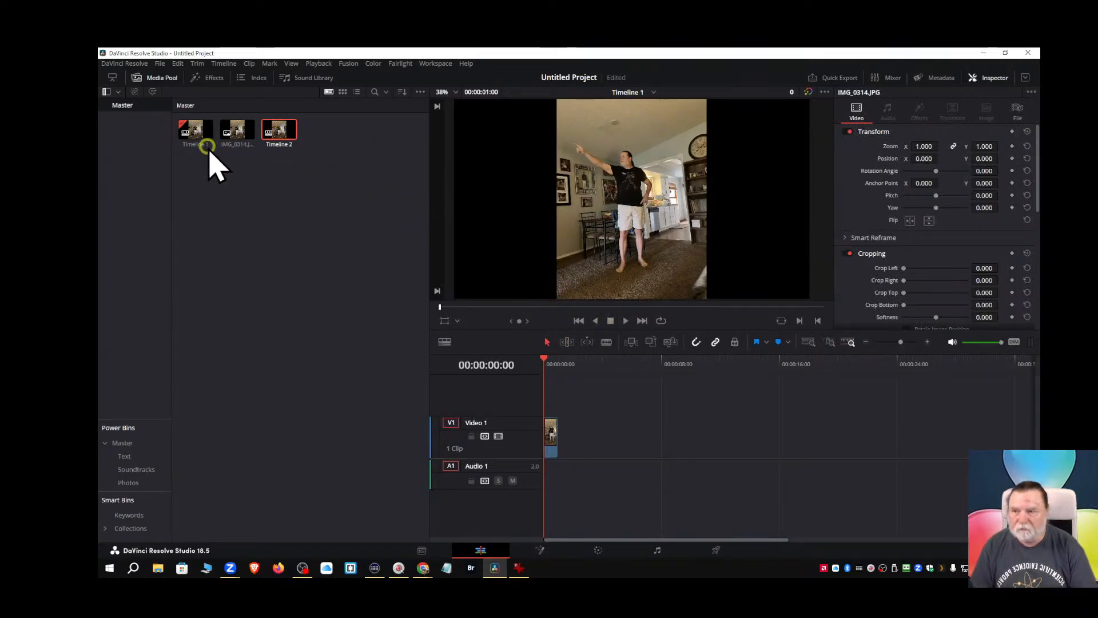
# Switch to Timeline 2 and place IMG_0314.JPG at the start of its Video 1 track.
pyautogui.click(197, 138)
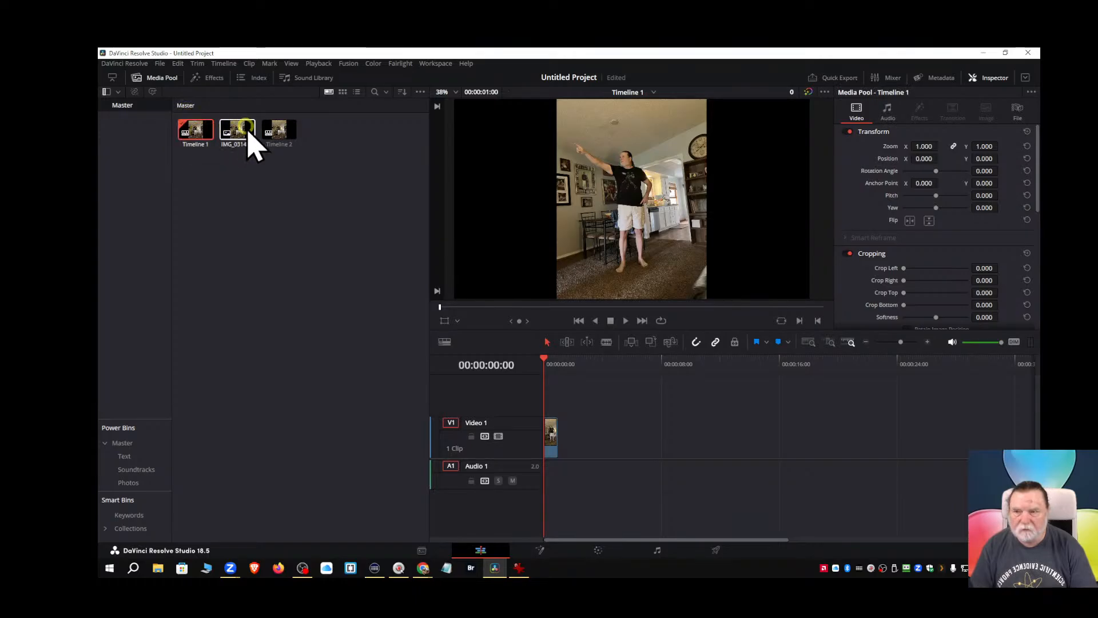
pyautogui.click(275, 136)
pyautogui.click(652, 92)
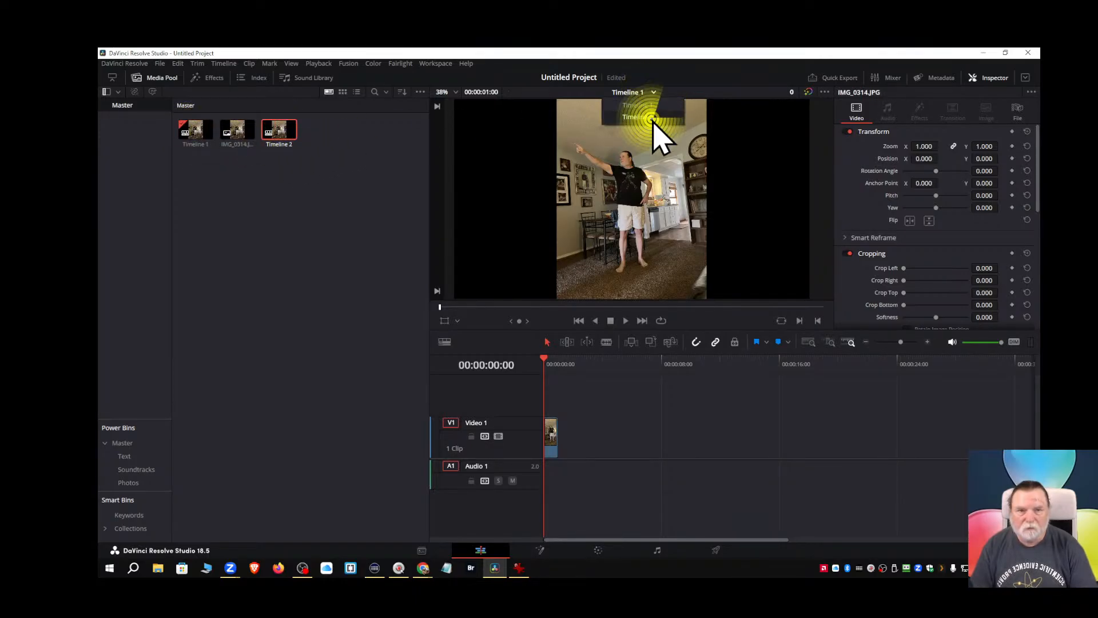
pyautogui.click(647, 118)
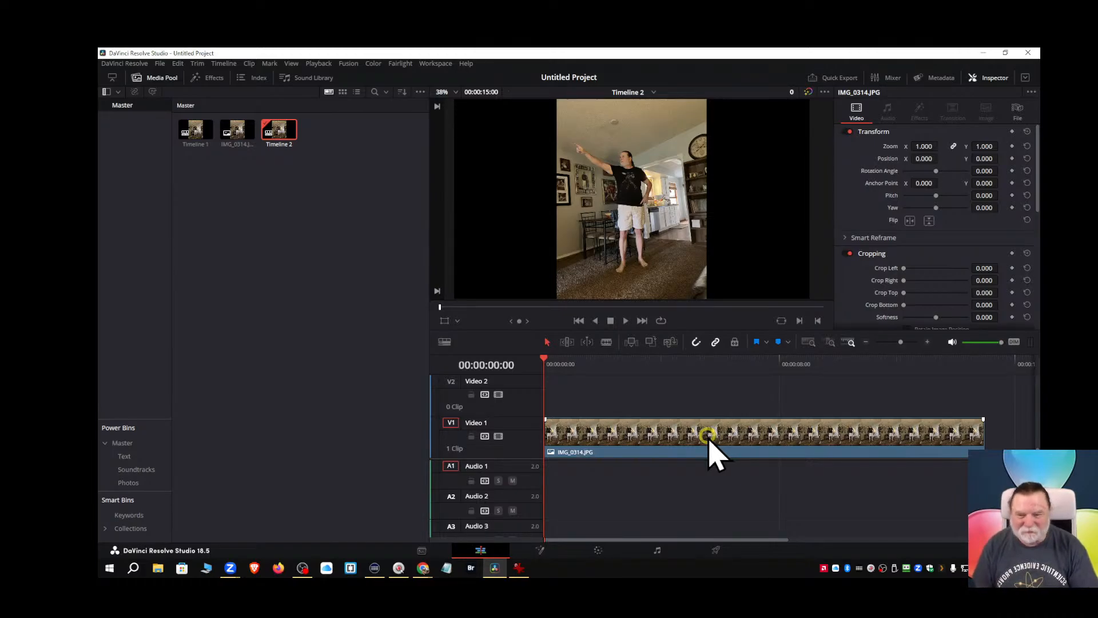
# Hide the Media Pool and adjust the height split between the viewer and the timeline.
pyautogui.click(159, 78)
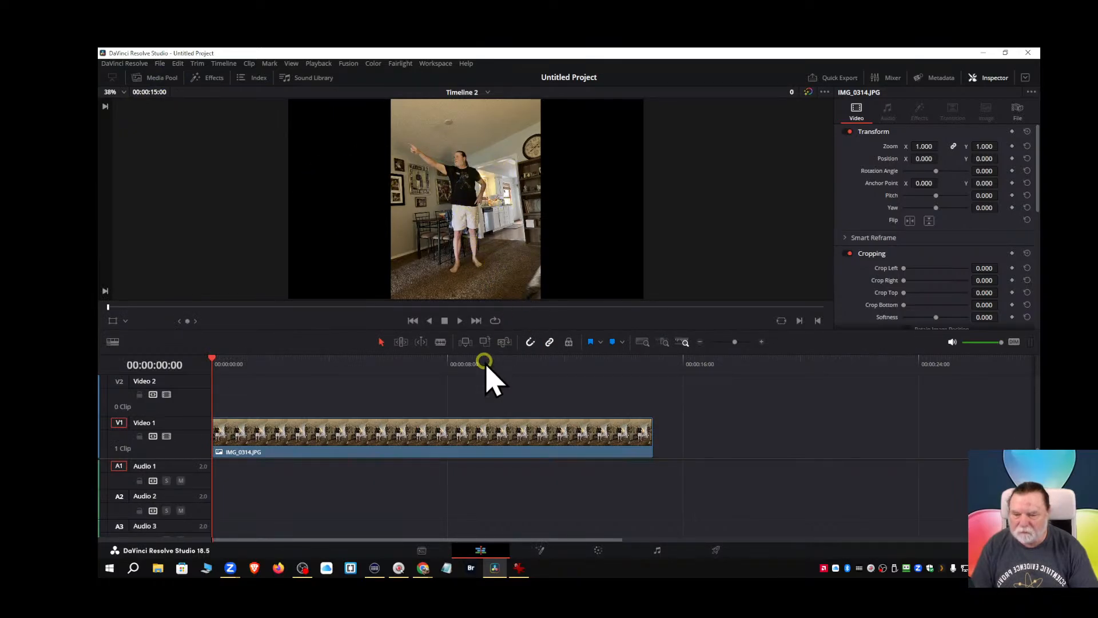
pyautogui.moveTo(483, 327); pyautogui.dragTo(514, 370)
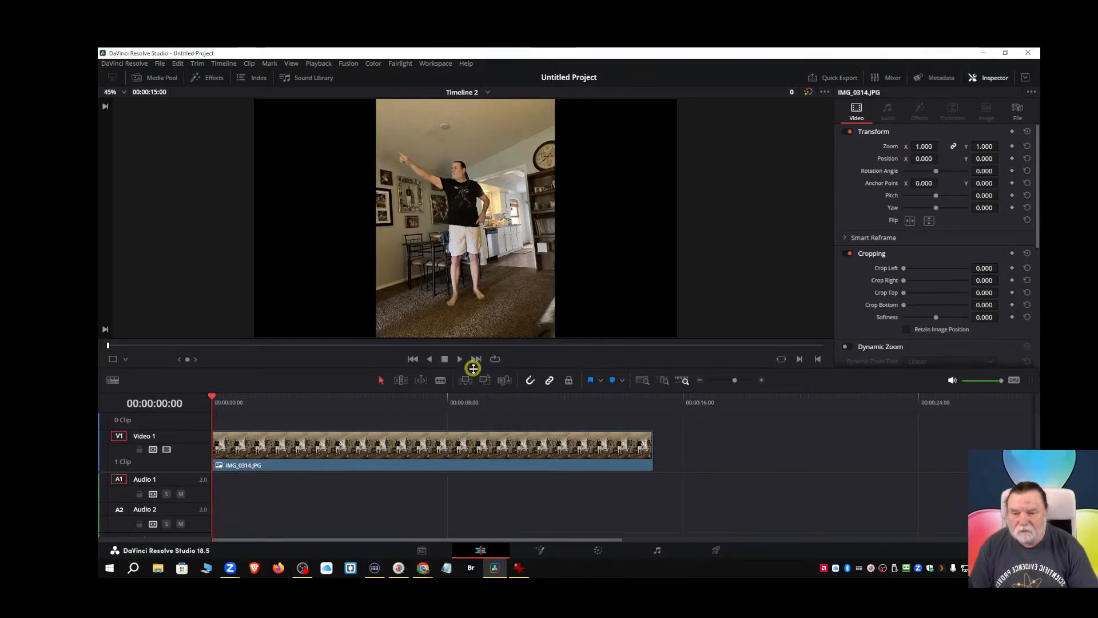
pyautogui.moveTo(473, 368); pyautogui.dragTo(477, 331)
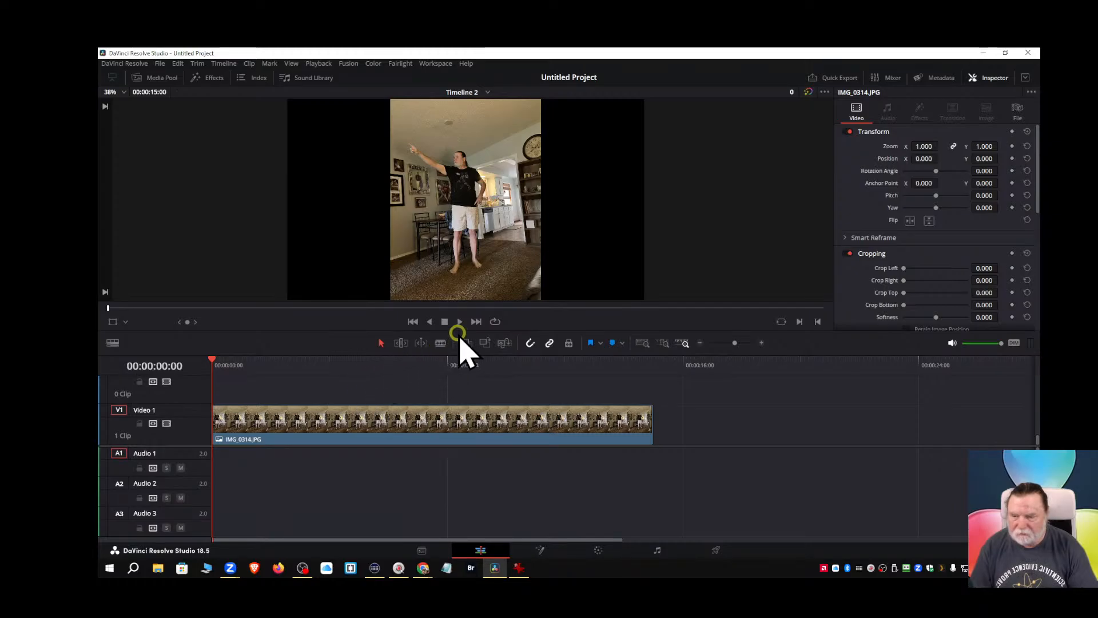
# Check the photo clip's length by jumping to its end and back and viewing its clip duration without changing it.
pyautogui.click(475, 320)
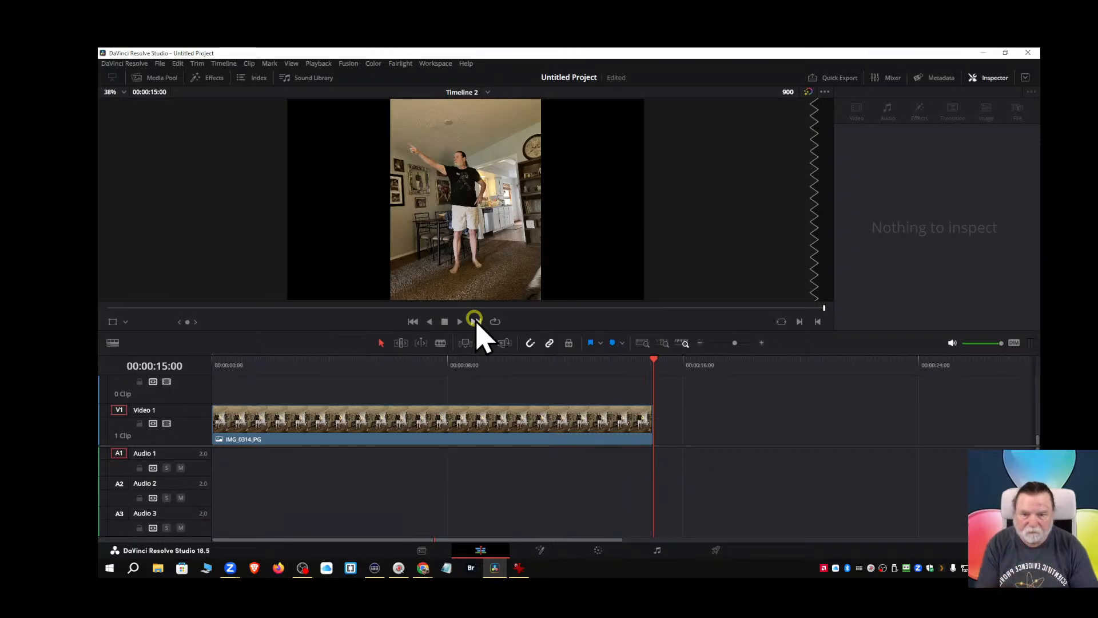
pyautogui.click(412, 321)
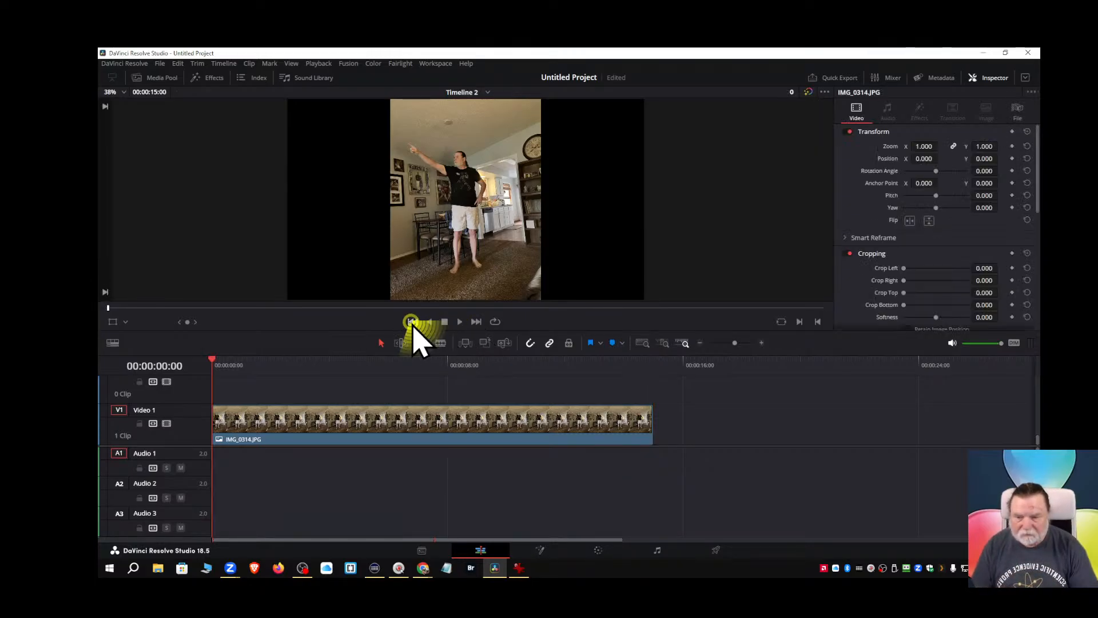
pyautogui.rightClick(419, 420)
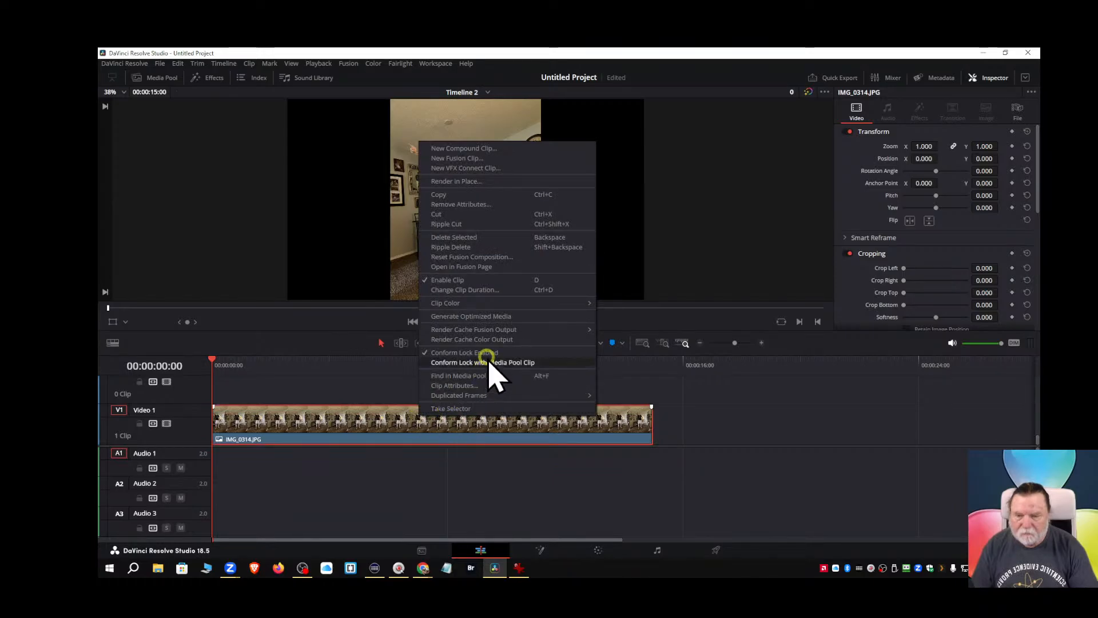
pyautogui.click(478, 290)
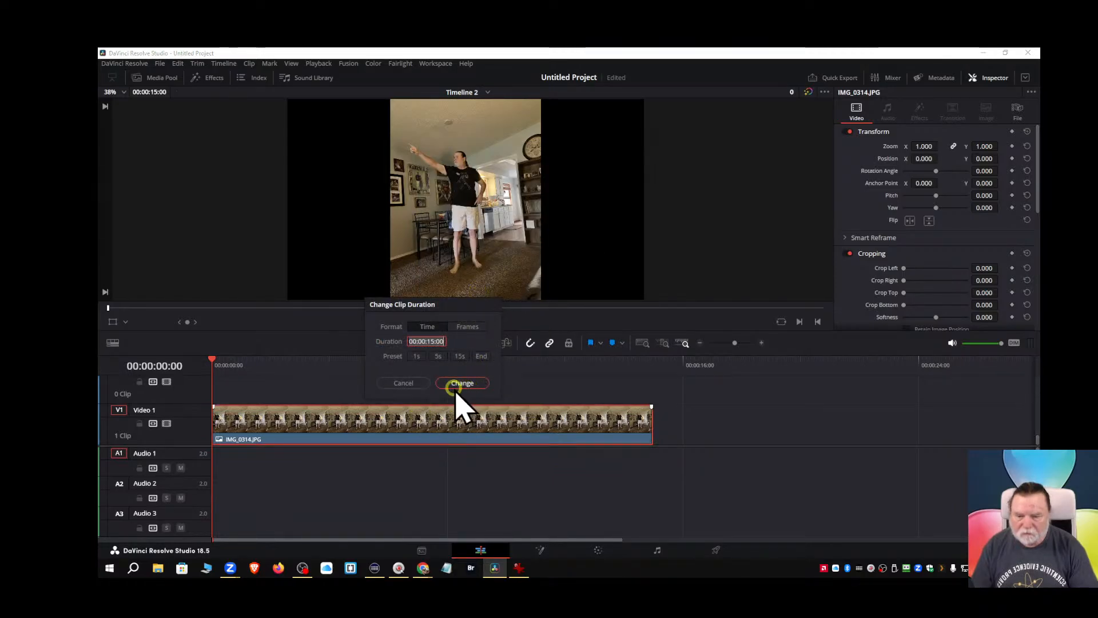
pyautogui.click(403, 383)
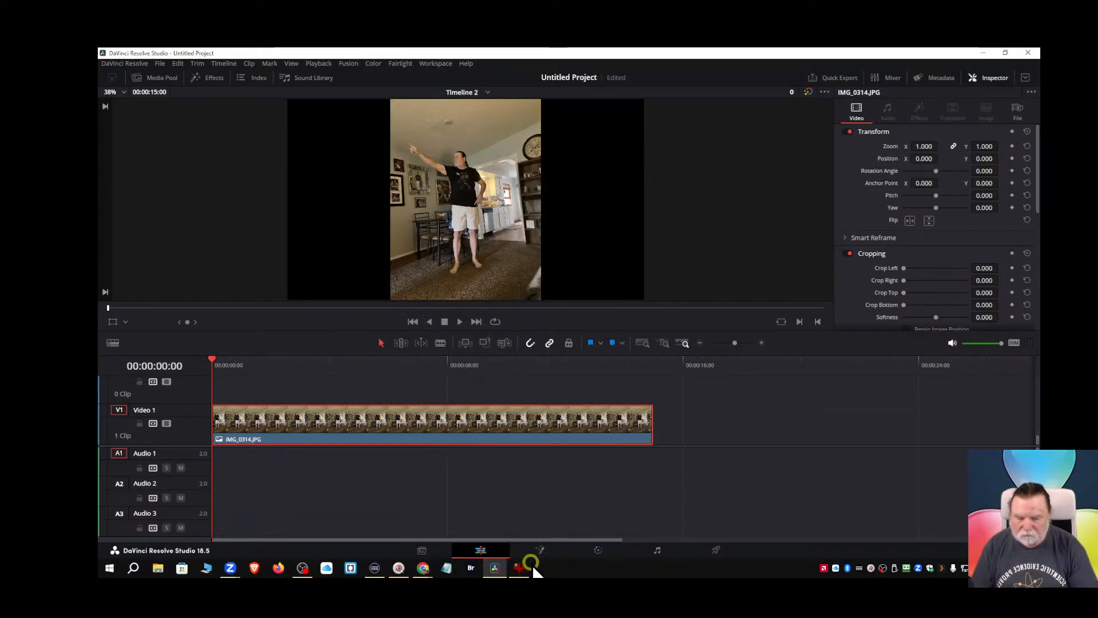
# Examine the photo clip's frame range on the Fusion page up to its last frame and return to the Edit page.
pyautogui.click(539, 550)
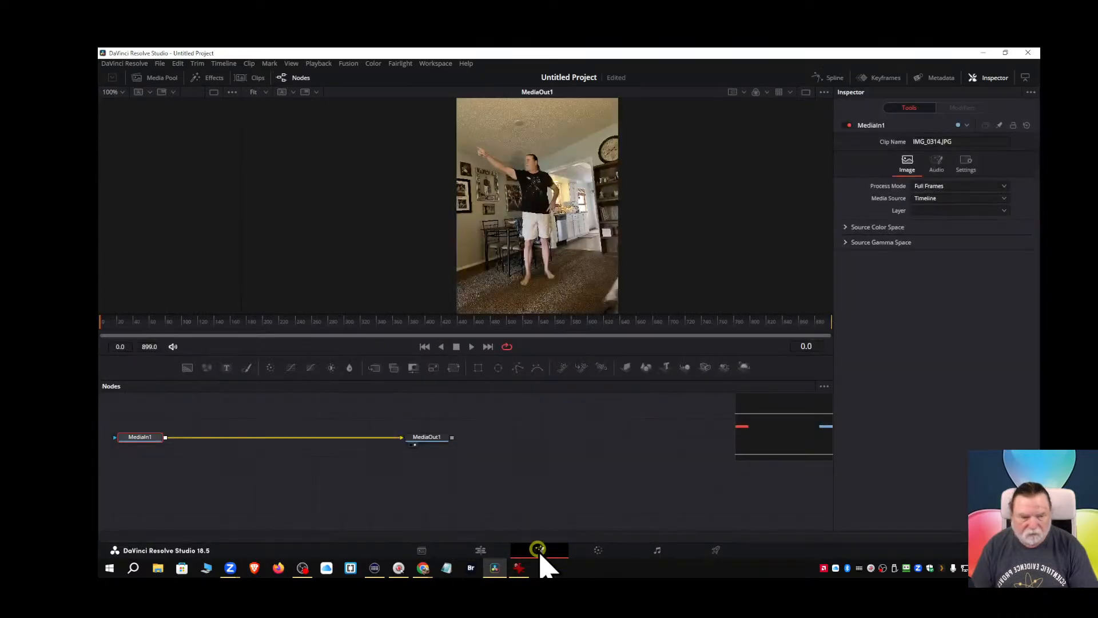
pyautogui.click(486, 346)
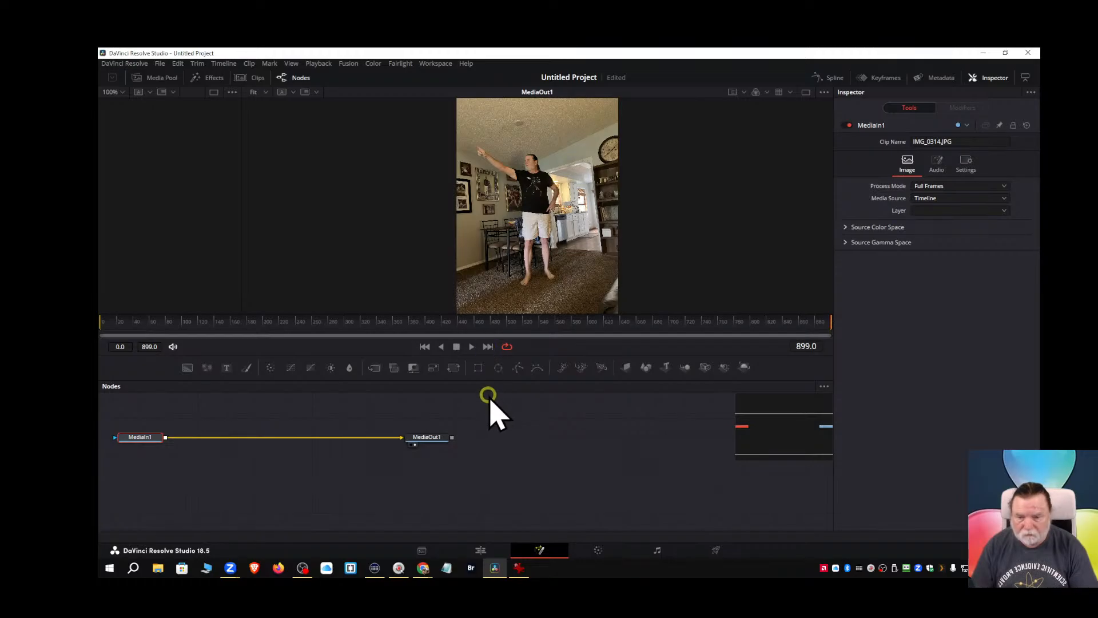
pyautogui.click(482, 550)
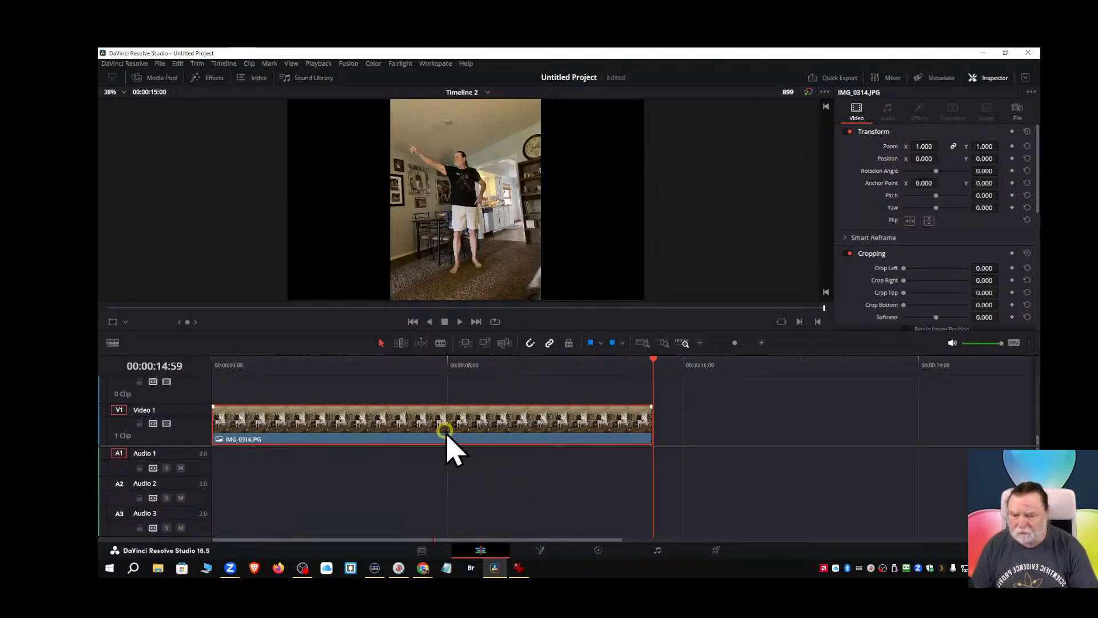
# Set the photo clip's duration to the 5s preset and view its frame range on the Fusion page.
pyautogui.rightClick(453, 419)
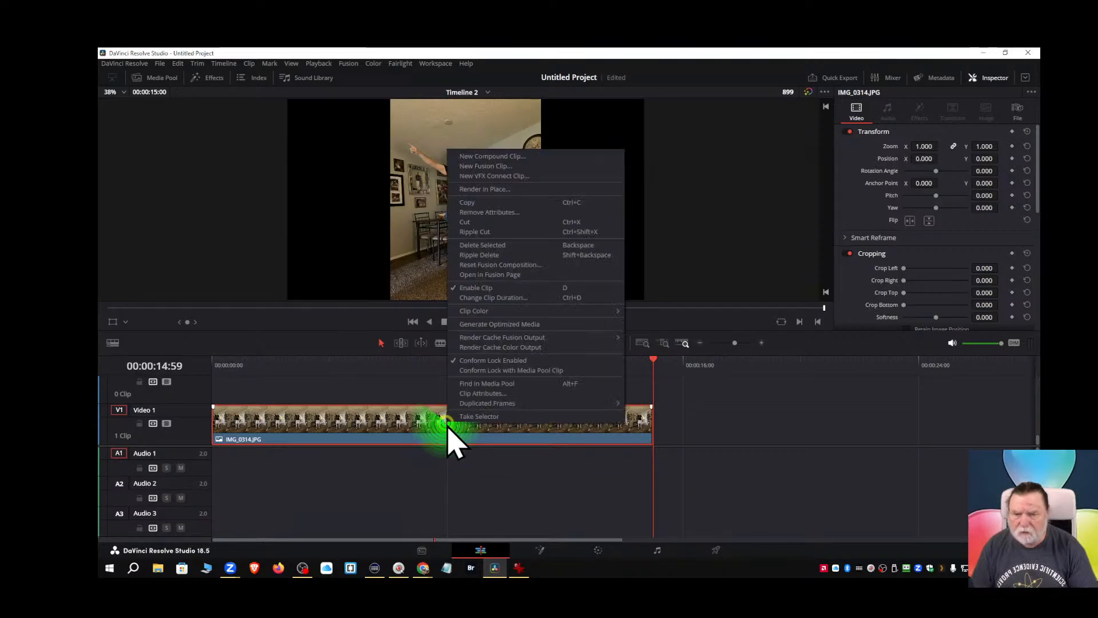
pyautogui.click(498, 297)
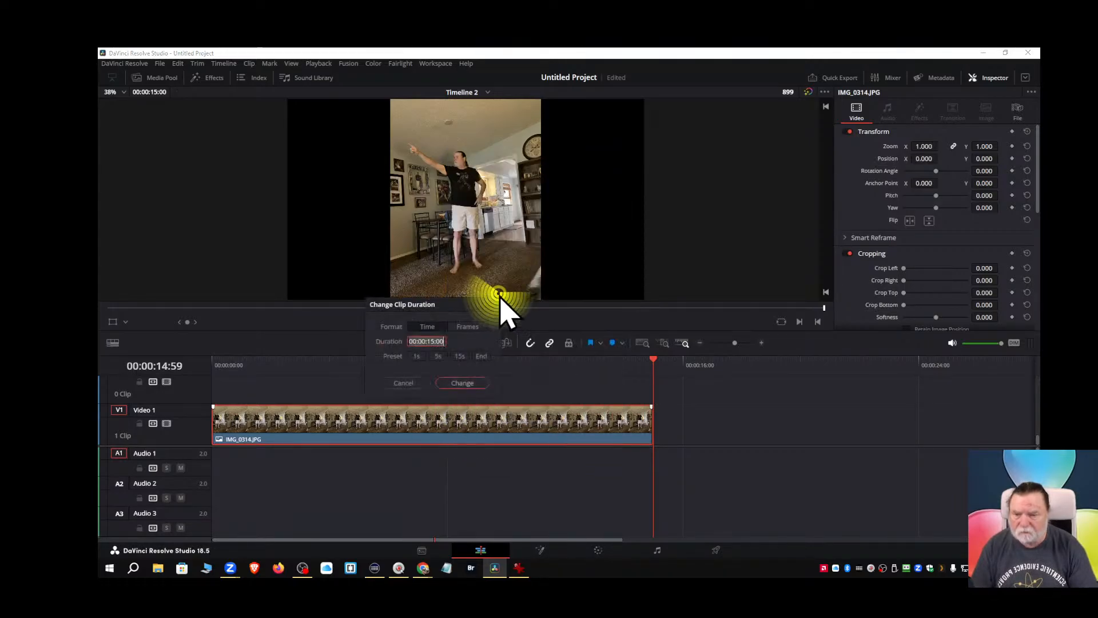
pyautogui.click(437, 356)
pyautogui.click(462, 382)
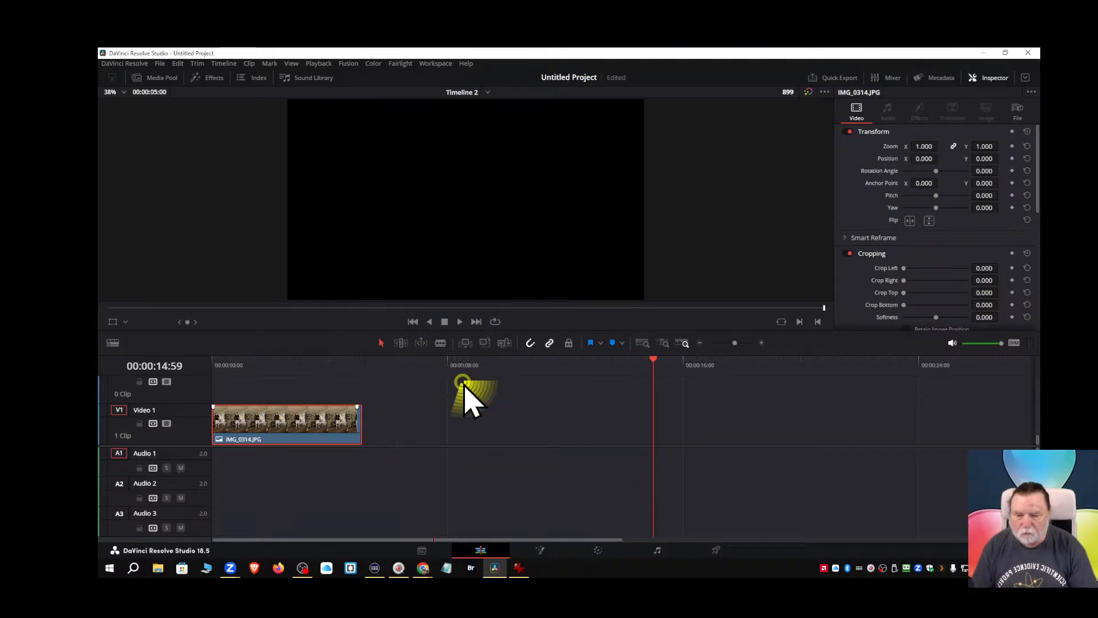
pyautogui.click(566, 569)
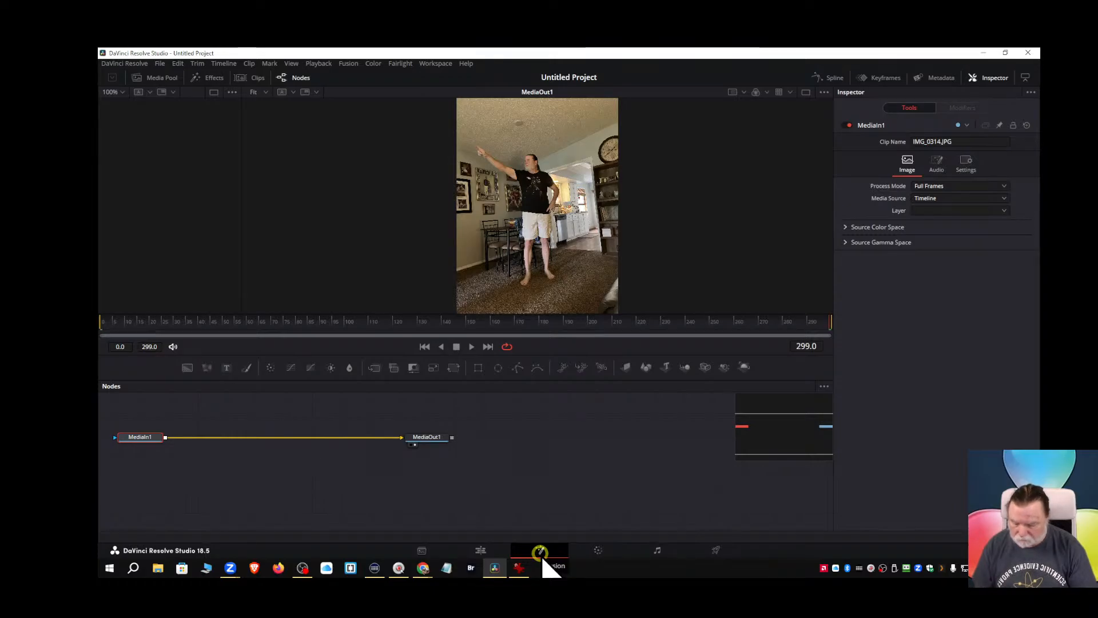
# Set the photo clip's duration in Timeline 2 to the 1s preset and view its frame range on the Fusion page.
pyautogui.click(480, 549)
pyautogui.rightClick(288, 420)
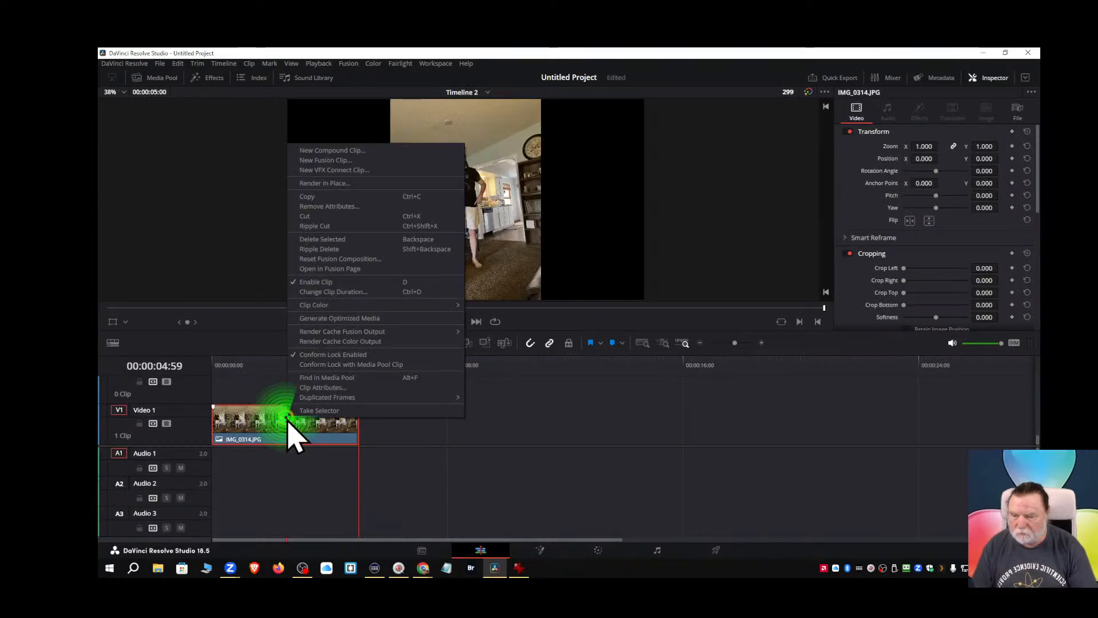
pyautogui.click(320, 319)
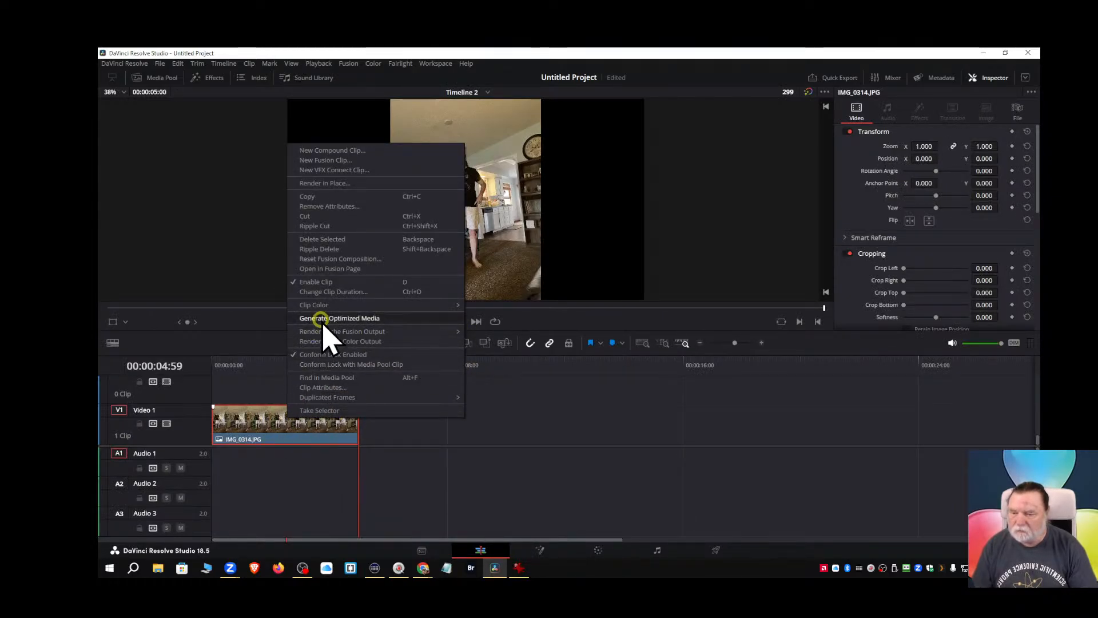
pyautogui.click(322, 292)
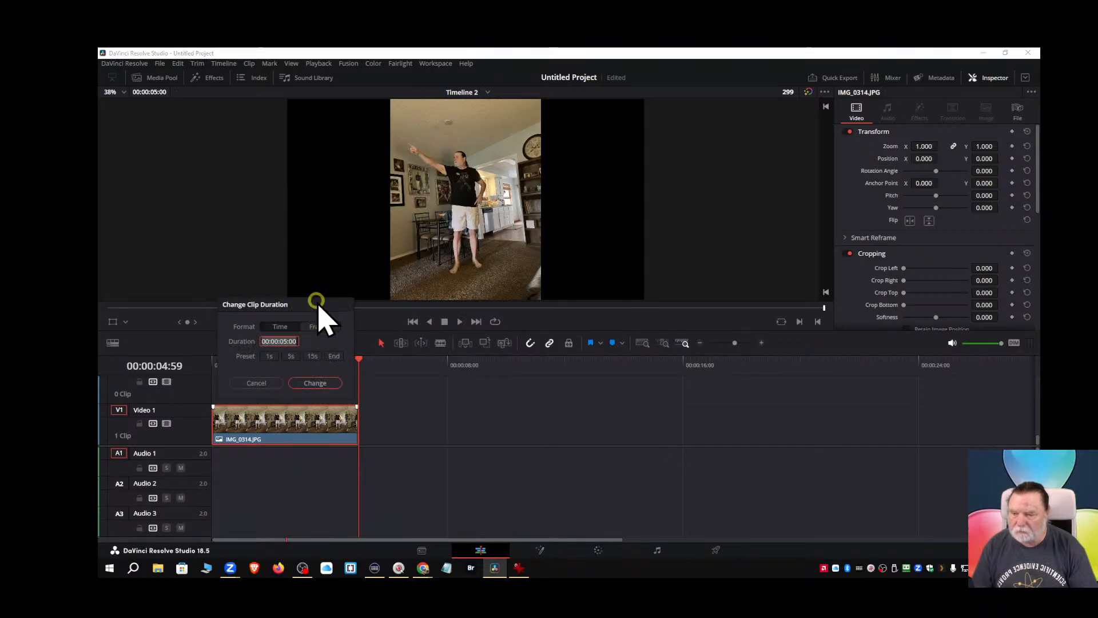
pyautogui.click(268, 356)
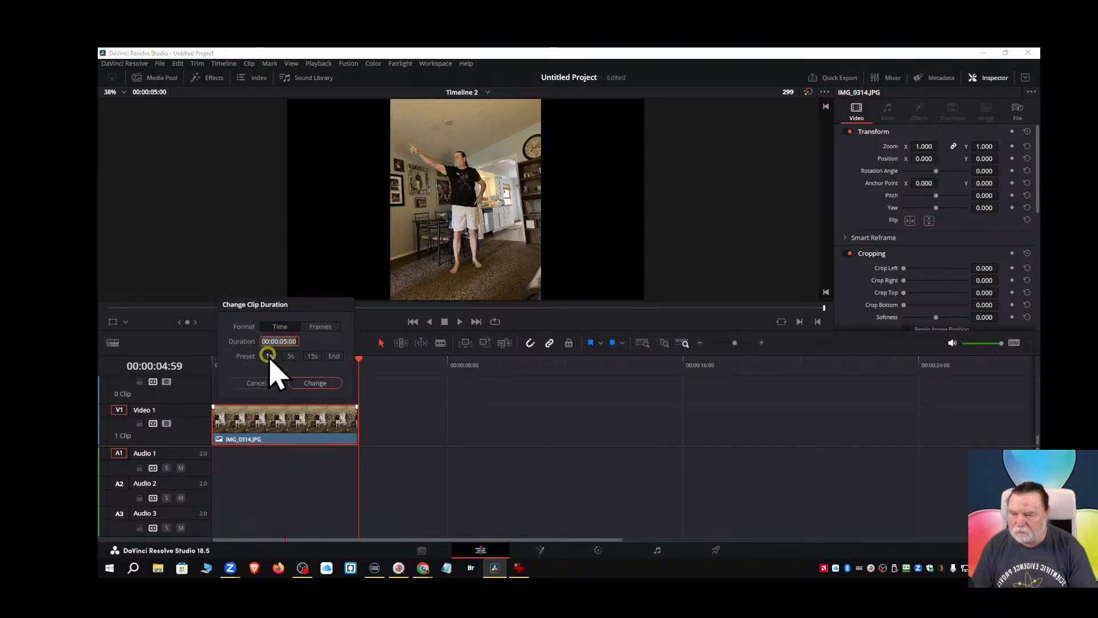
pyautogui.click(315, 383)
pyautogui.click(529, 550)
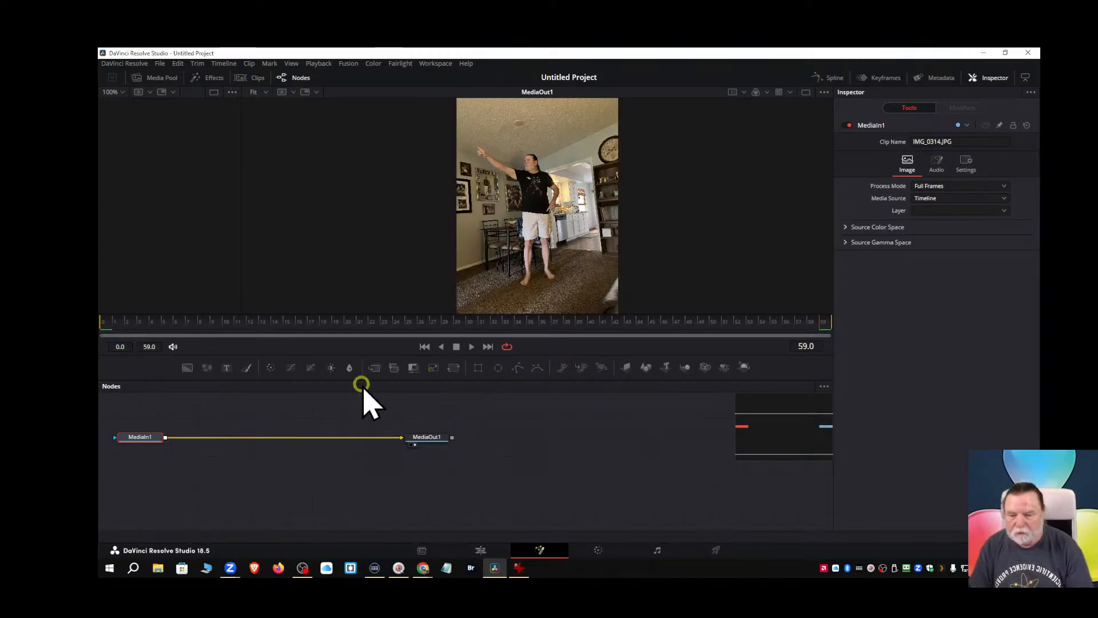
# Switch to Timeline 1 on the Edit page and examine its photo clip's Fusion frame range up to the last frame.
pyautogui.click(483, 550)
pyautogui.click(488, 92)
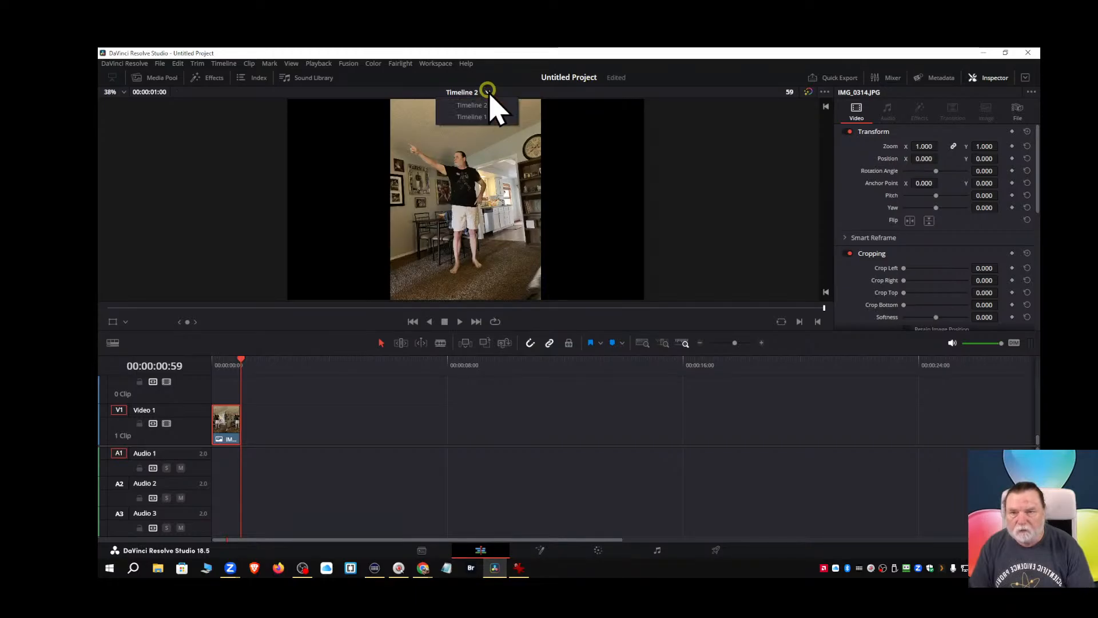
pyautogui.click(474, 116)
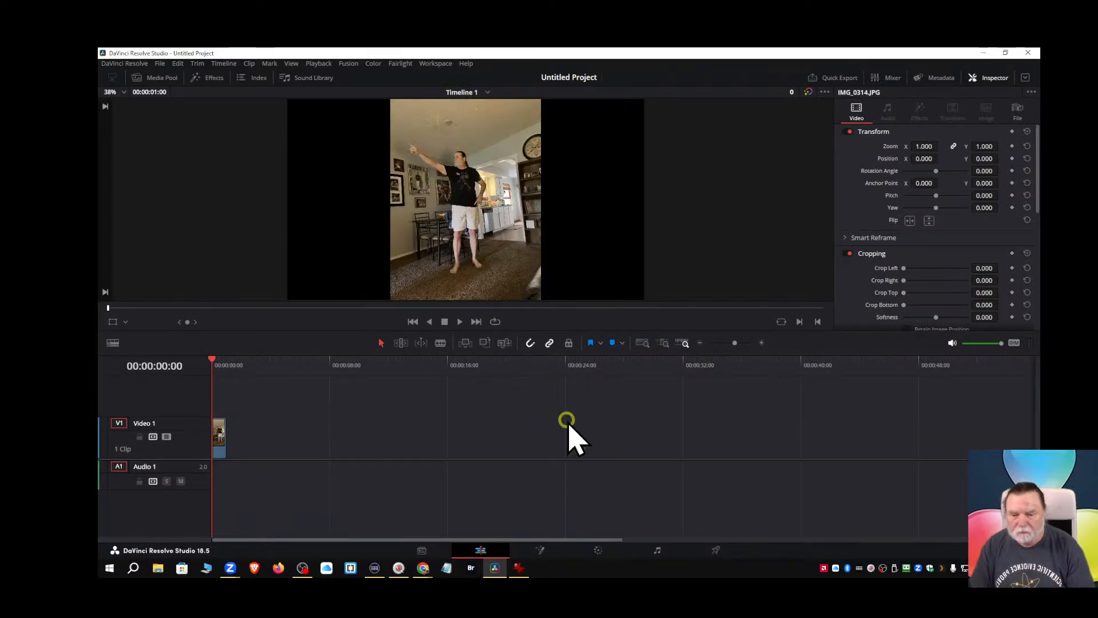
pyautogui.click(539, 549)
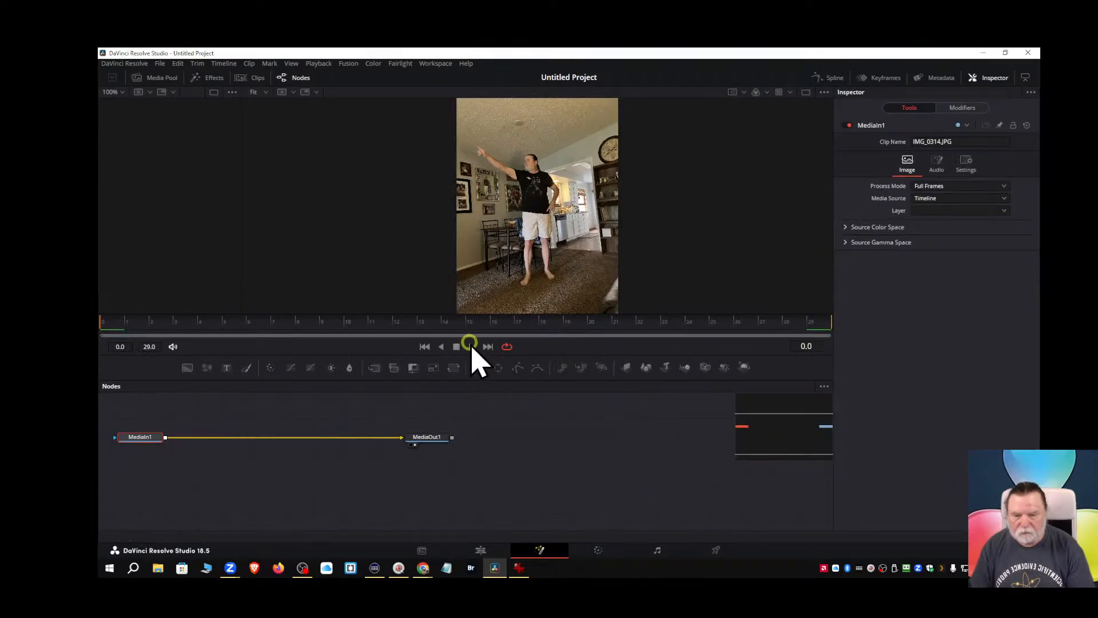
pyautogui.click(488, 346)
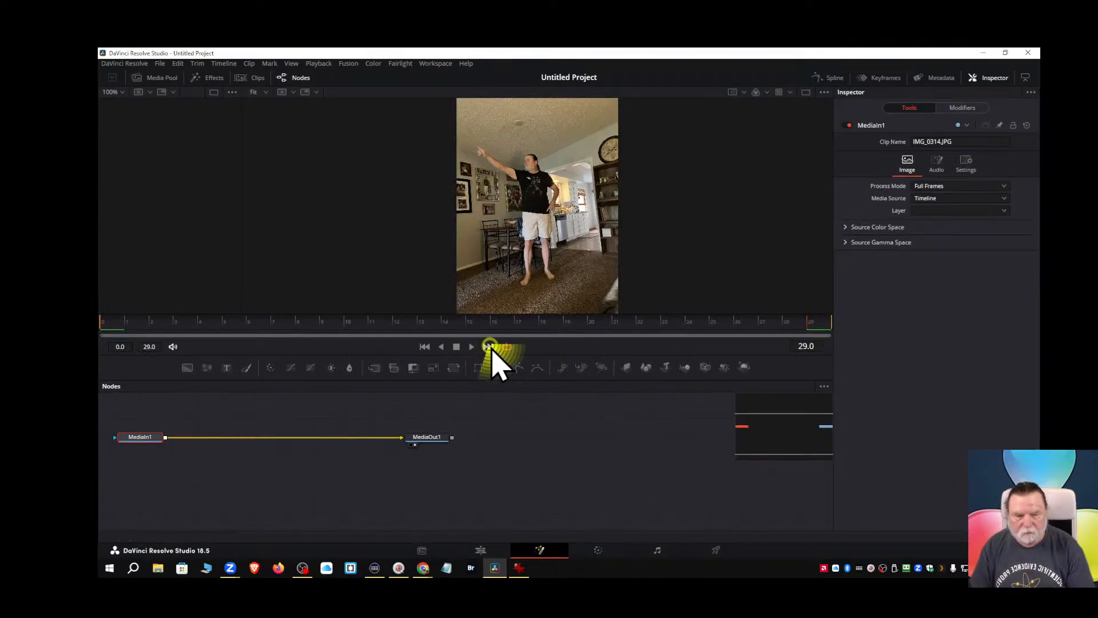
pyautogui.click(829, 321)
pyautogui.click(828, 320)
pyautogui.click(792, 330)
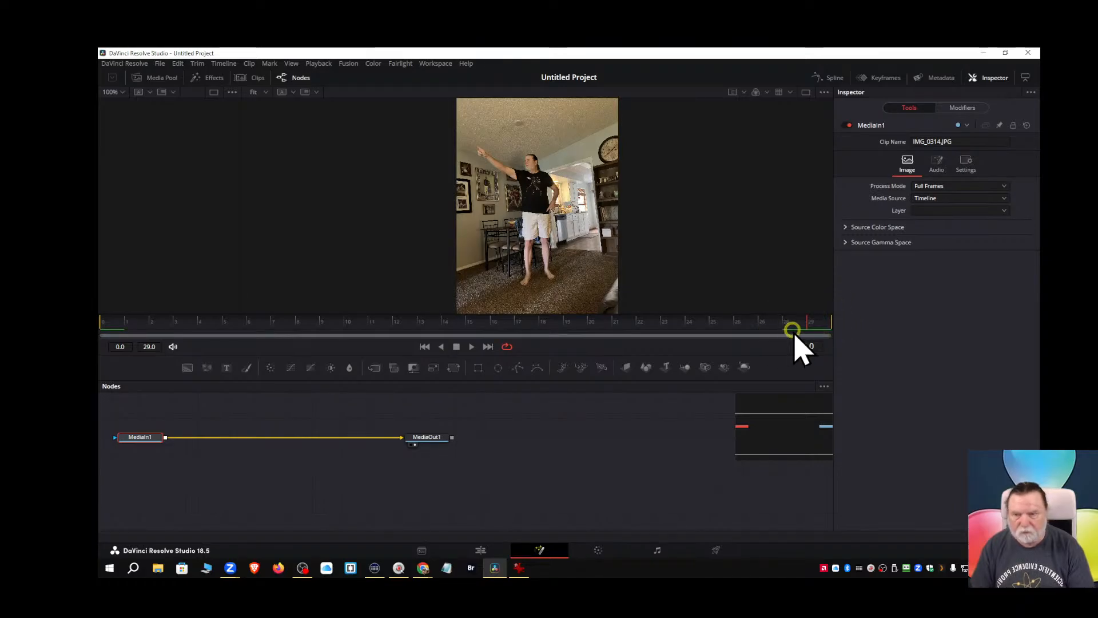
# Return to the Edit page, switch back to Timeline 2 and view its photo clip's frame range in Fusion.
pyautogui.click(478, 549)
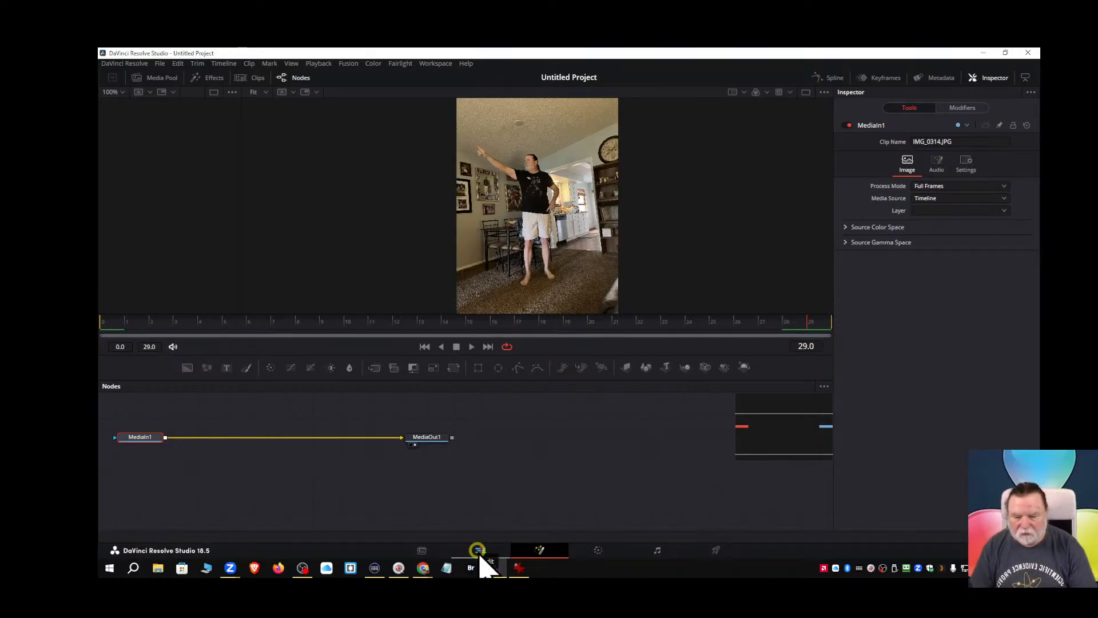
pyautogui.click(478, 550)
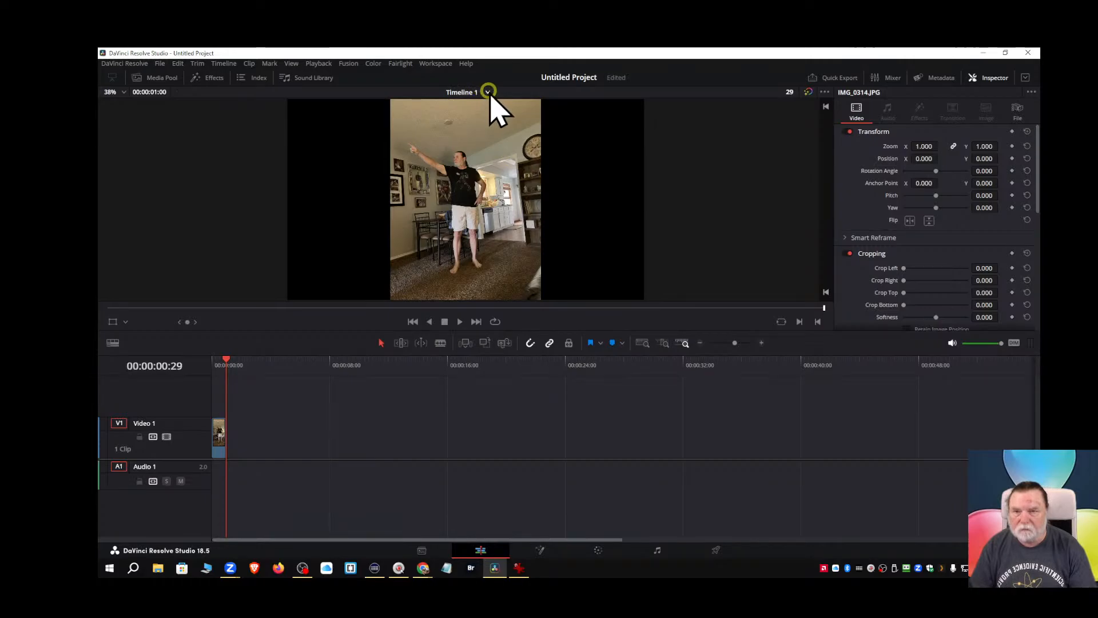
pyautogui.click(488, 92)
pyautogui.click(480, 116)
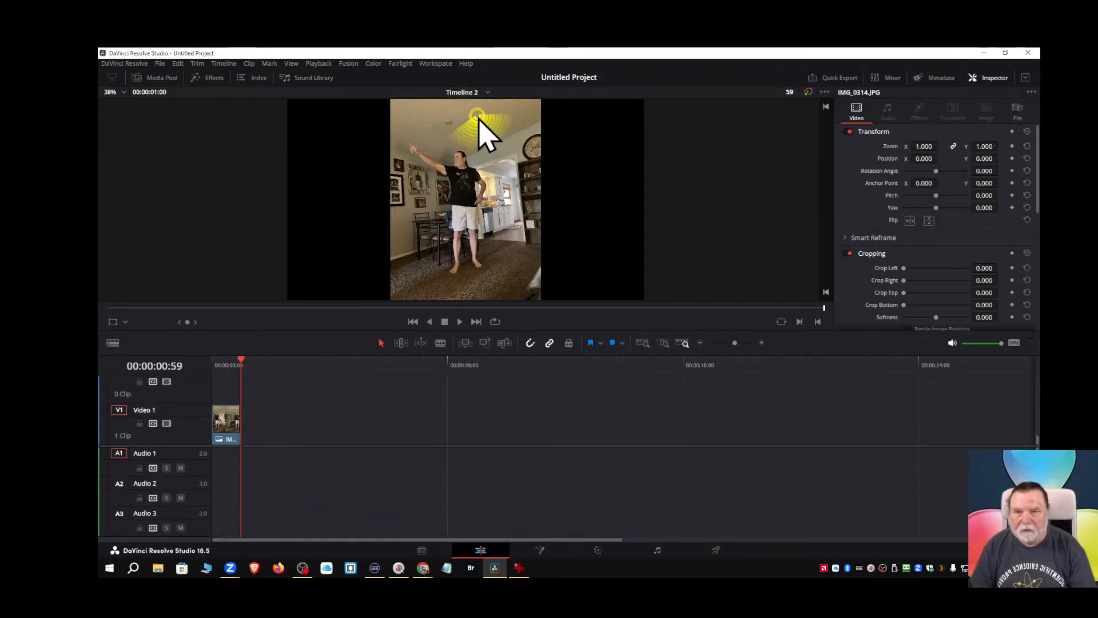
pyautogui.click(537, 552)
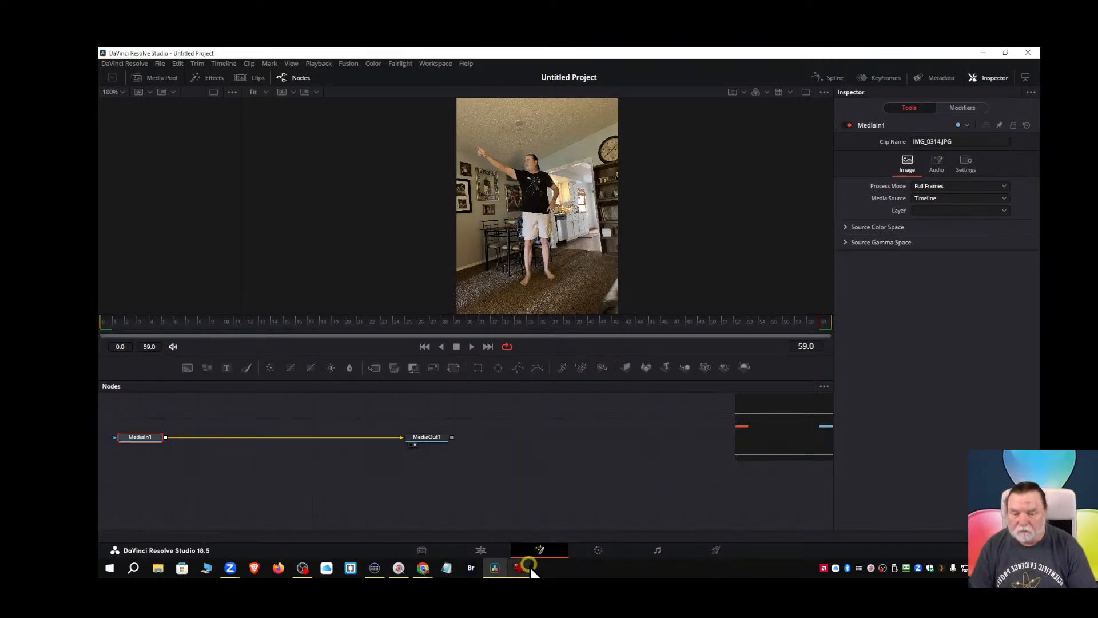
# Change the photo clip's duration in Timeline 2 to the 5s preset and check its frame range in Fusion.
pyautogui.click(480, 550)
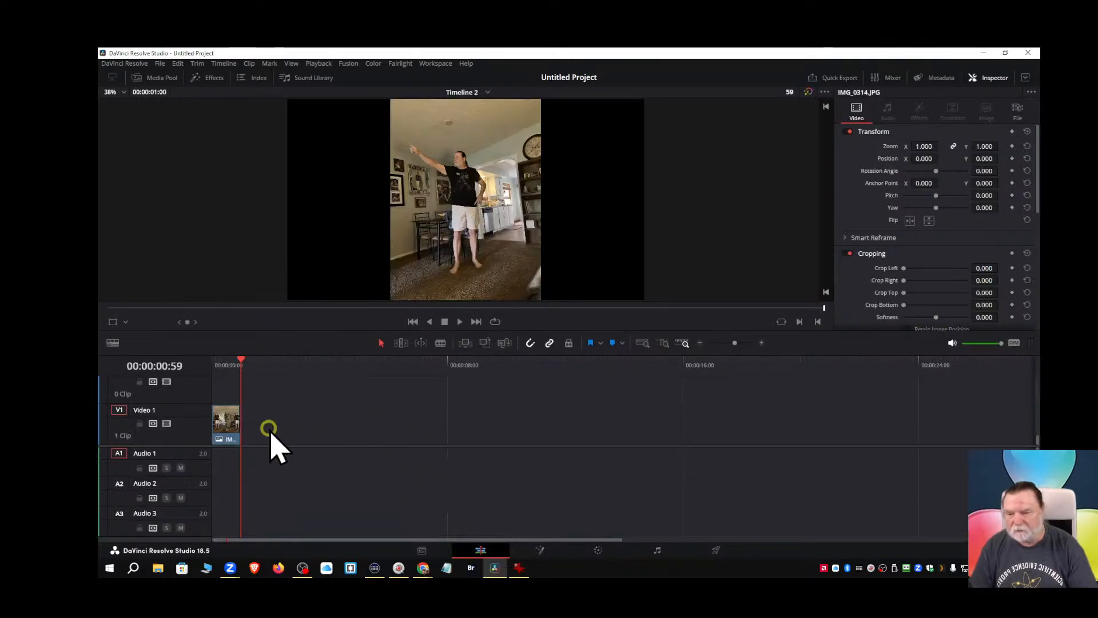
pyautogui.rightClick(226, 425)
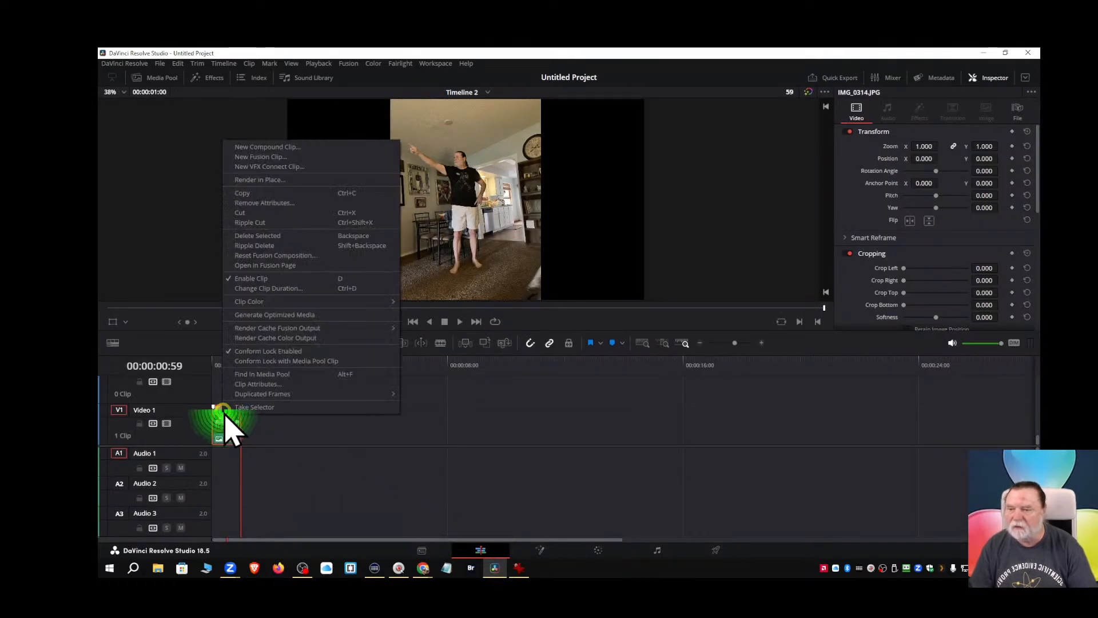
pyautogui.click(276, 291)
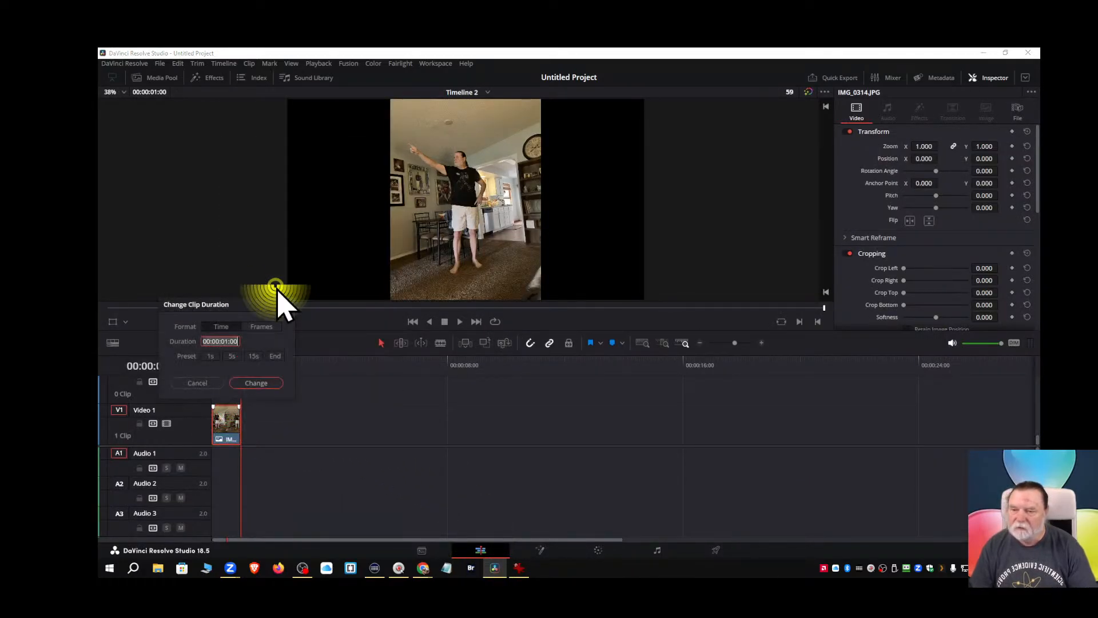
pyautogui.click(232, 357)
pyautogui.click(261, 383)
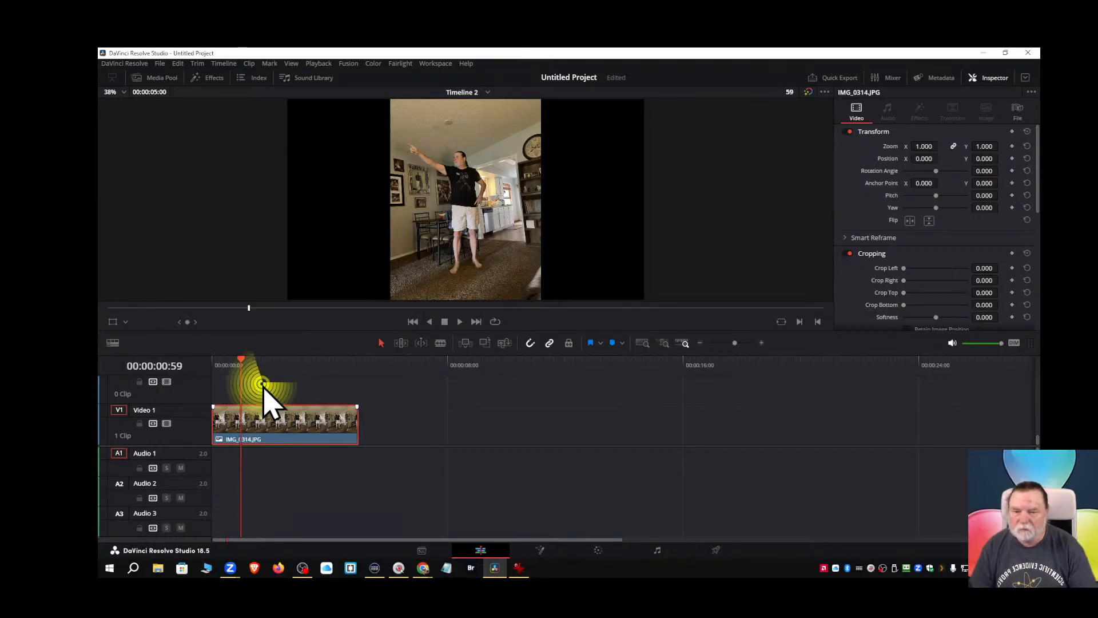
pyautogui.click(544, 550)
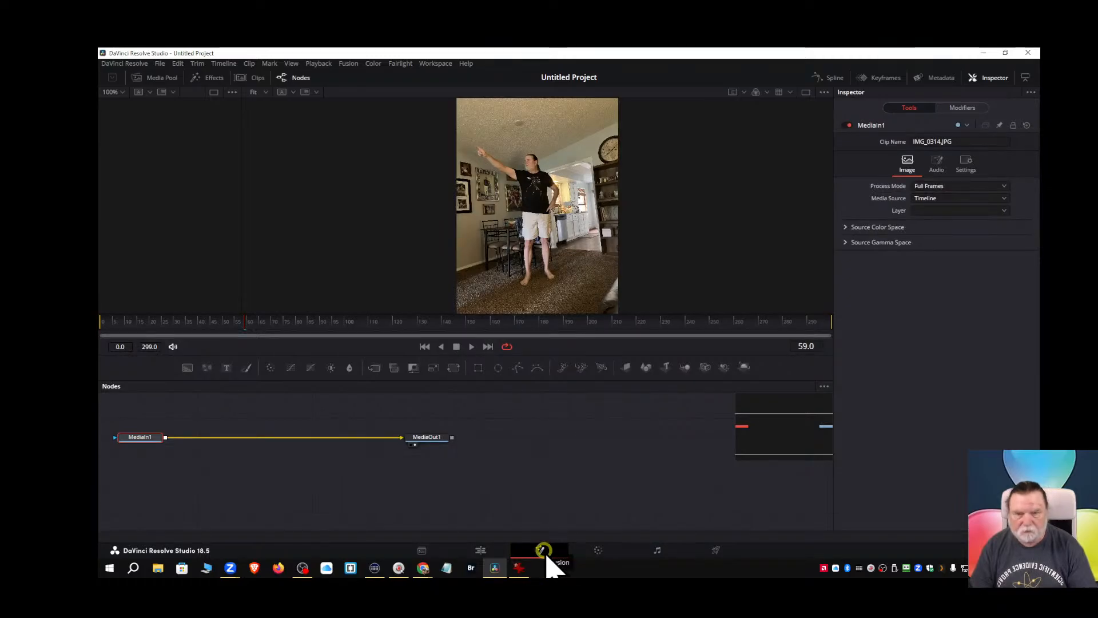
# Return to the Edit page and reapply the 5s duration preset to the photo clip in Timeline 2.
pyautogui.click(481, 551)
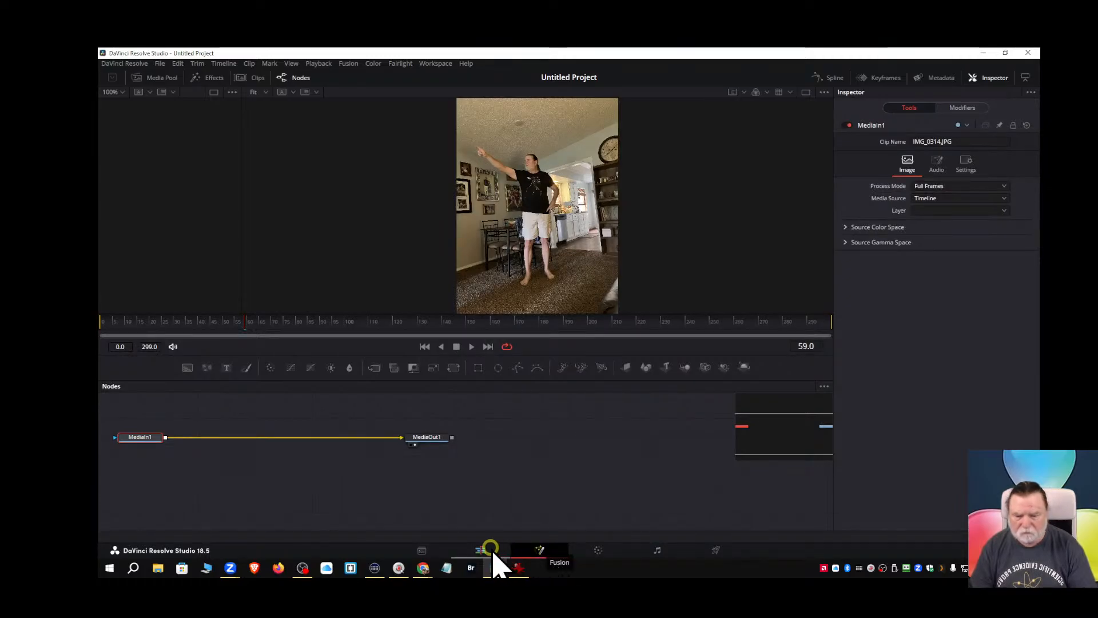
pyautogui.click(311, 438)
pyautogui.rightClick(310, 428)
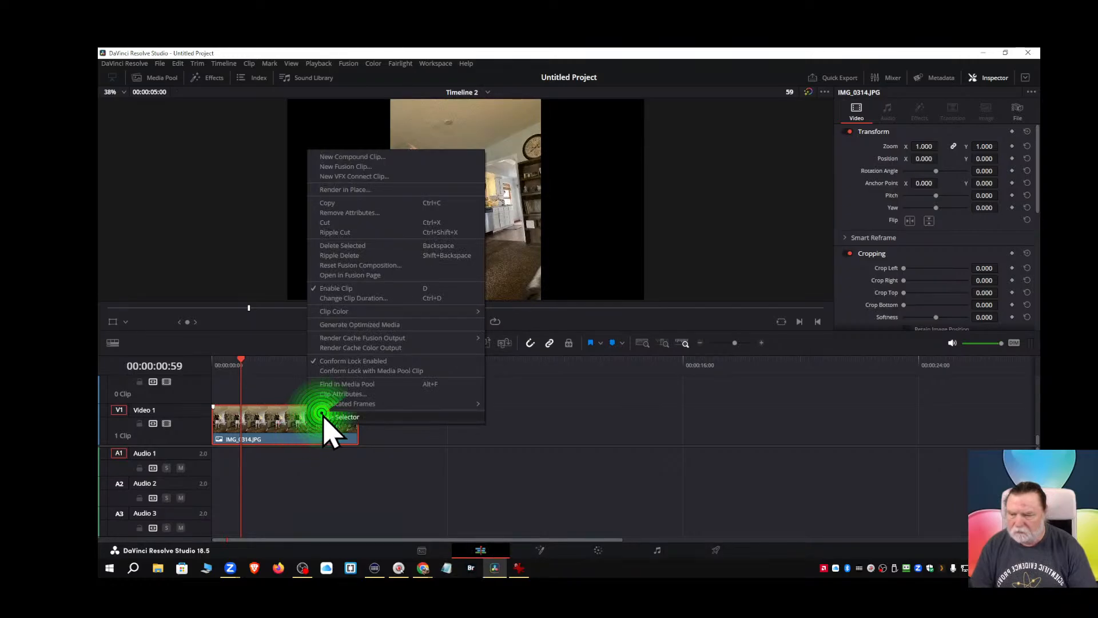
pyautogui.click(353, 297)
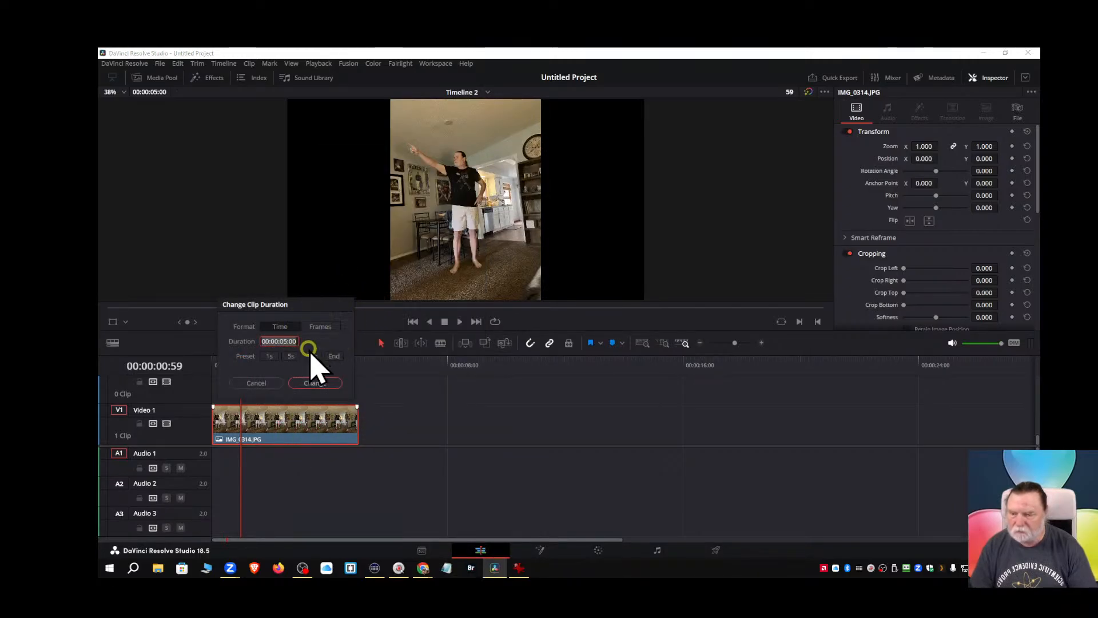
pyautogui.click(290, 356)
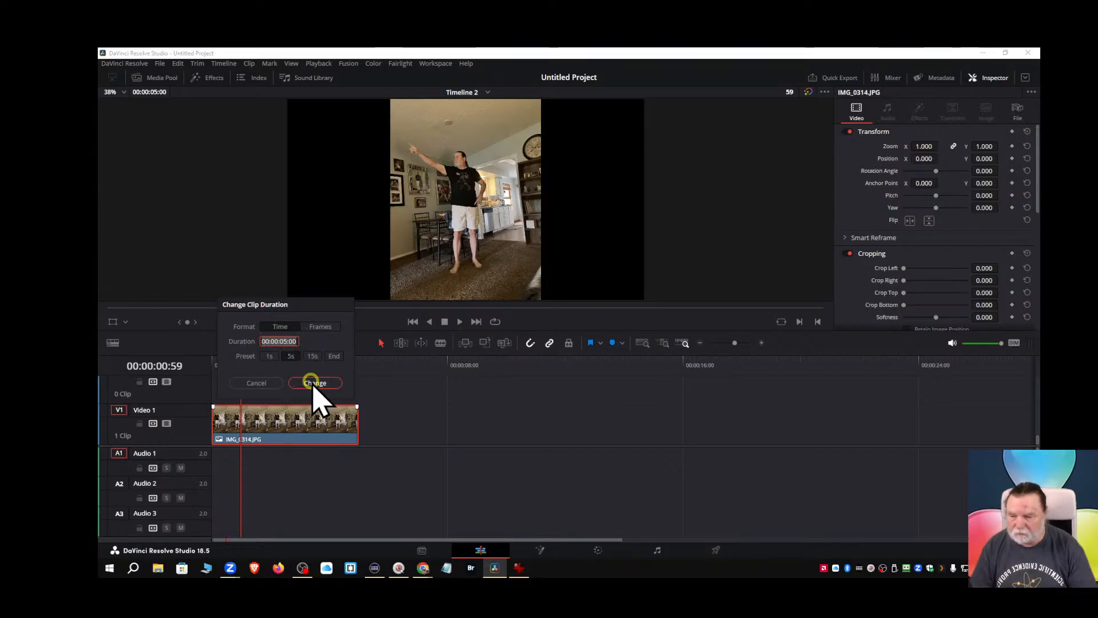
pyautogui.click(315, 383)
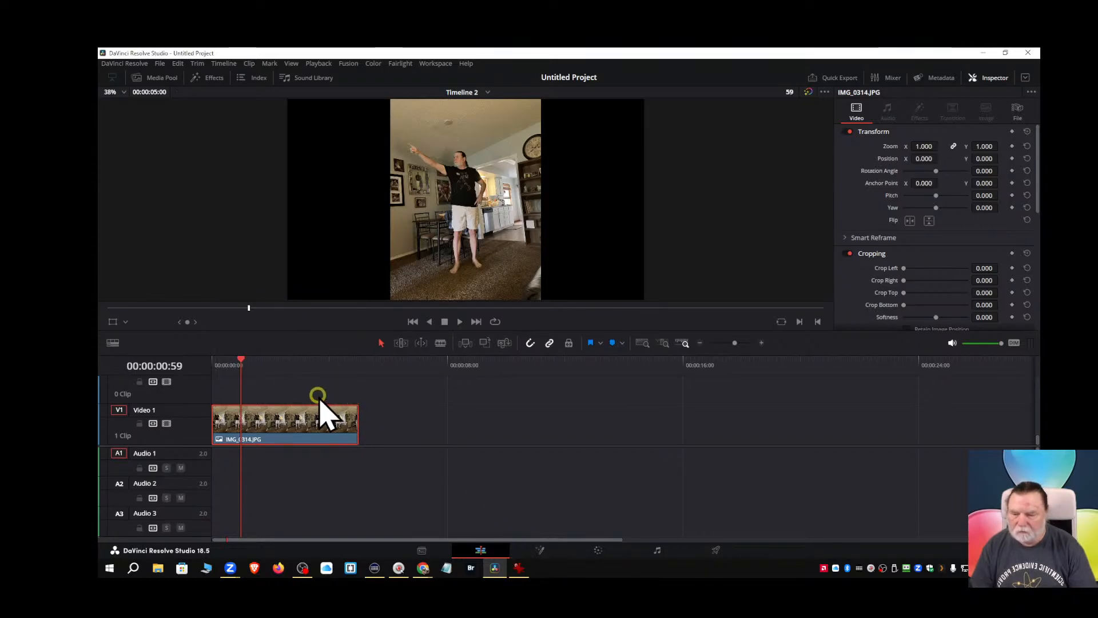
# Move the playhead to the timeline's start and inspect the photo clip's Fusion frame range through to its last frame.
pyautogui.moveTo(241, 359); pyautogui.dragTo(212, 359)
pyautogui.click(537, 549)
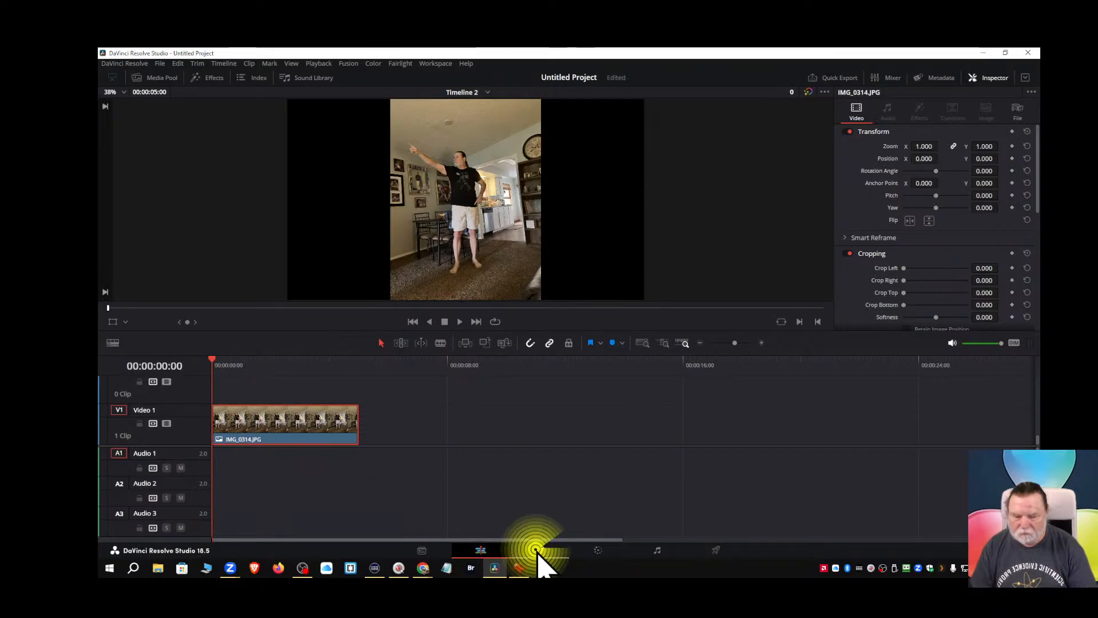
pyautogui.click(581, 553)
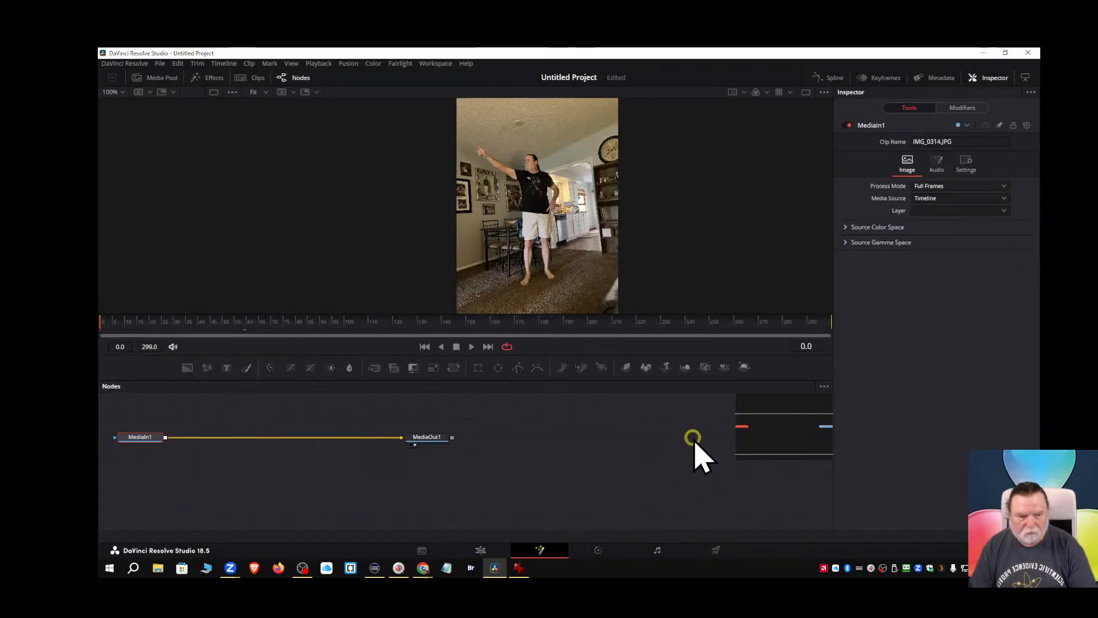
pyautogui.click(486, 346)
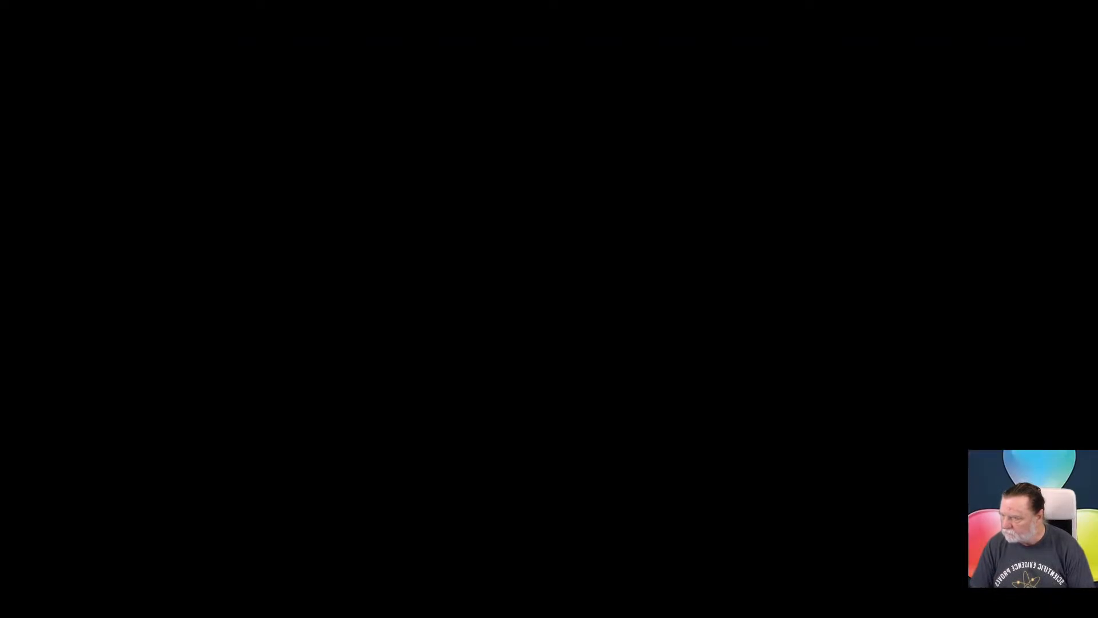
# Switch to OBS and set the Display Capture 4 source's display to HP 21kd: 1920x1080 @ 1920,0.
pyautogui.click(376, 373)
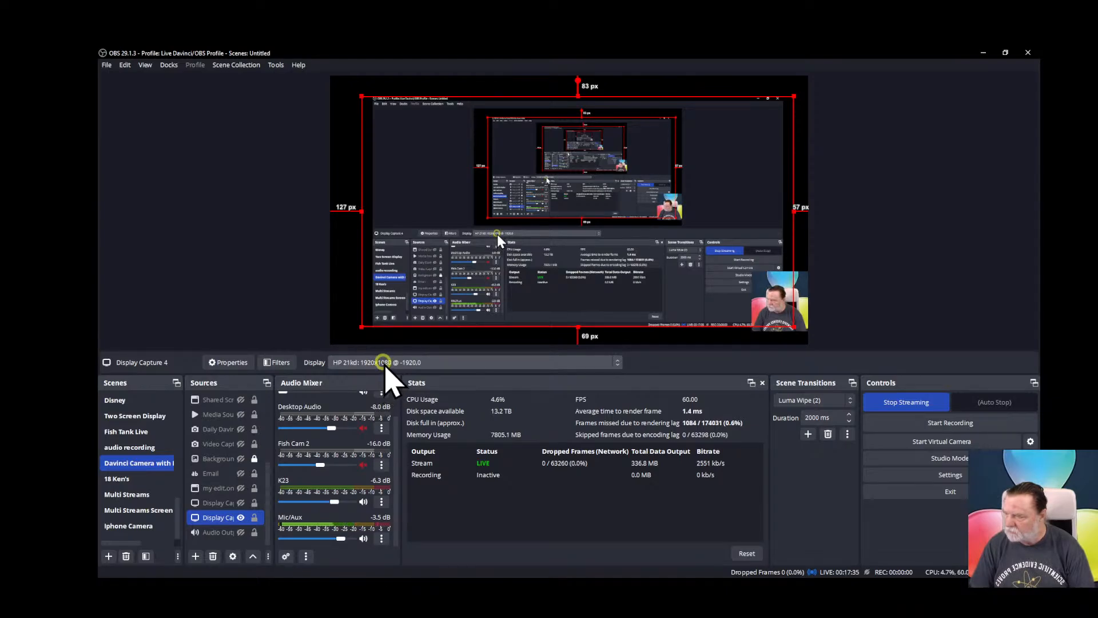
pyautogui.click(382, 362)
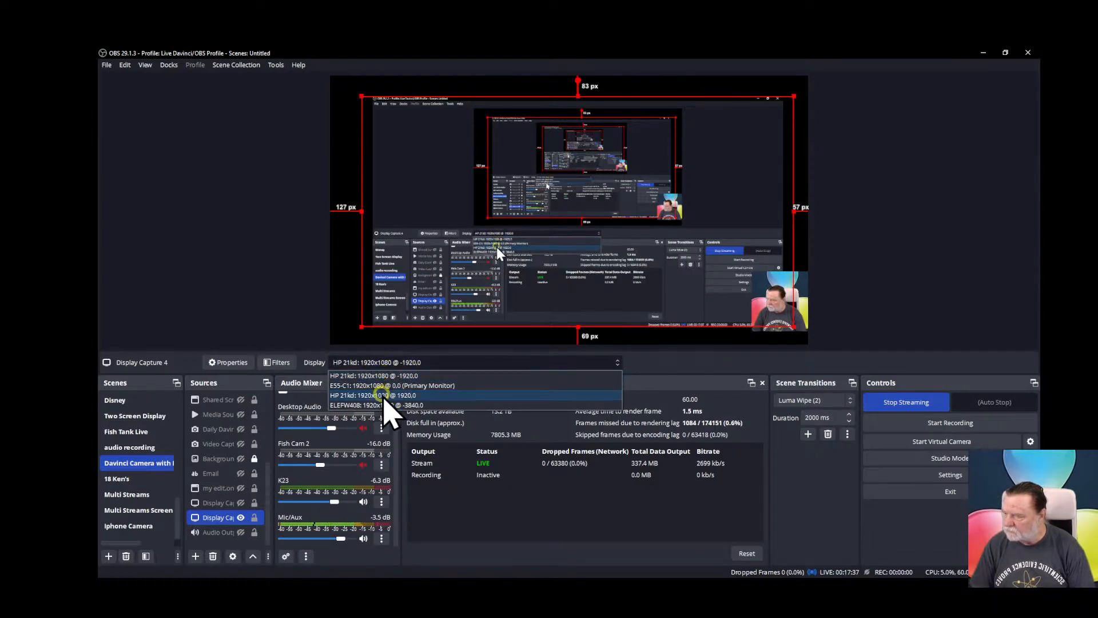
pyautogui.click(385, 395)
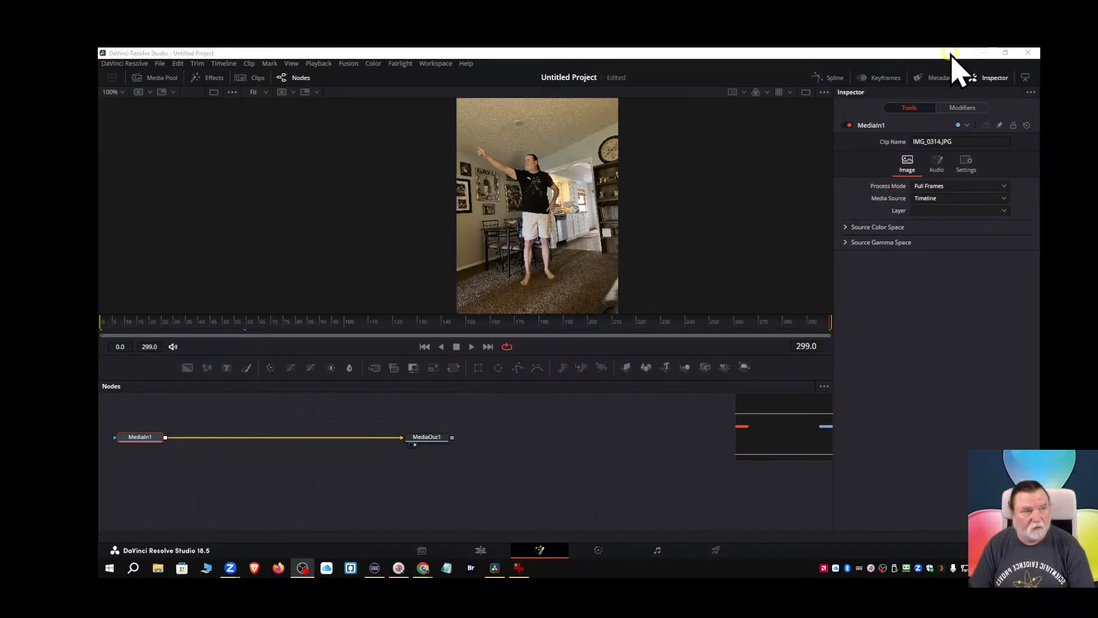
# Restore the DaVinci Resolve window to a smaller size, shift it aside and bring the Zoom Meeting window to the front.
pyautogui.moveTo(951, 54); pyautogui.dragTo(888, 99)
pyautogui.moveTo(995, 197); pyautogui.dragTo(470, 194)
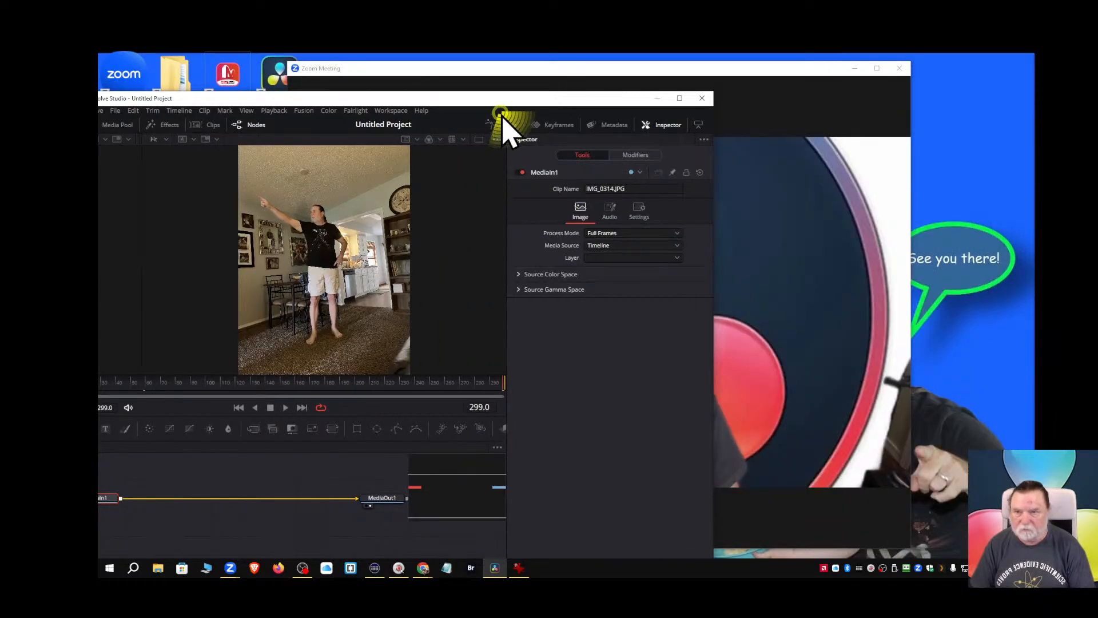
pyautogui.click(525, 68)
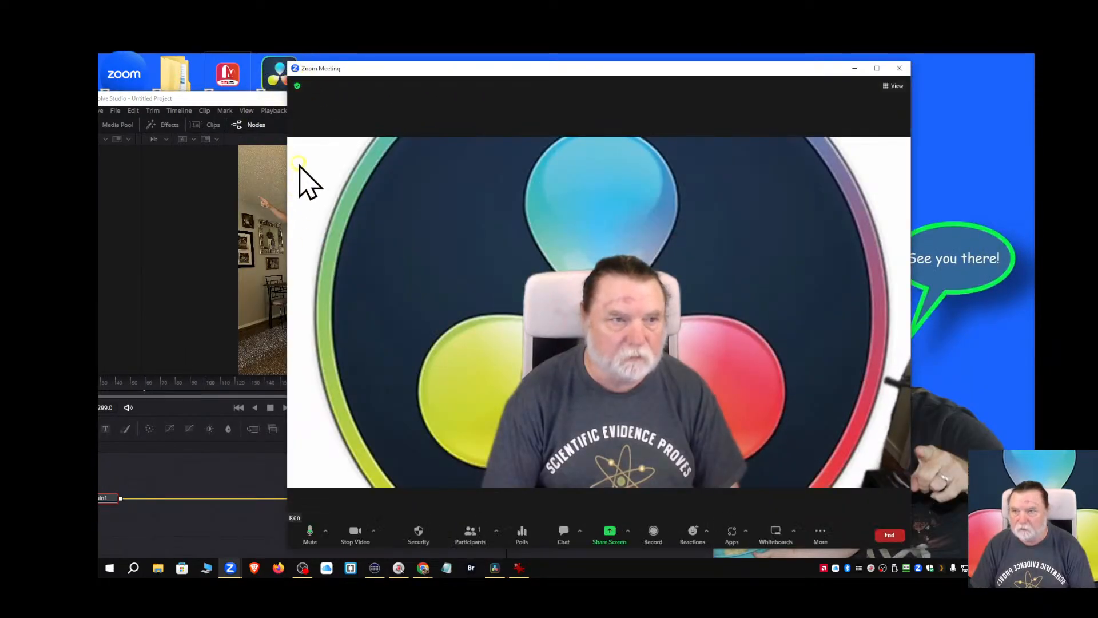
# Shrink the Zoom Meeting window and place it beside the DaVinci Resolve window so the two do not overlap.
pyautogui.moveTo(416, 67); pyautogui.dragTo(416, 241)
pyautogui.moveTo(286, 302); pyautogui.dragTo(524, 319)
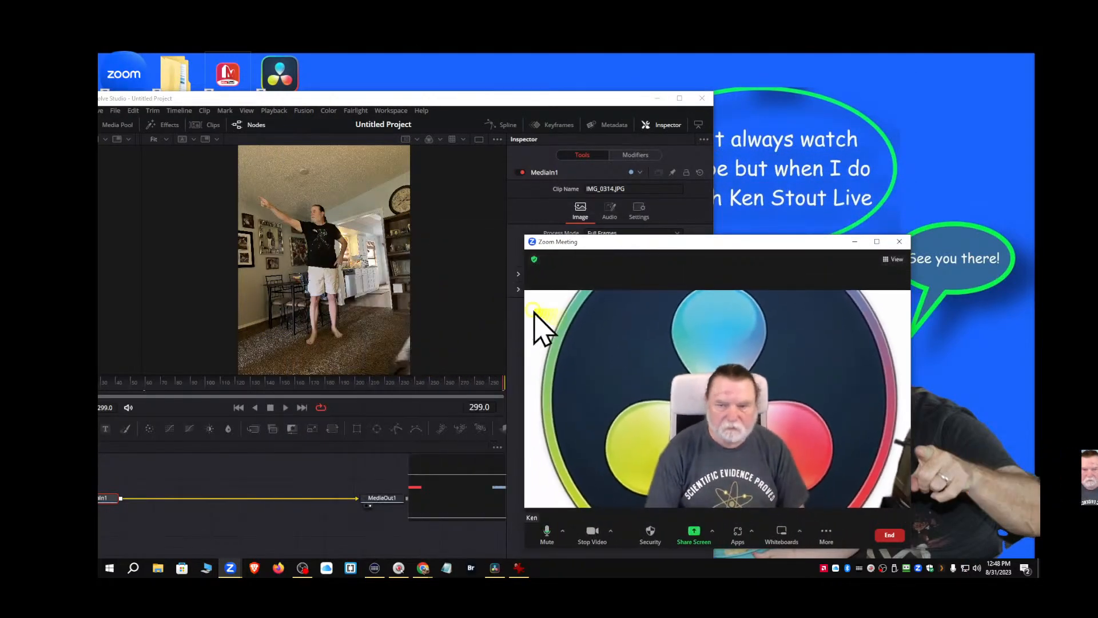
pyautogui.moveTo(734, 250); pyautogui.dragTo(769, 150)
pyautogui.moveTo(944, 221); pyautogui.dragTo(799, 230)
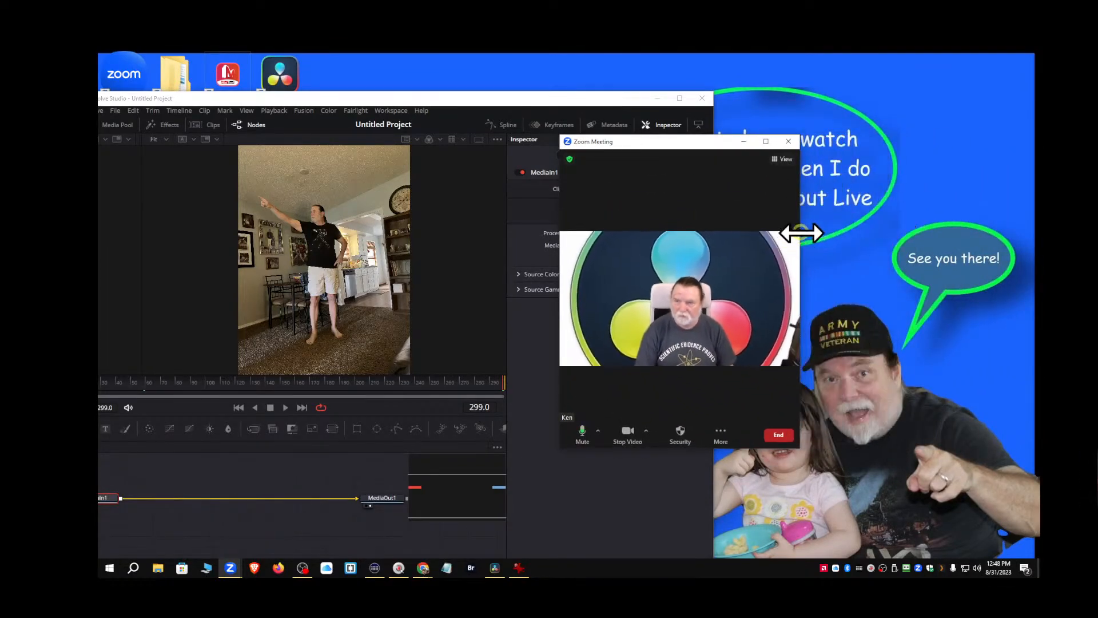
pyautogui.moveTo(699, 146); pyautogui.dragTo(912, 121)
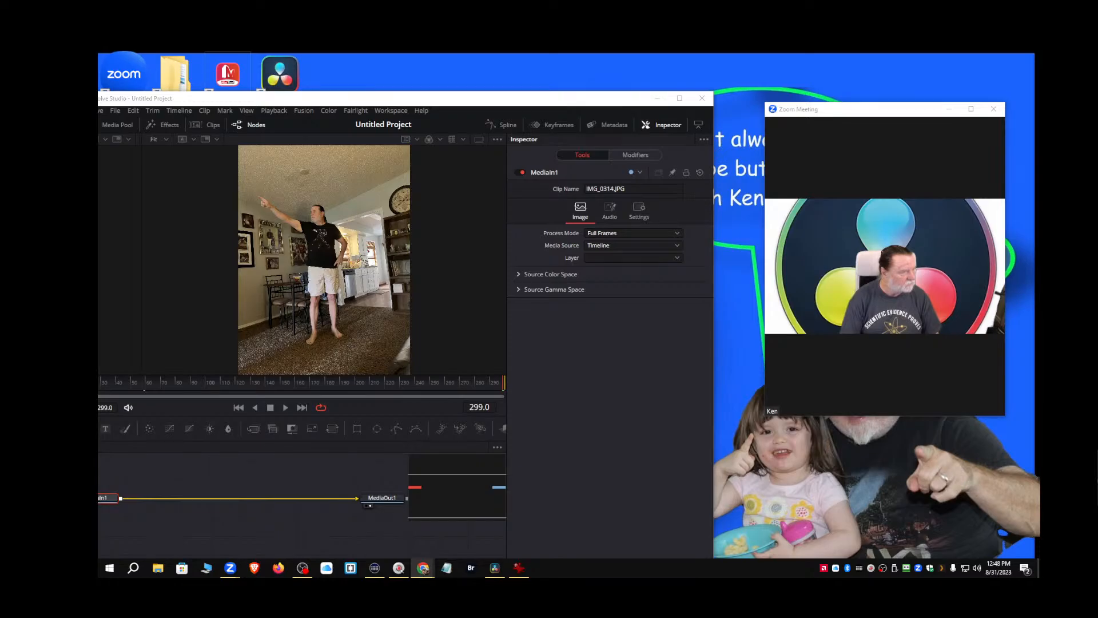
# Place the YouTube live chat window beside the Zoom Meeting window and extend both windows down toward the taskbar.
pyautogui.moveTo(98, 104); pyautogui.dragTo(610, 113)
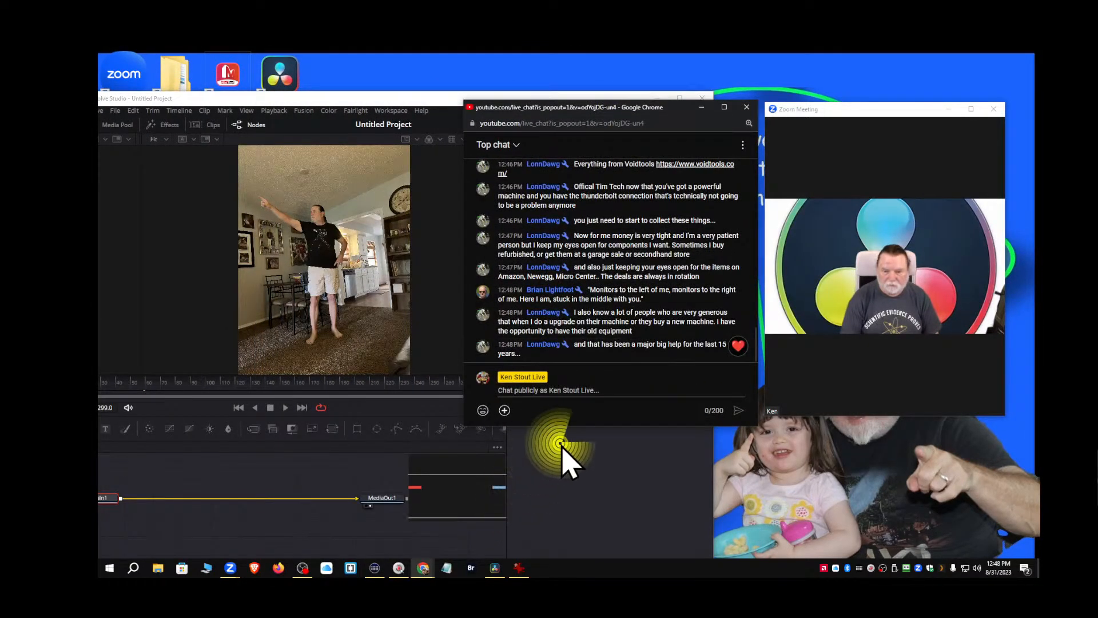
pyautogui.moveTo(599, 426); pyautogui.dragTo(597, 538)
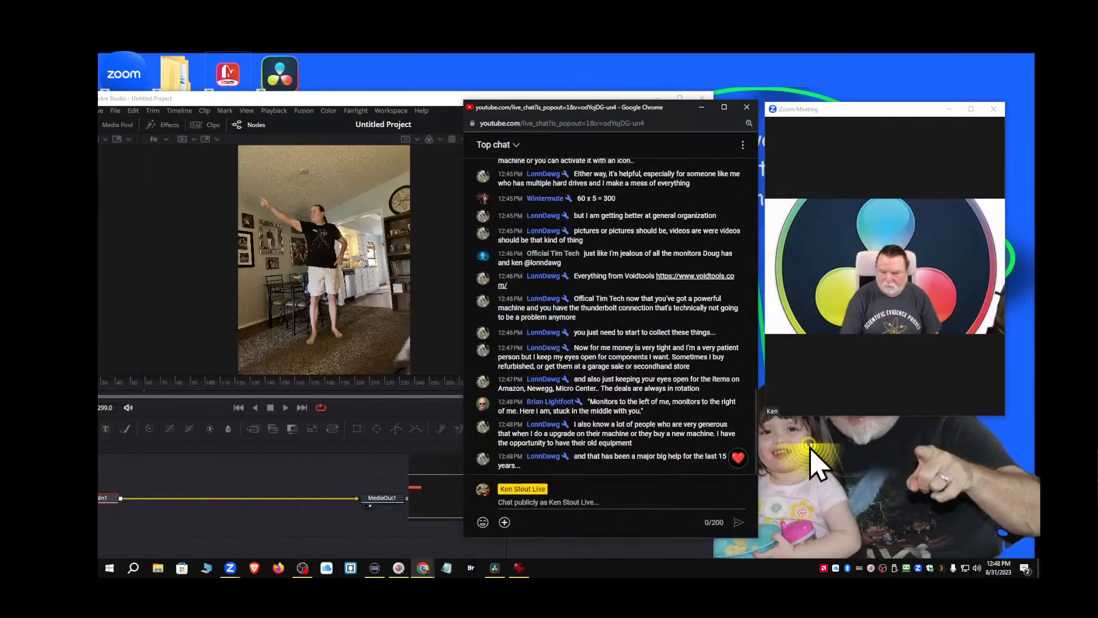
pyautogui.moveTo(813, 429)
pyautogui.moveTo(804, 417); pyautogui.dragTo(804, 537)
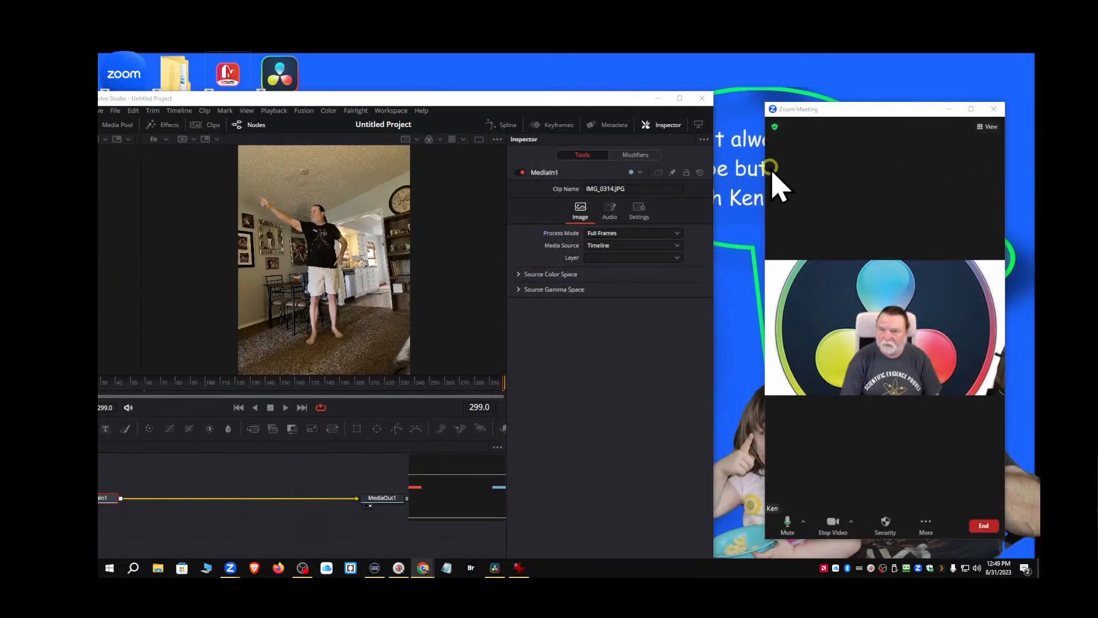
# Widen the Zoom Meeting window across the DaVinci Resolve window, and bring Resolve to the front maximized.
pyautogui.moveTo(765, 169); pyautogui.dragTo(193, 175)
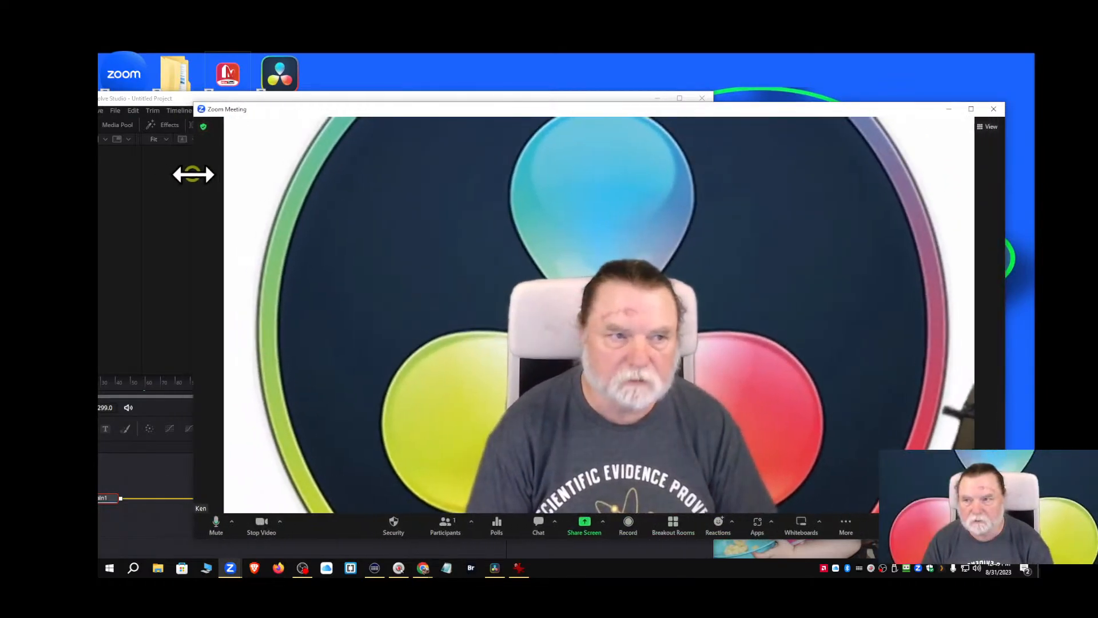
pyautogui.click(522, 99)
pyautogui.moveTo(523, 98); pyautogui.dragTo(704, 82)
pyautogui.click(860, 82)
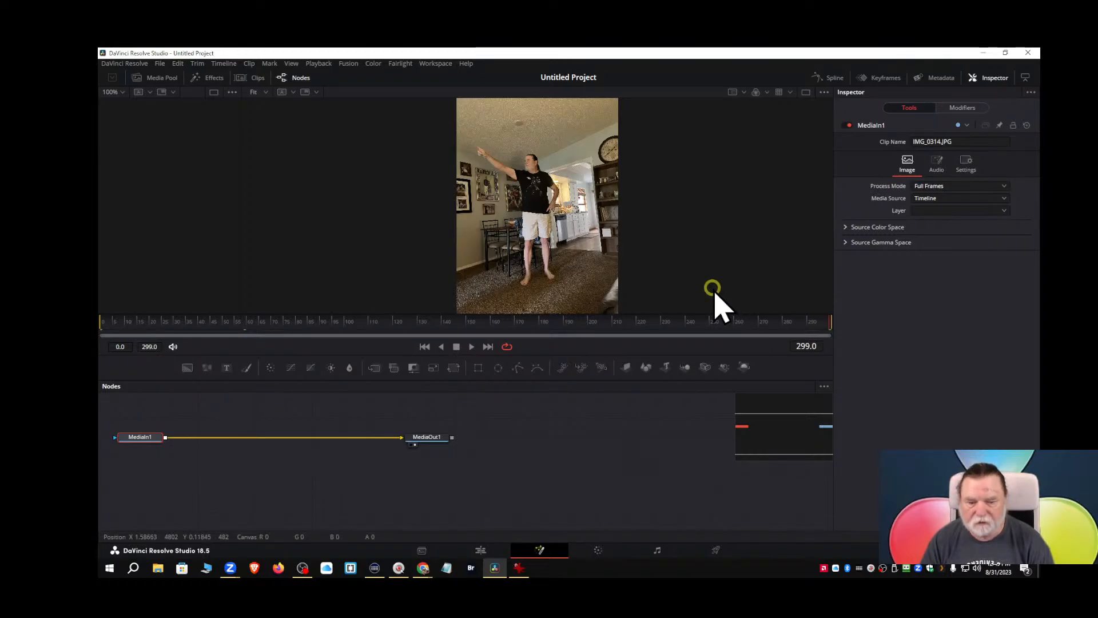
# Return to the Edit page and park the playhead at 00:00:00:34 over the IMG_0314.JPG clip.
pyautogui.click(481, 550)
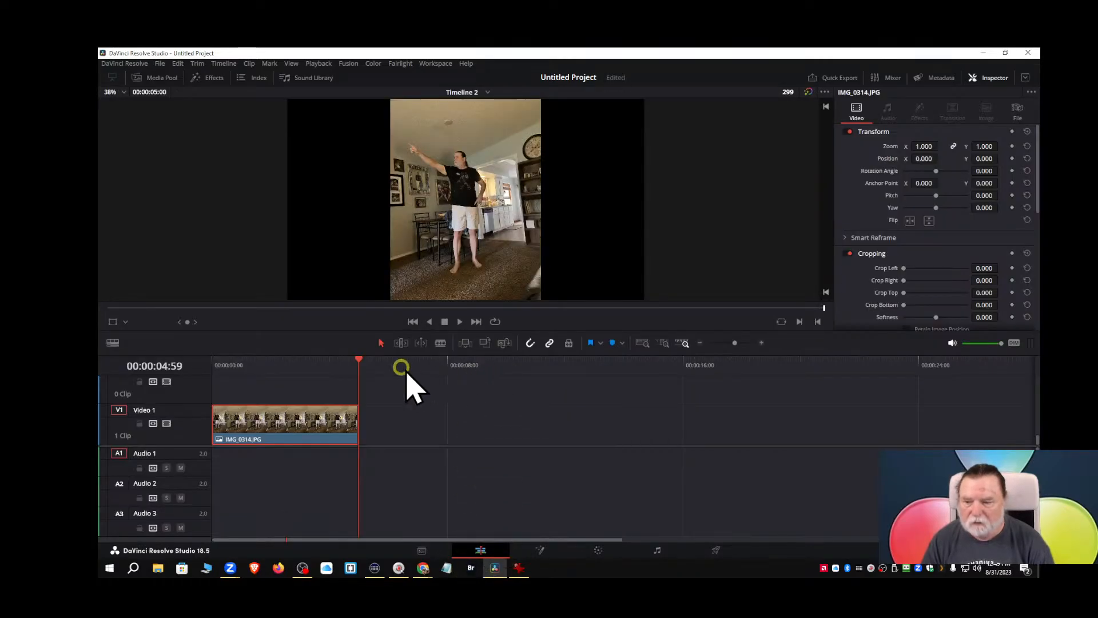
pyautogui.moveTo(358, 364); pyautogui.dragTo(276, 378)
pyautogui.click(568, 103)
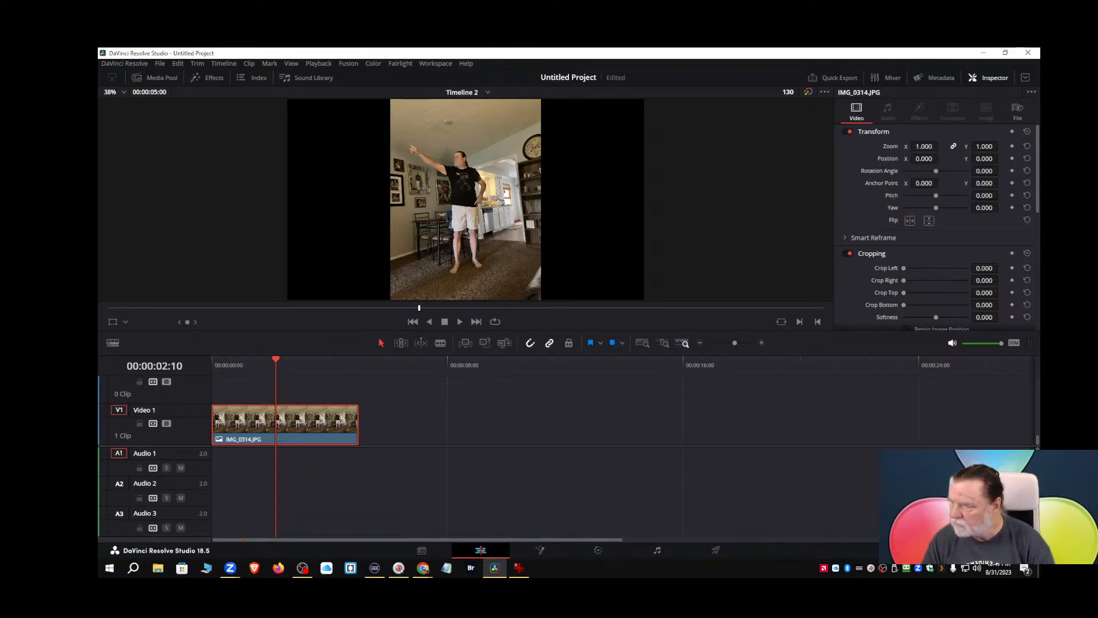
pyautogui.hotkey('alt', 'Tab')
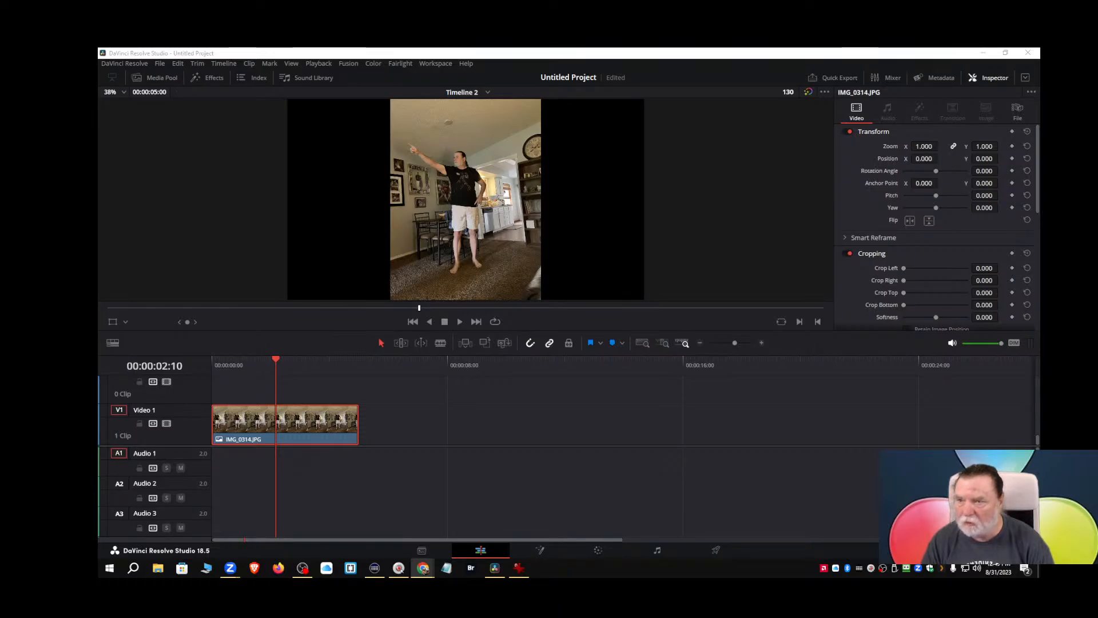
pyautogui.click(449, 108)
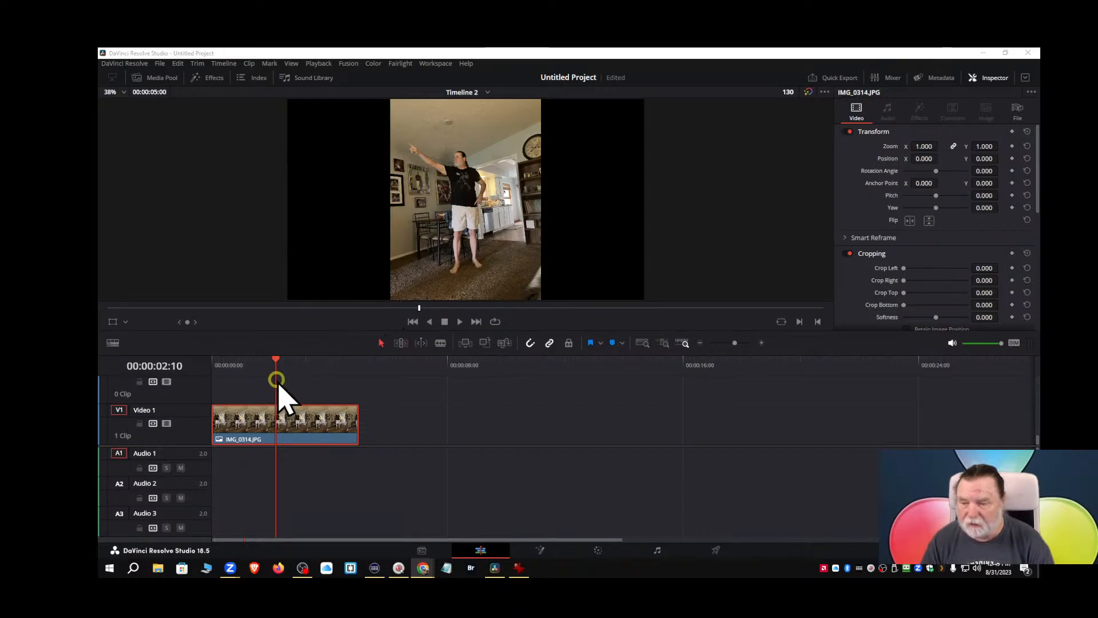
pyautogui.moveTo(275, 366); pyautogui.dragTo(229, 365)
# From the Photos power bin, add IMG_0315.JPG to Video 1 after the existing clip and IMG_0317.JPG to a new track above.
pyautogui.click(162, 78)
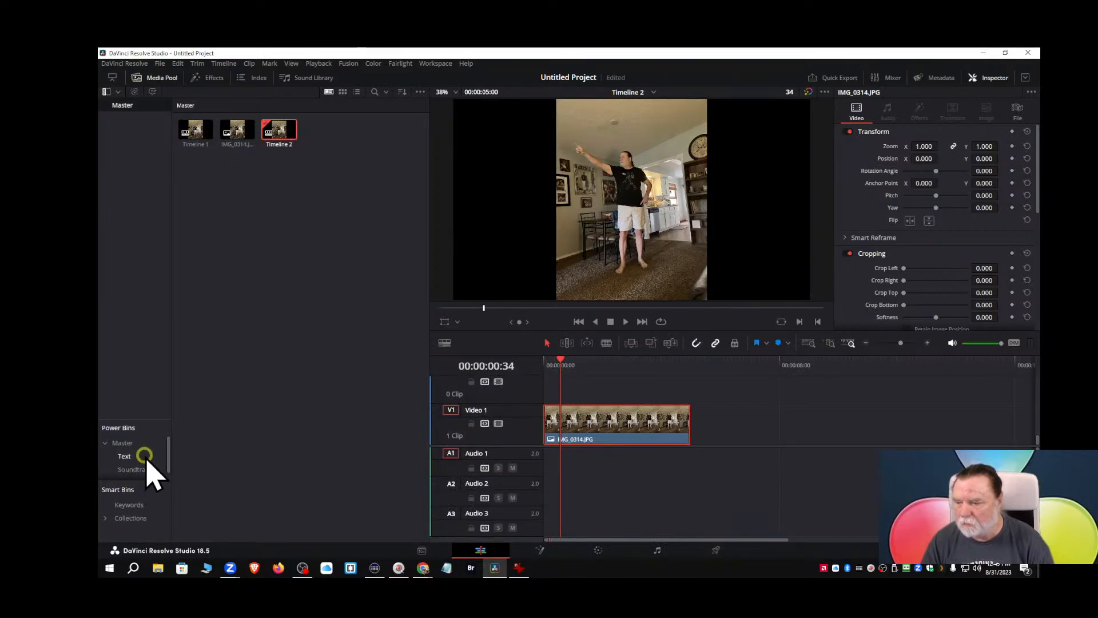
pyautogui.scroll(-1, 143, 466)
pyautogui.click(128, 474)
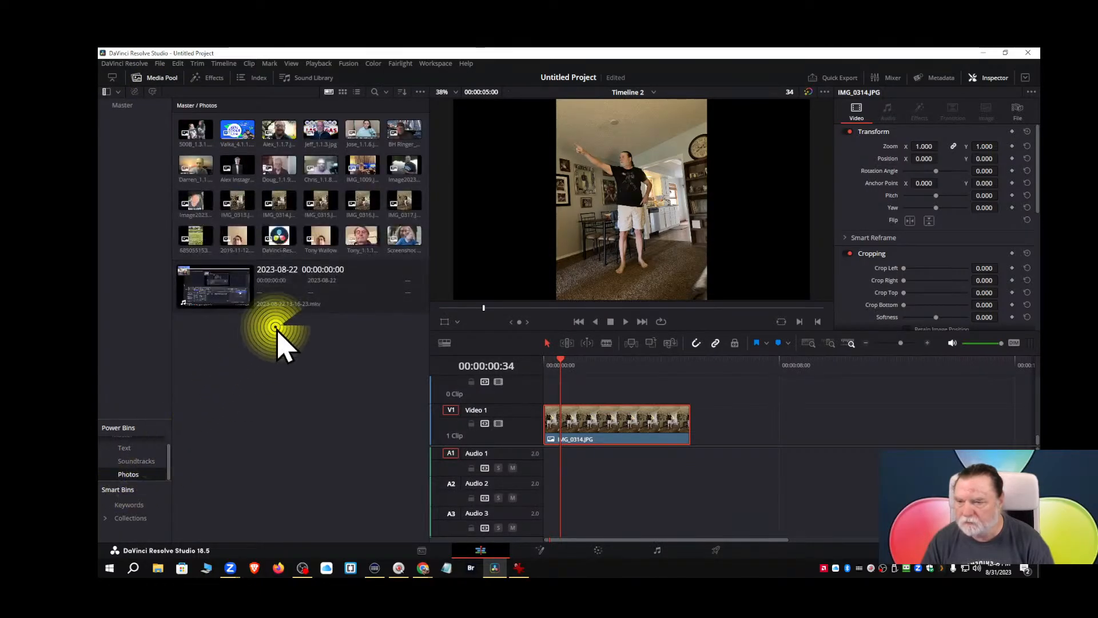
pyautogui.click(312, 200)
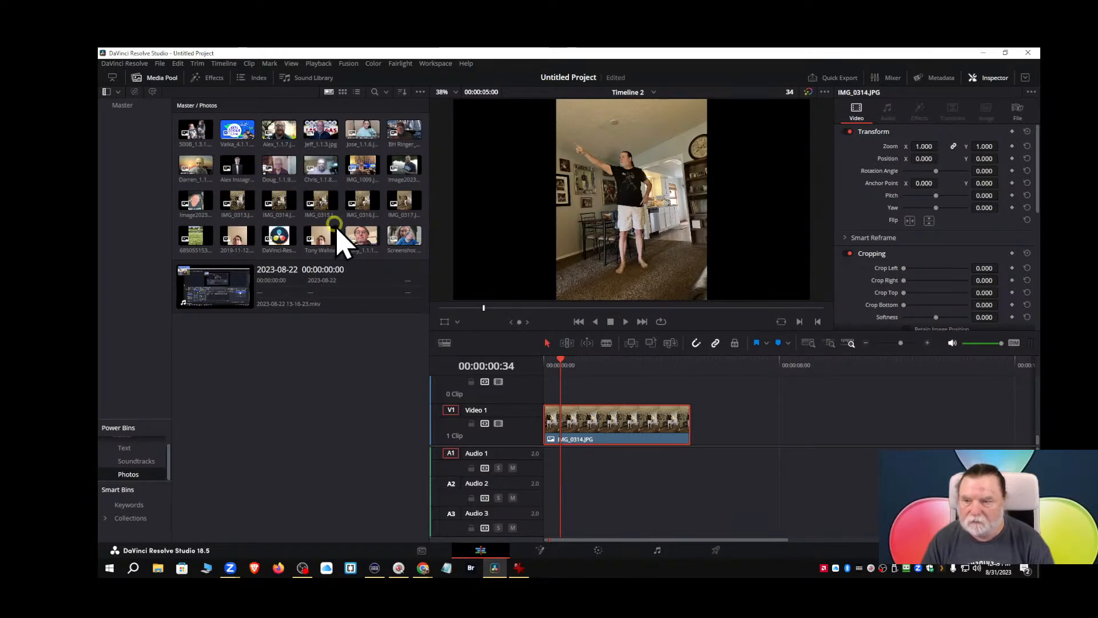
pyautogui.moveTo(326, 215); pyautogui.dragTo(715, 421)
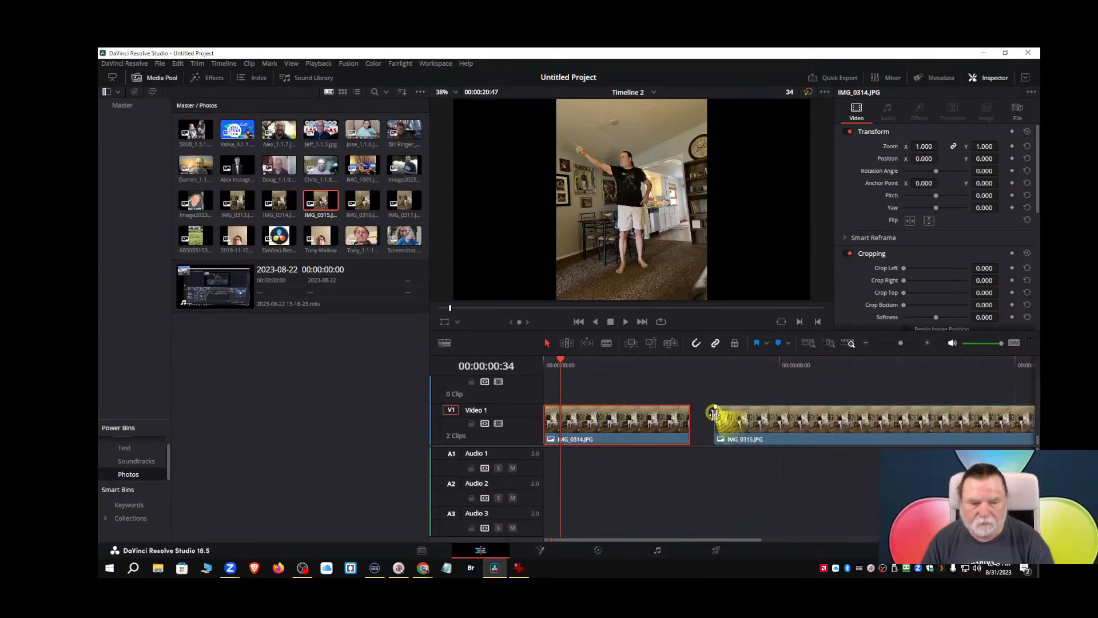
pyautogui.moveTo(407, 206); pyautogui.dragTo(632, 396)
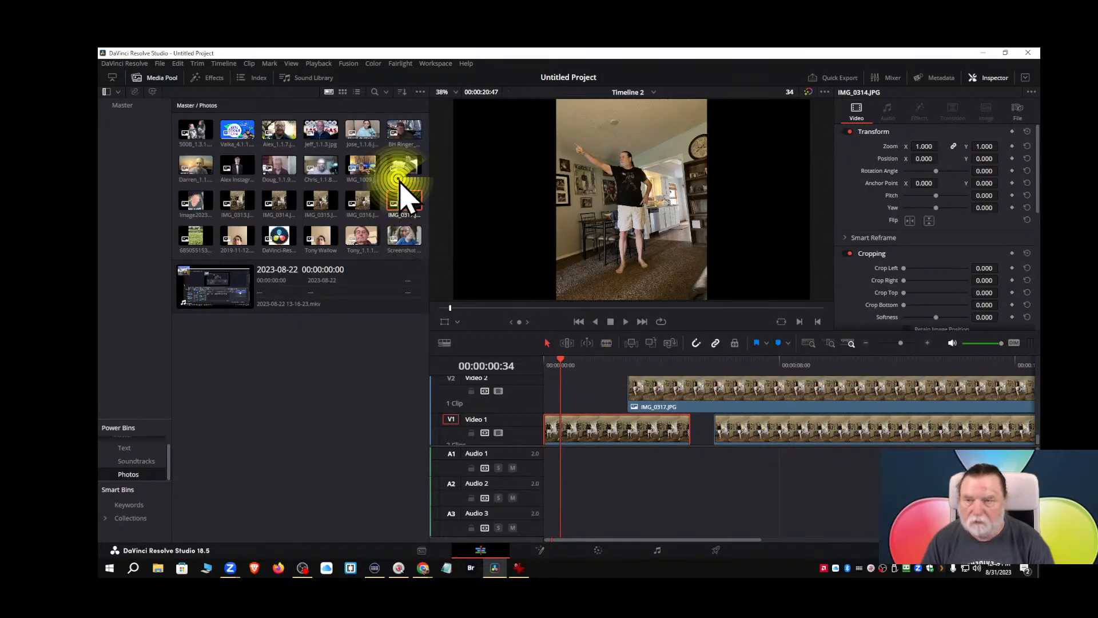
pyautogui.click(157, 77)
# Butt IMG_0315.JPG against IMG_0314.JPG, and trim both ends of IMG_0317.JPG and place it over their cut.
pyautogui.click(518, 429)
pyautogui.moveTo(517, 429); pyautogui.dragTo(494, 430)
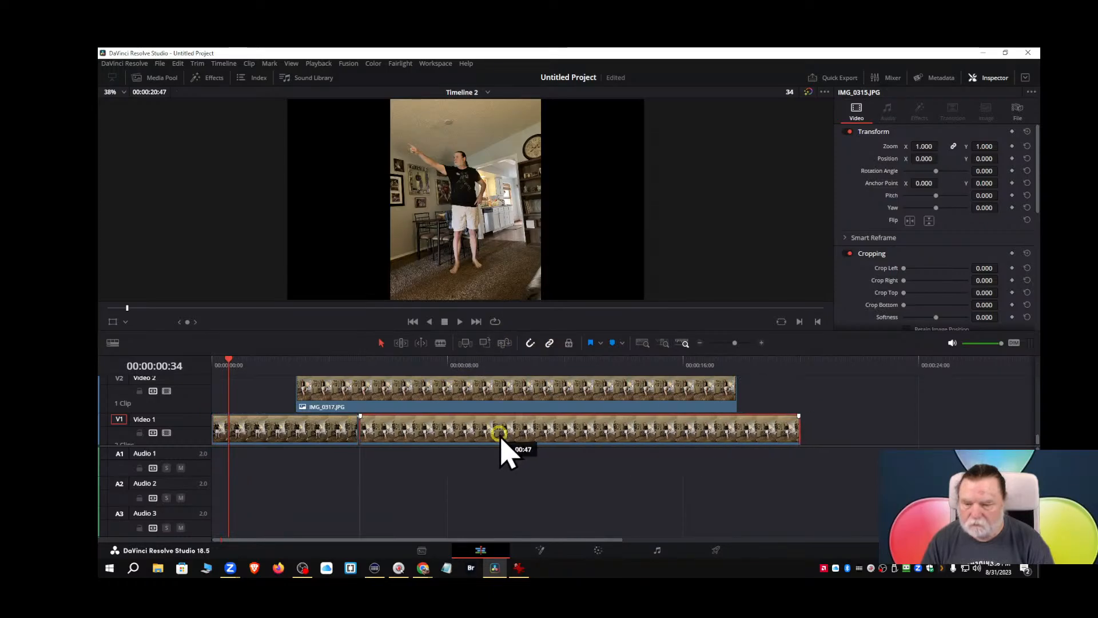
pyautogui.moveTo(735, 392); pyautogui.dragTo(546, 392)
pyautogui.moveTo(295, 393); pyautogui.dragTo(318, 393)
pyautogui.moveTo(400, 405); pyautogui.dragTo(348, 386)
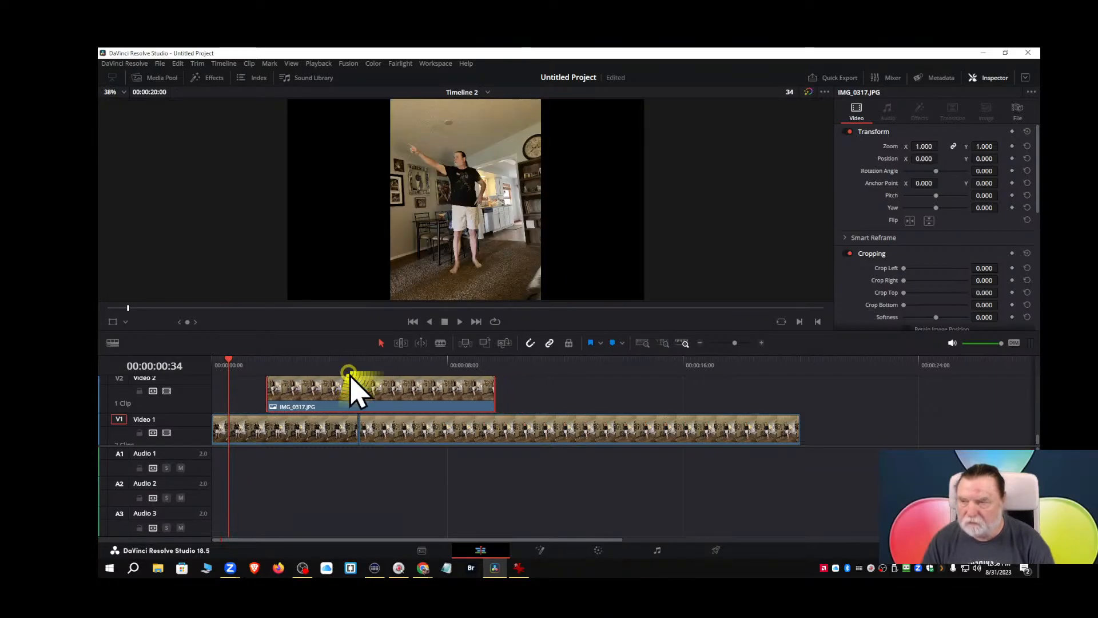
# Add an Adjustment Clip on Video 3 and trim both its ends so it lies within the span of IMG_0317.JPG.
pyautogui.click(206, 79)
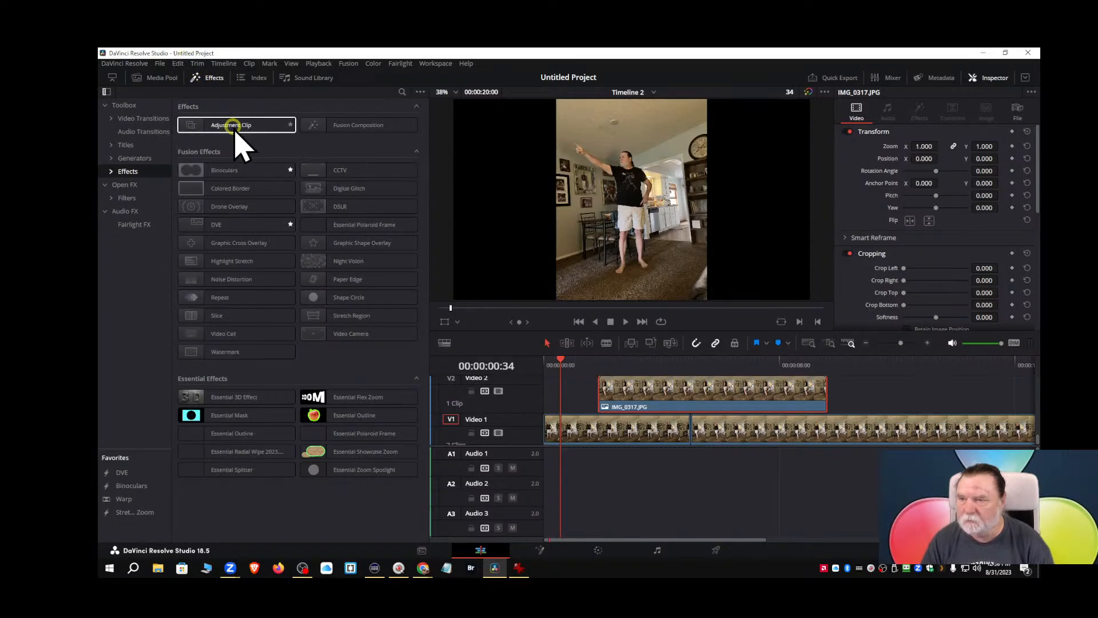
pyautogui.moveTo(233, 127); pyautogui.dragTo(648, 384)
pyautogui.click(214, 78)
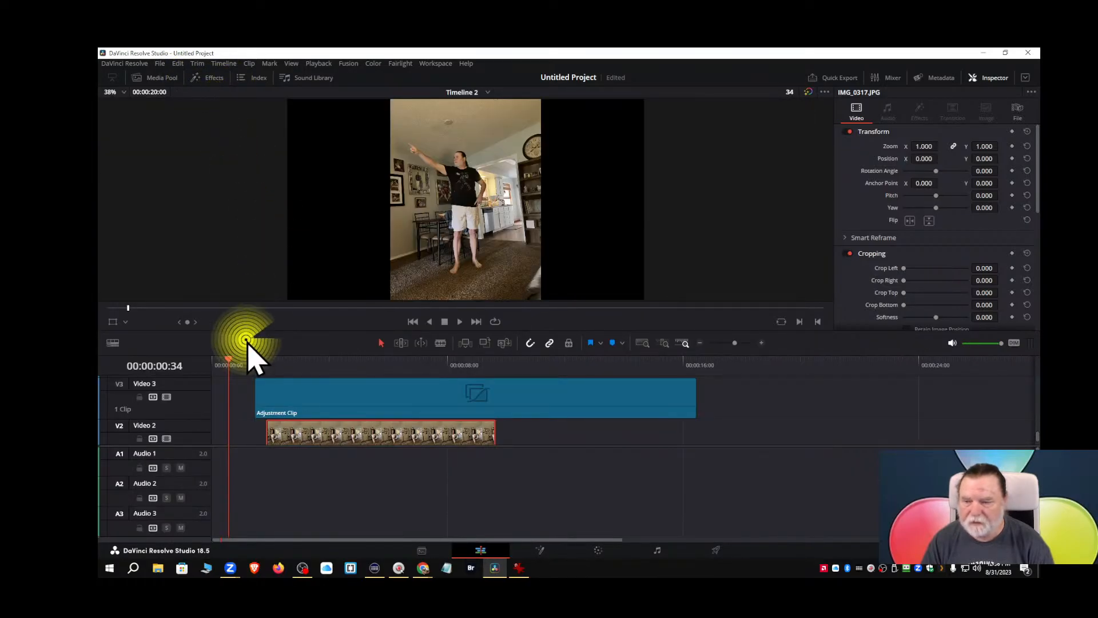
pyautogui.moveTo(200, 446); pyautogui.dragTo(211, 523)
pyautogui.click(350, 451)
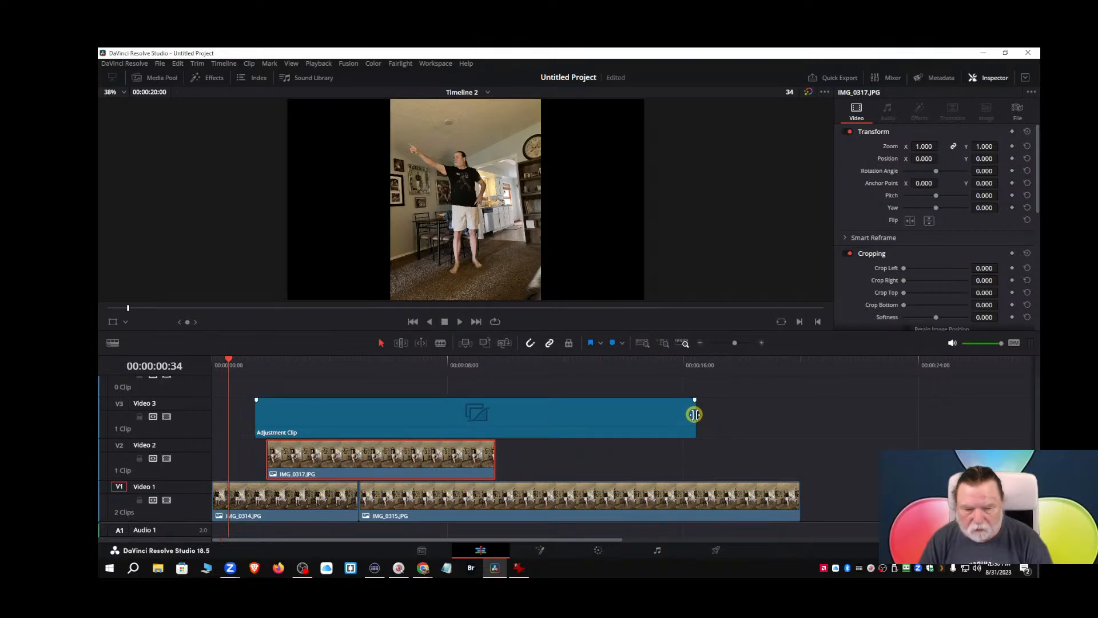
pyautogui.moveTo(695, 414); pyautogui.dragTo(480, 406)
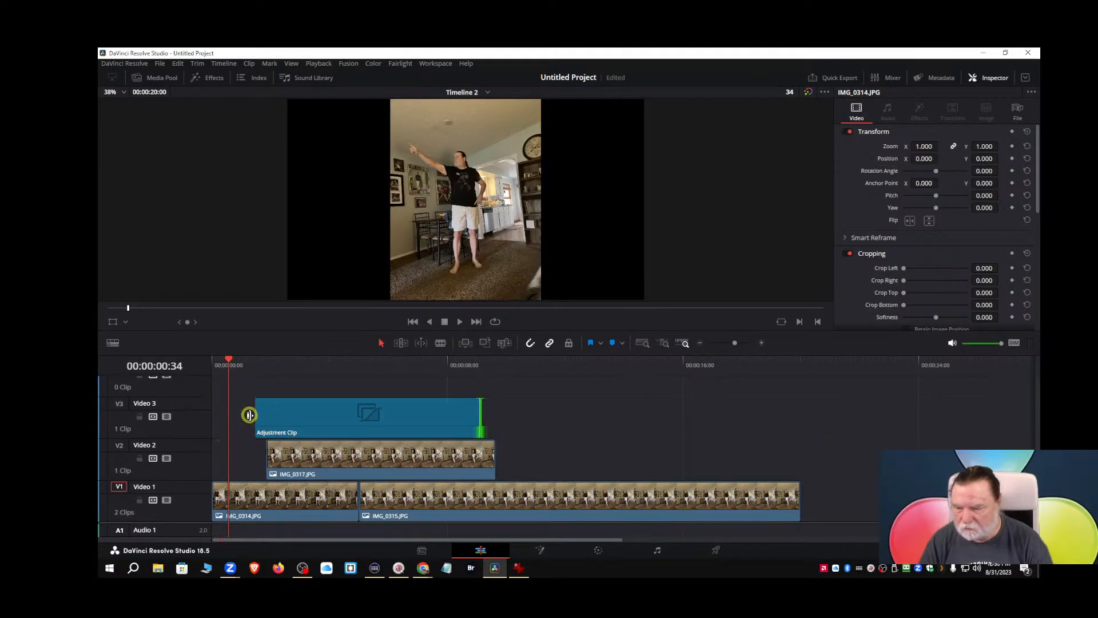
pyautogui.moveTo(255, 413); pyautogui.dragTo(321, 413)
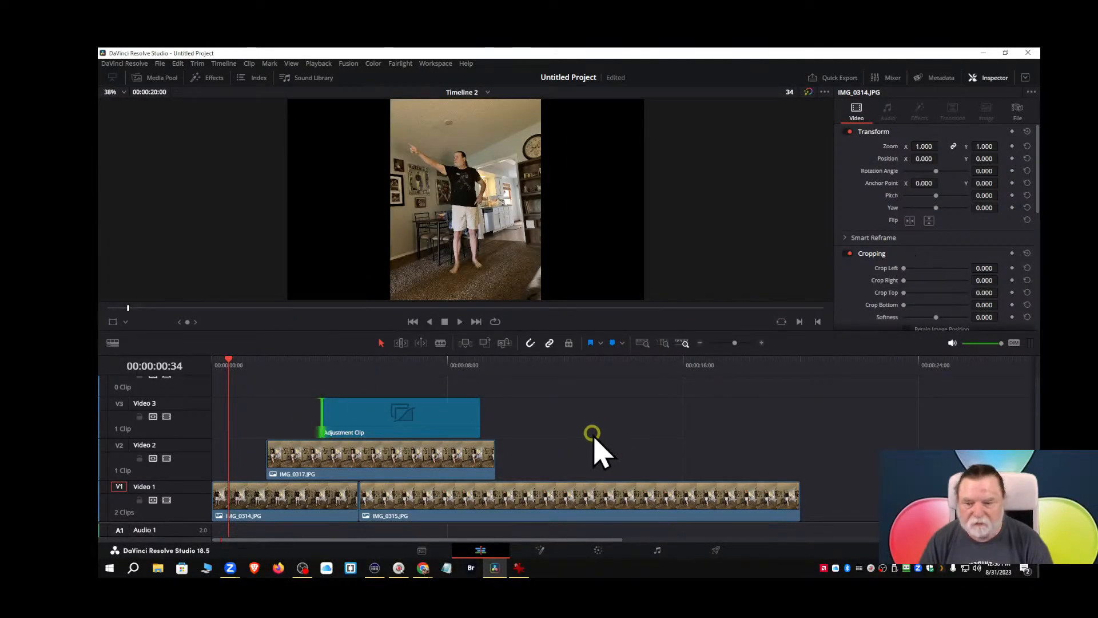
# Make IMG_0317.JPG a picture-in-picture with Zoom 0.320, Position X 620 and Position Y -365, previewing at 00:00:03:03.
pyautogui.click(441, 461)
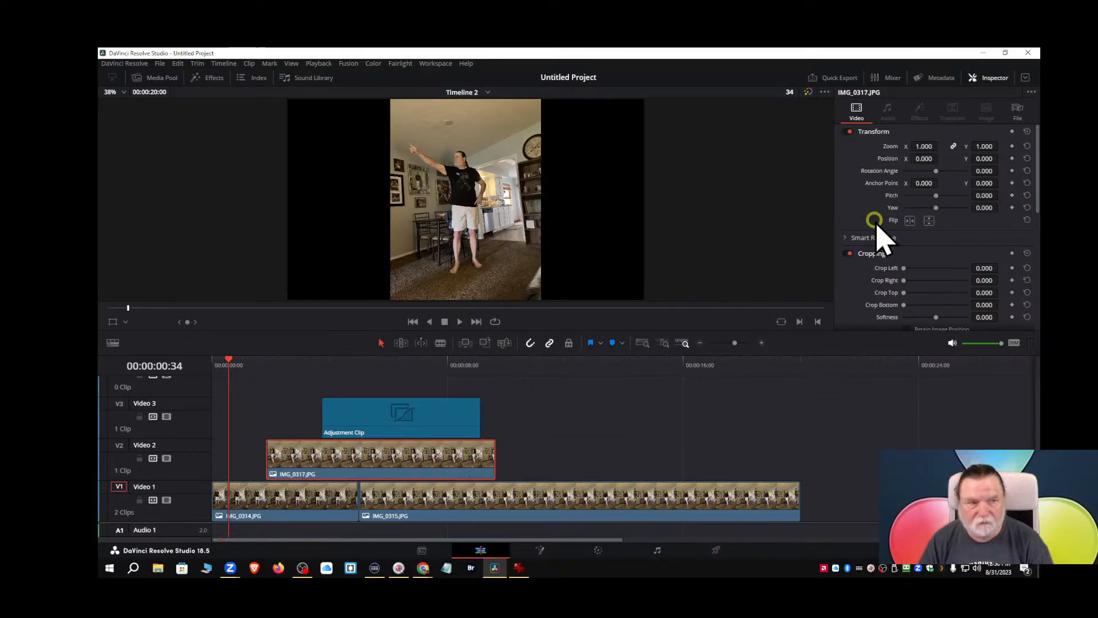
pyautogui.click(922, 146)
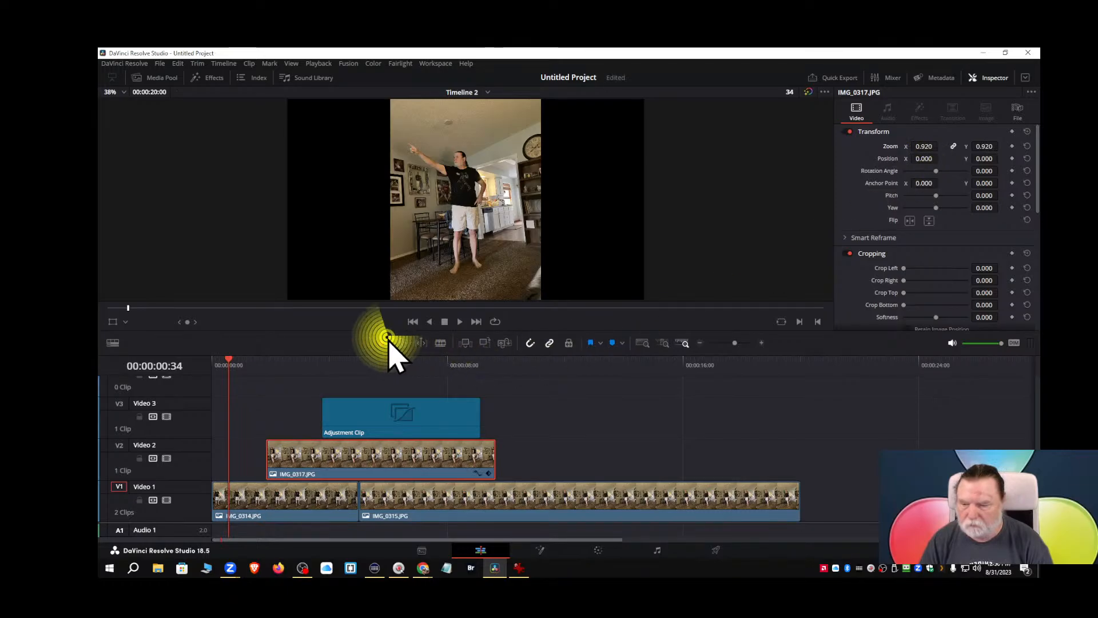
pyautogui.click(304, 369)
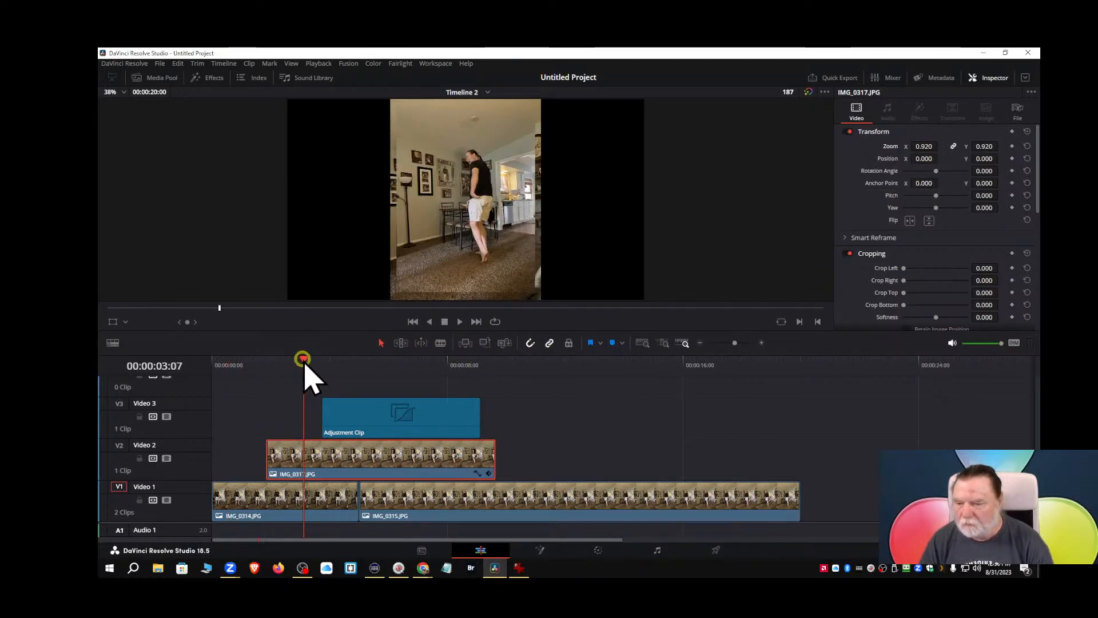
pyautogui.moveTo(307, 364); pyautogui.dragTo(224, 375)
pyautogui.click(251, 482)
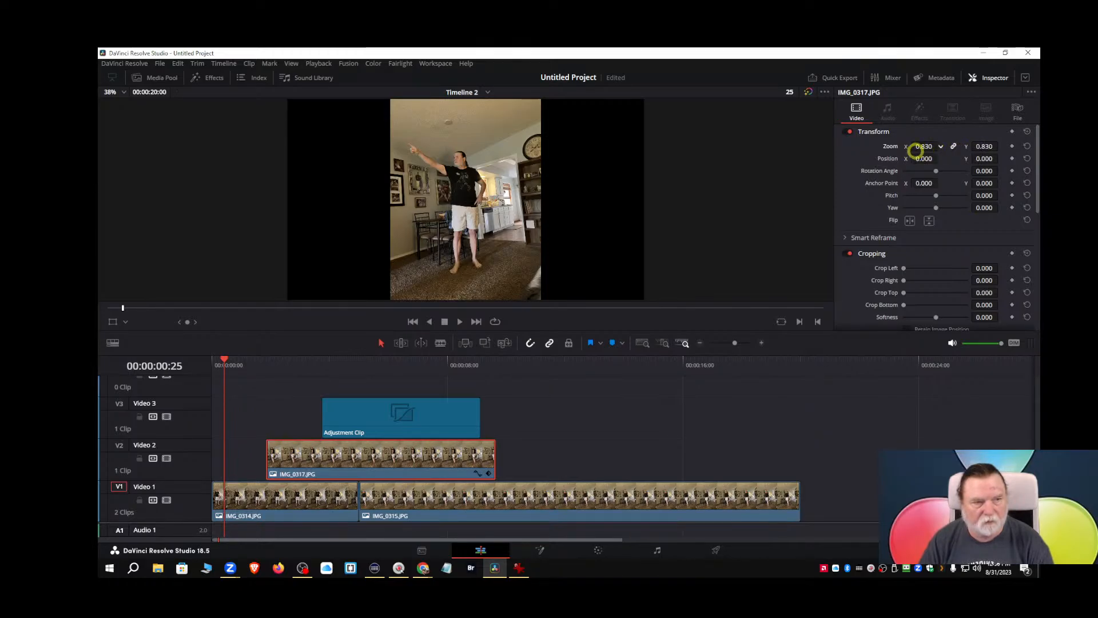
pyautogui.click(300, 361)
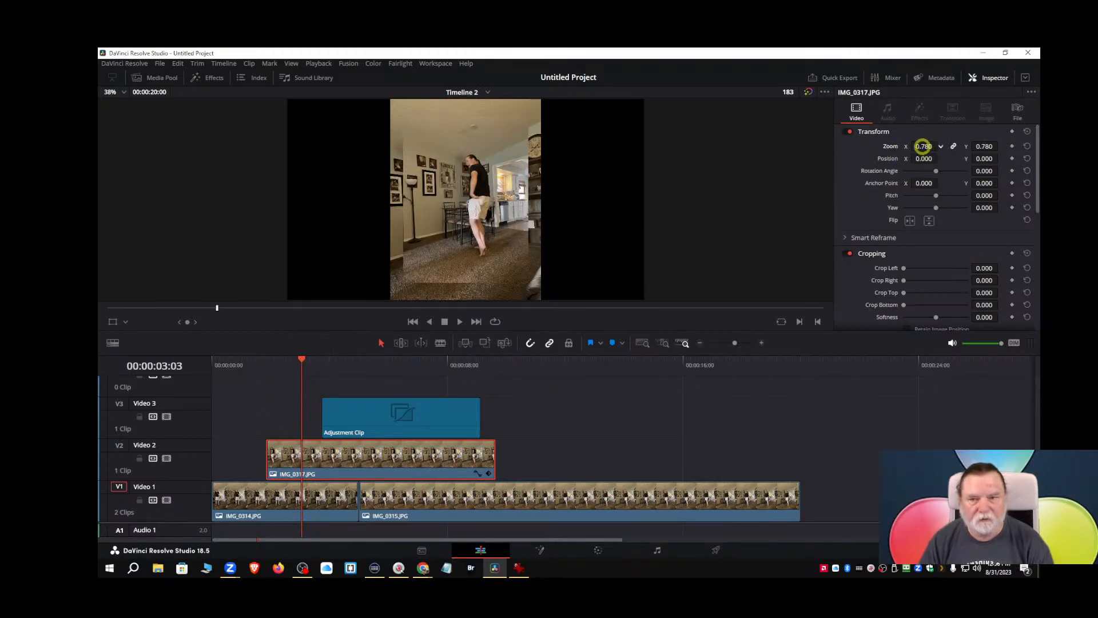
pyautogui.moveTo(922, 146); pyautogui.dragTo(777, 334)
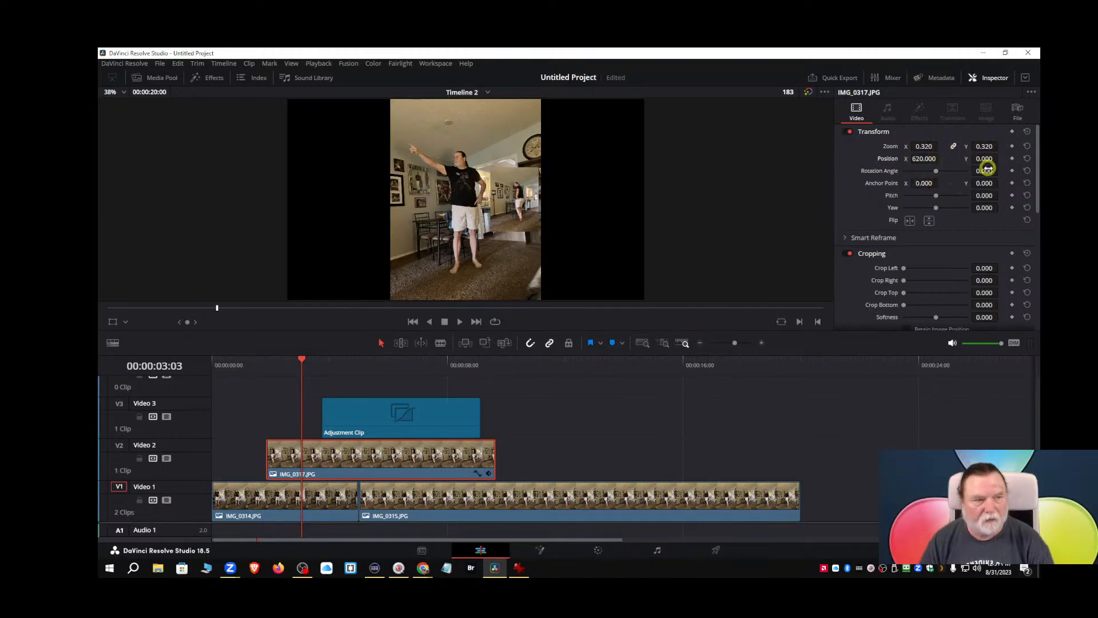
pyautogui.moveTo(988, 158)
pyautogui.mouseDown()
pyautogui.moveTo(810, 149)
pyautogui.moveTo(993, 157)
pyautogui.mouseUp()
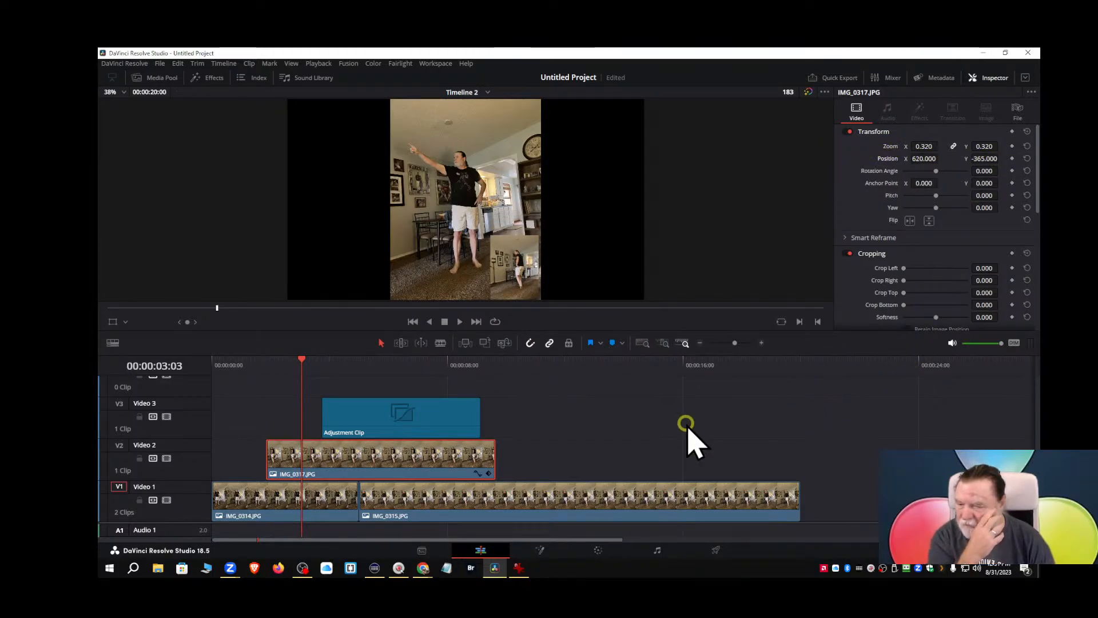
# Apply the Binoculars Fusion effect to the Adjustment Clip on Video 3 and preview it at 00:00:06:01.
pyautogui.click(345, 415)
pyautogui.click(362, 416)
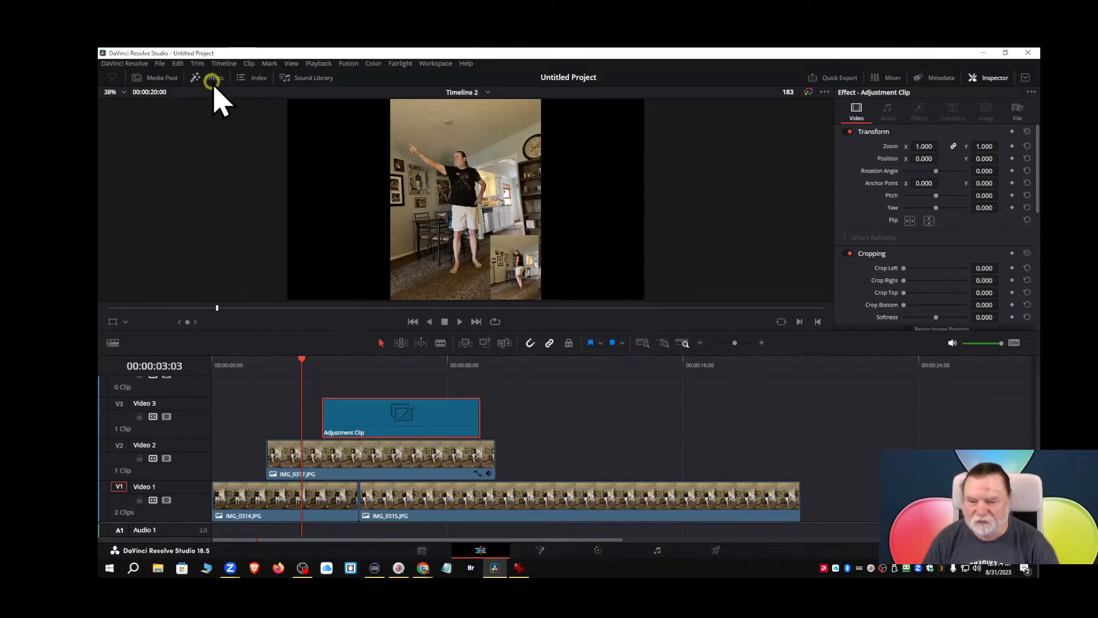
pyautogui.click(213, 80)
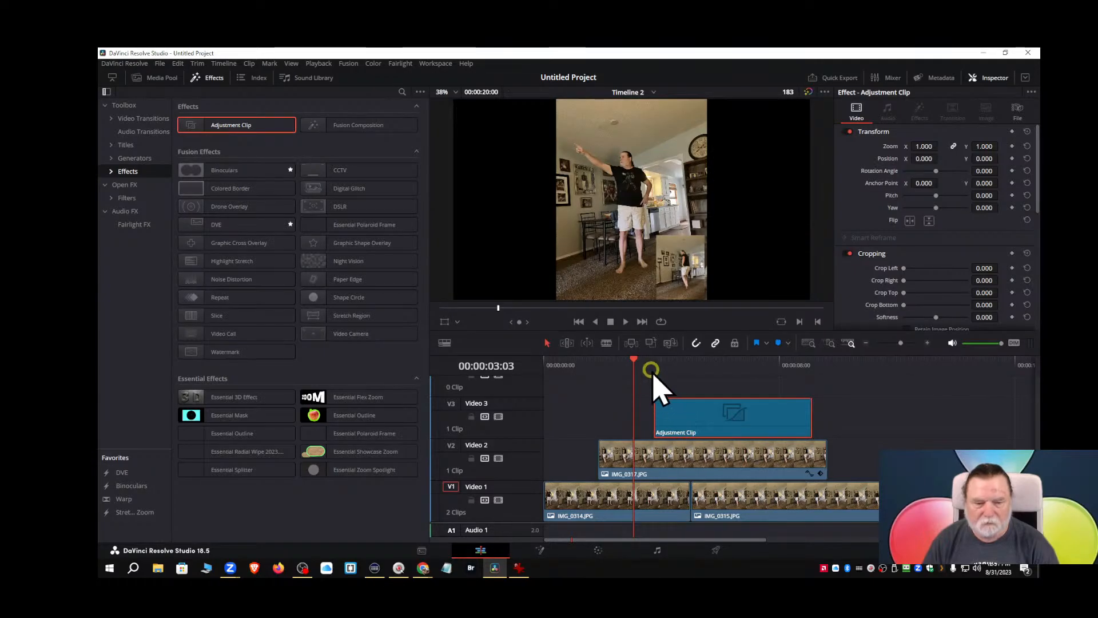
pyautogui.moveTo(634, 357); pyautogui.dragTo(691, 360)
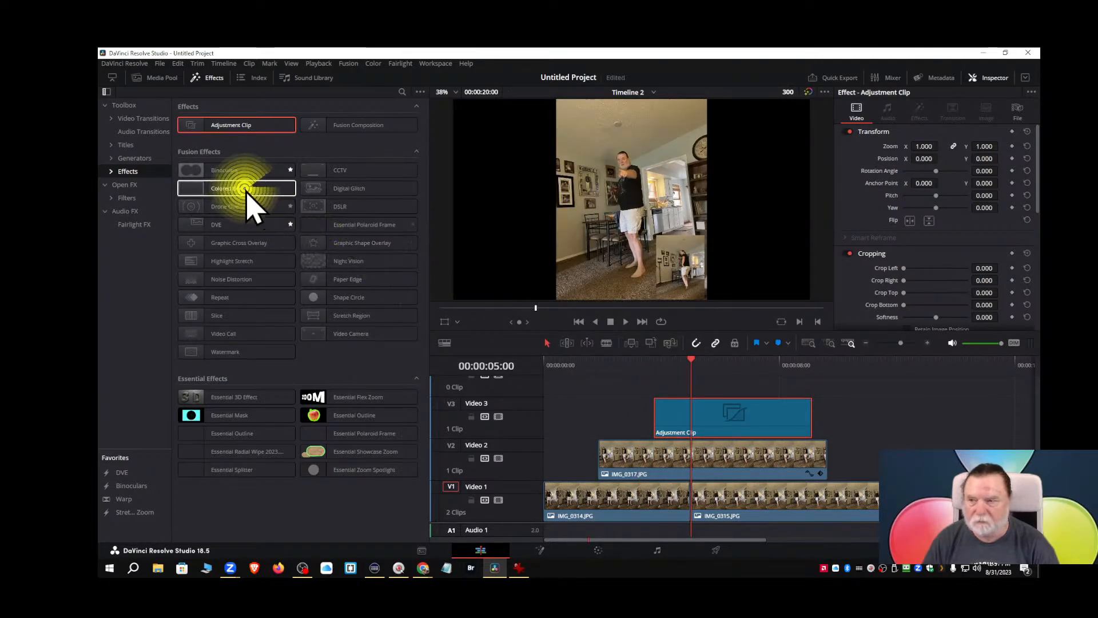
pyautogui.moveTo(192, 174); pyautogui.dragTo(719, 416)
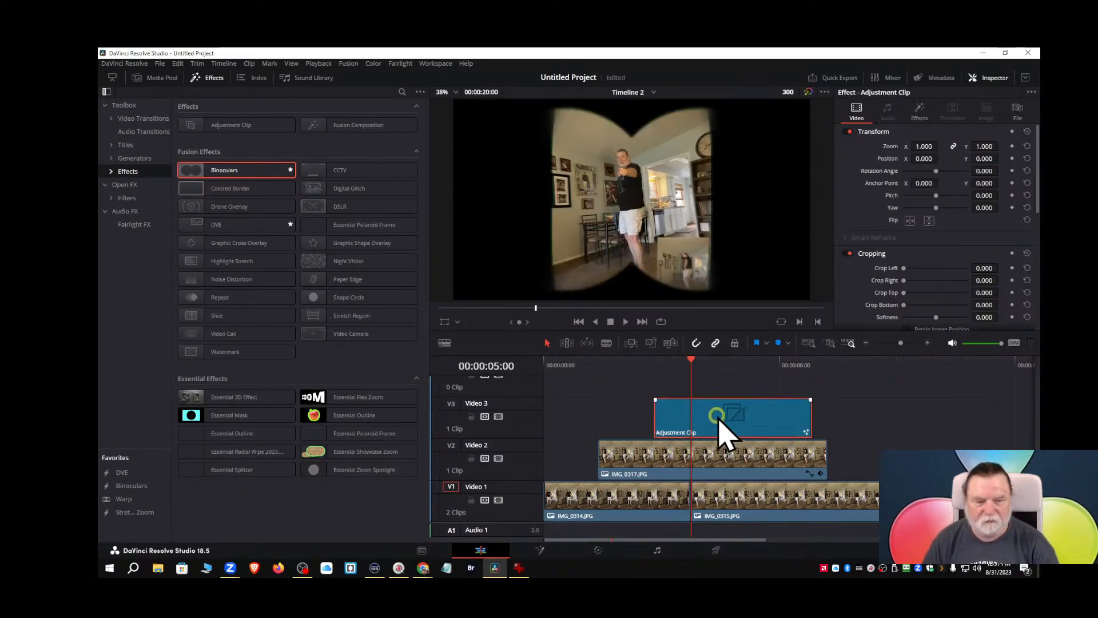
pyautogui.moveTo(693, 361); pyautogui.dragTo(722, 379)
pyautogui.click(753, 418)
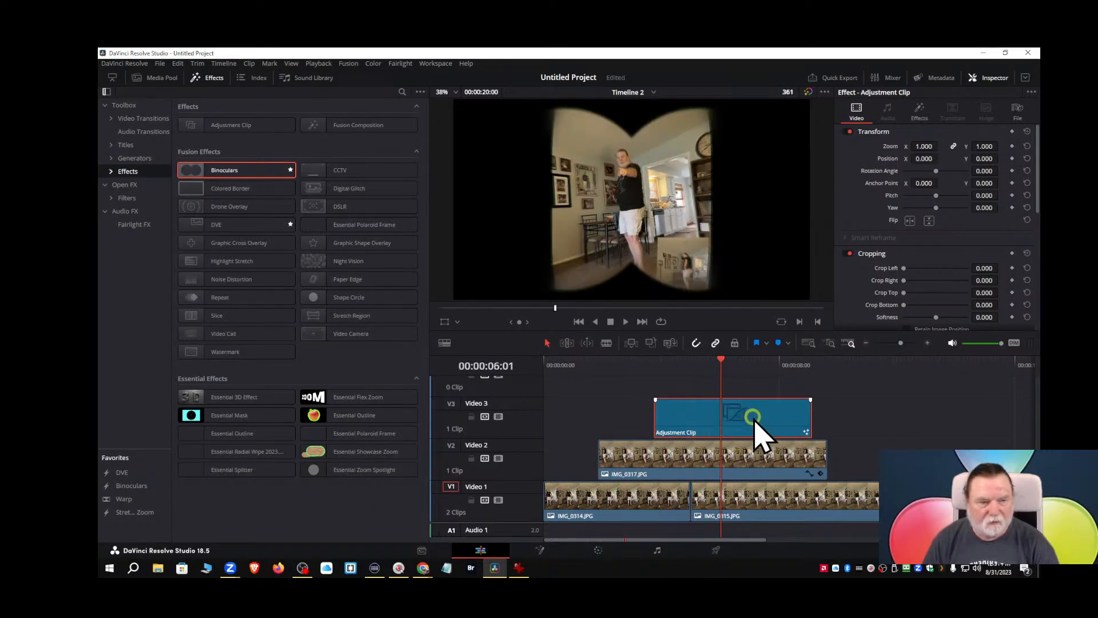
# Set the Blur Strength of the Adjustment Clip's Binoculars effect to 0.0.
pyautogui.click(213, 78)
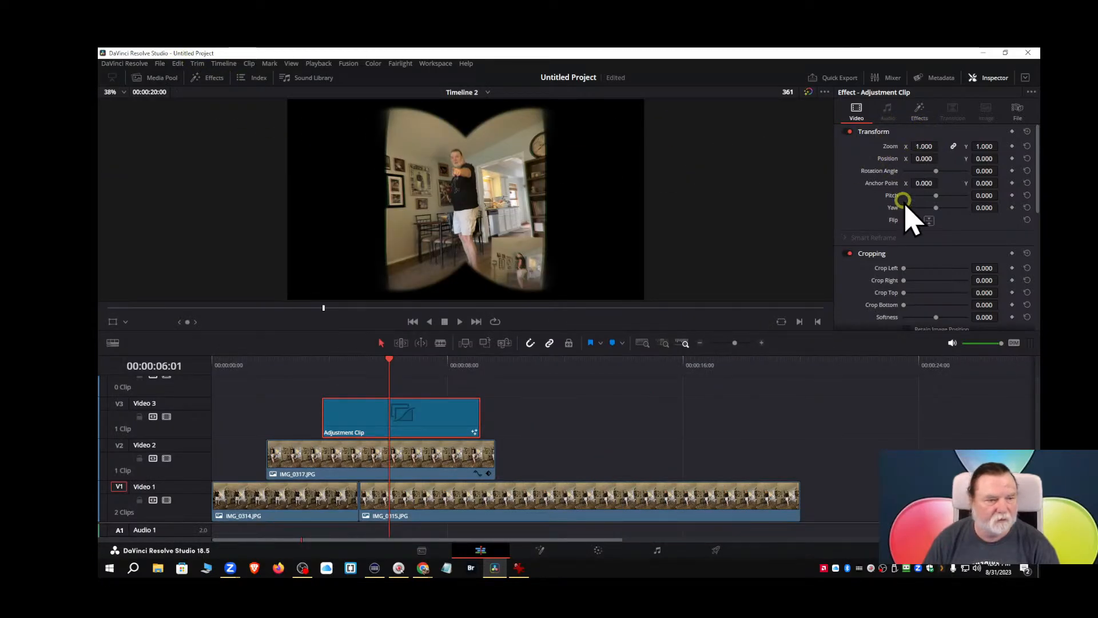
pyautogui.scroll(-3, 908, 232)
pyautogui.scroll(-3, 908, 232)
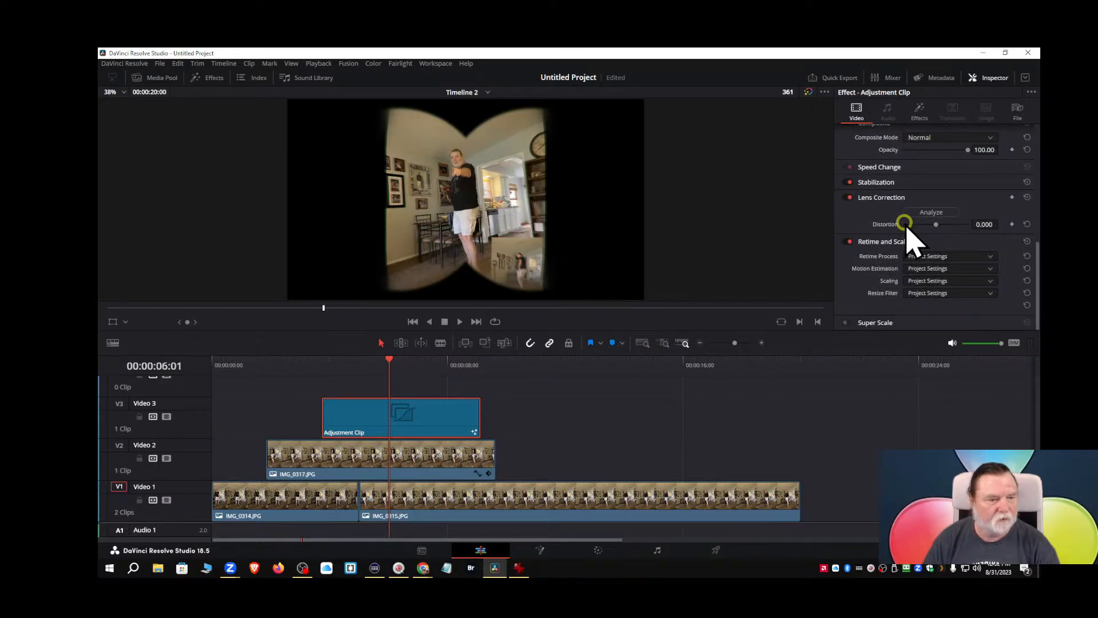
pyautogui.scroll(6, 905, 224)
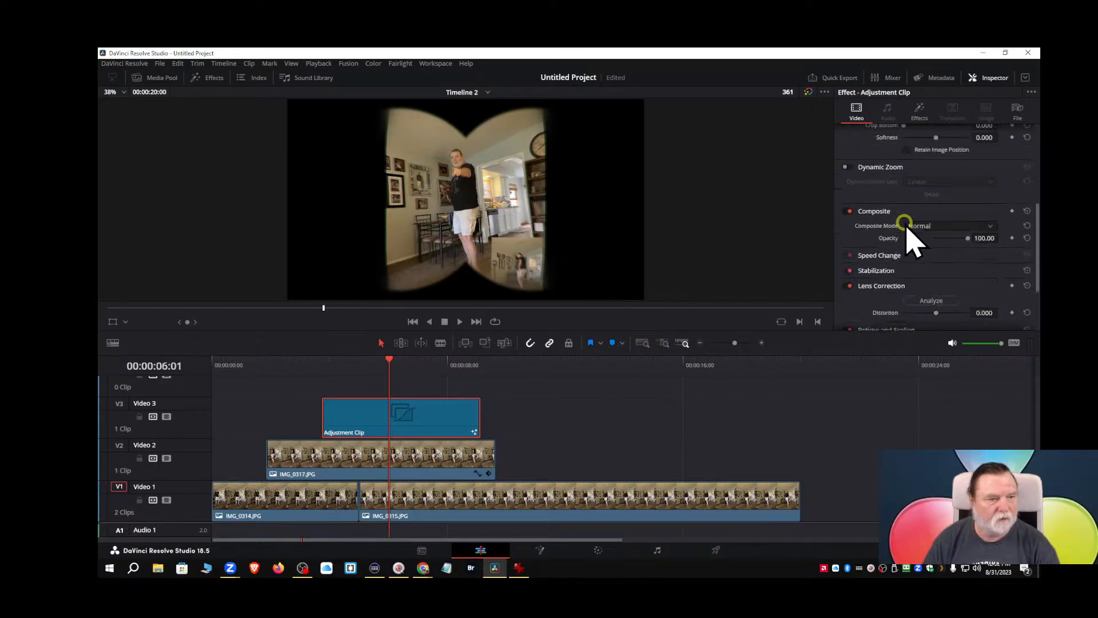
pyautogui.click(919, 111)
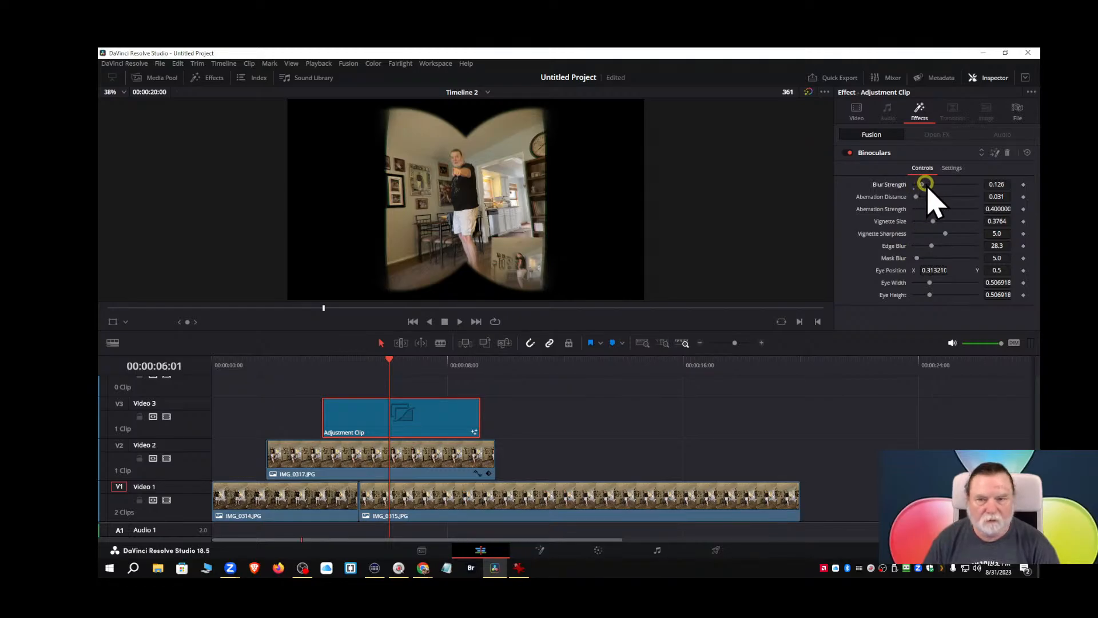
pyautogui.moveTo(927, 186); pyautogui.dragTo(910, 200)
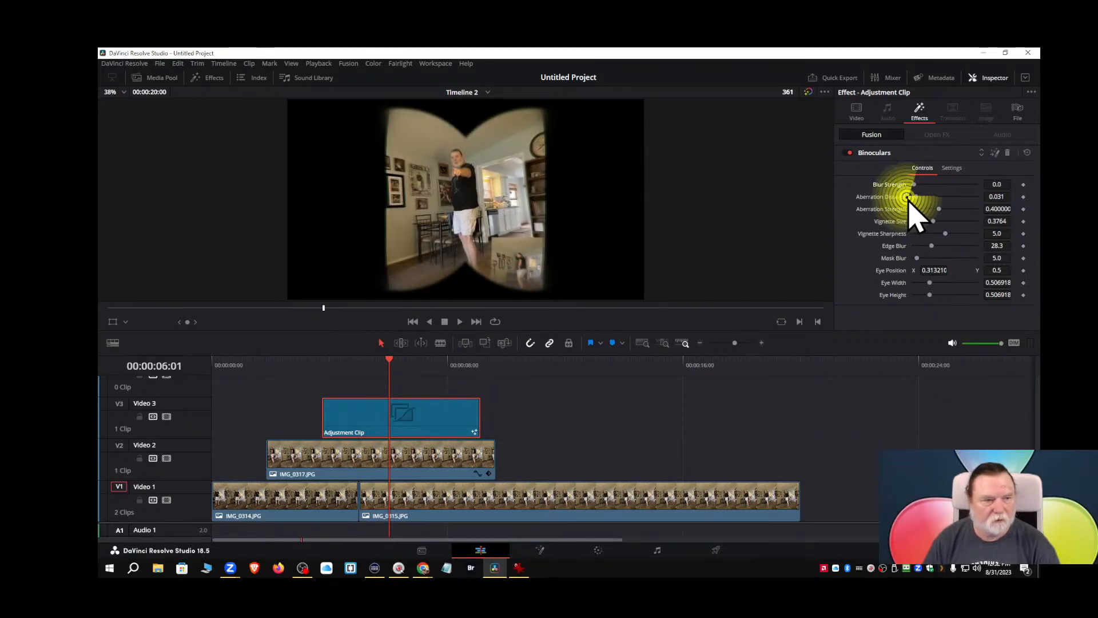
# Try different Aberration Distance and Aberration Strength settings on the Binoculars effect, resetting each to its default.
pyautogui.click(917, 197)
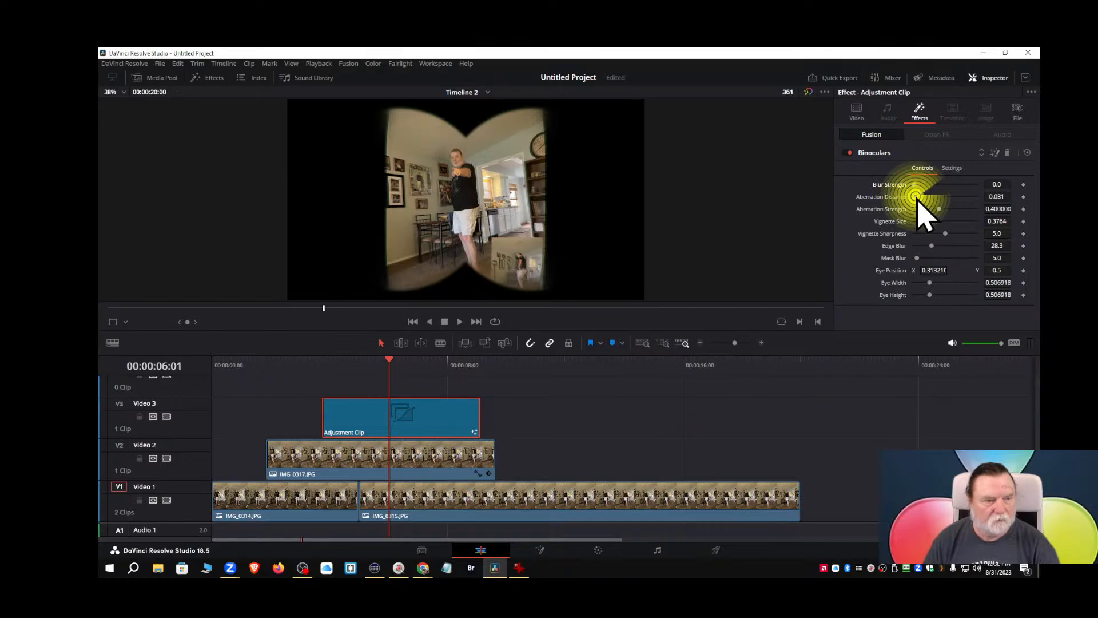
pyautogui.moveTo(916, 197); pyautogui.dragTo(948, 197)
pyautogui.doubleClick(881, 197)
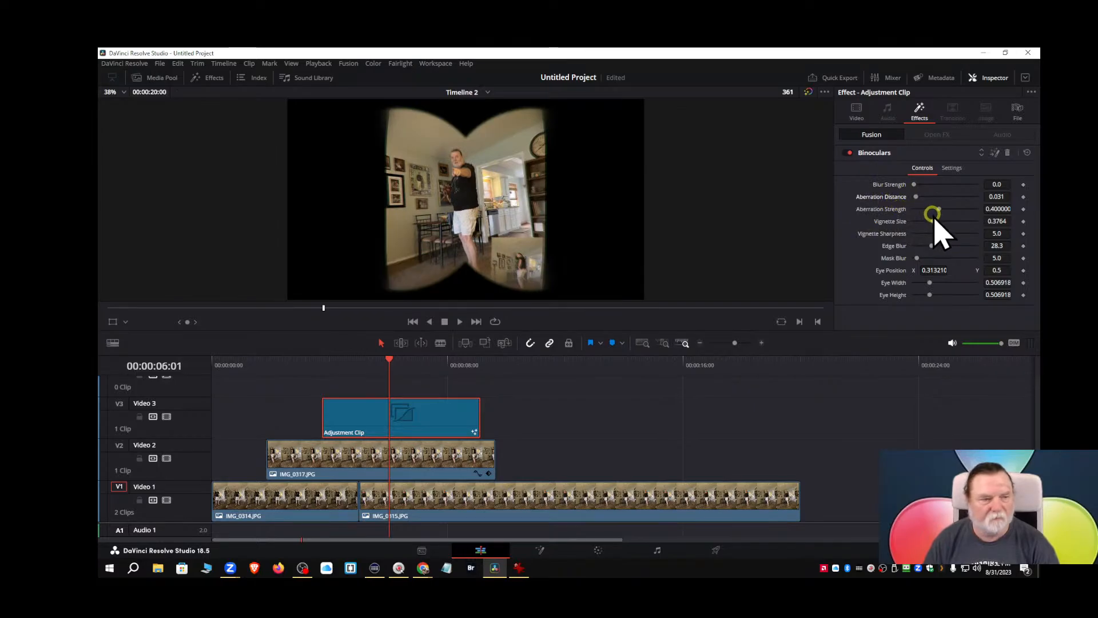
pyautogui.moveTo(939, 210); pyautogui.dragTo(886, 209)
pyautogui.doubleClick(886, 208)
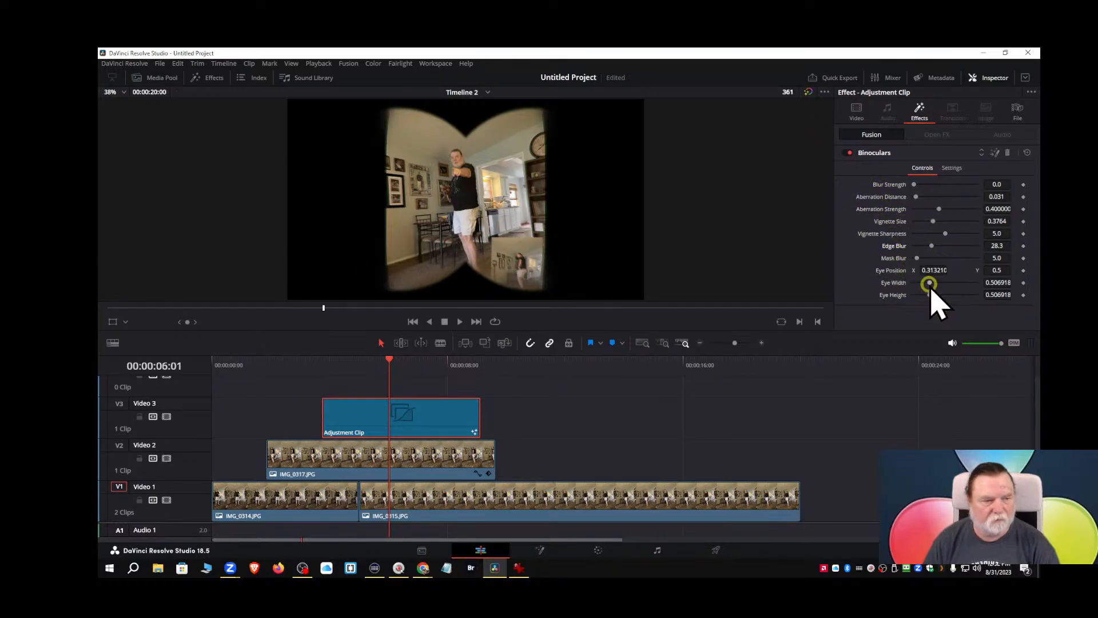
# Reduce the Binoculars effect's Eye Width to 0.346 and its Eye Height to 0.315.
pyautogui.moveTo(929, 284)
pyautogui.mouseDown()
pyautogui.moveTo(951, 286)
pyautogui.moveTo(913, 285)
pyautogui.moveTo(925, 280)
pyautogui.mouseUp()
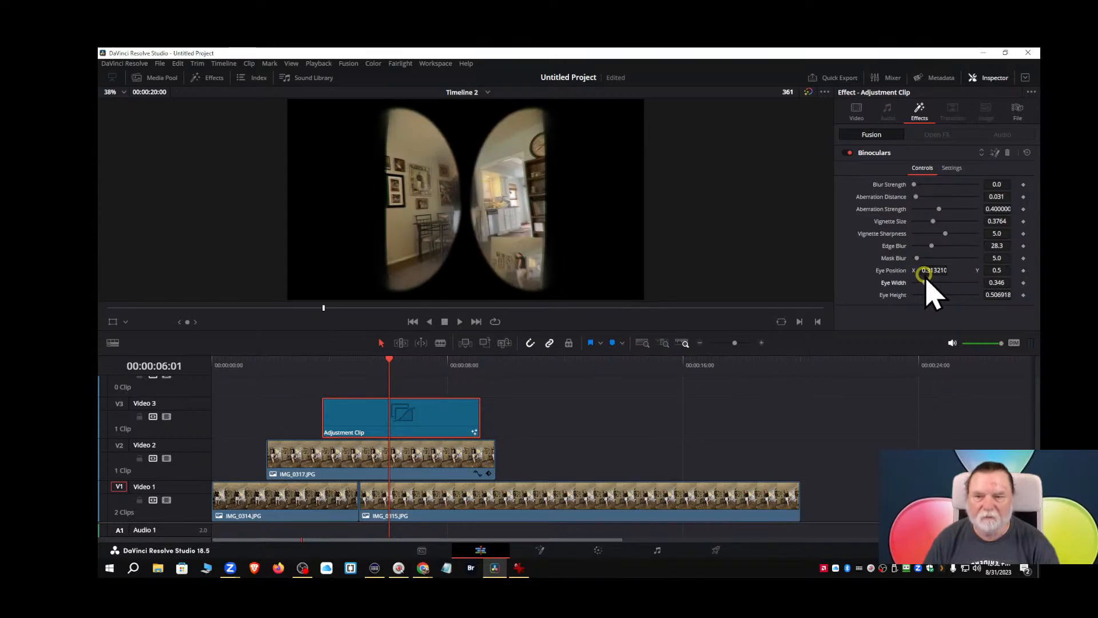
pyautogui.click(931, 296)
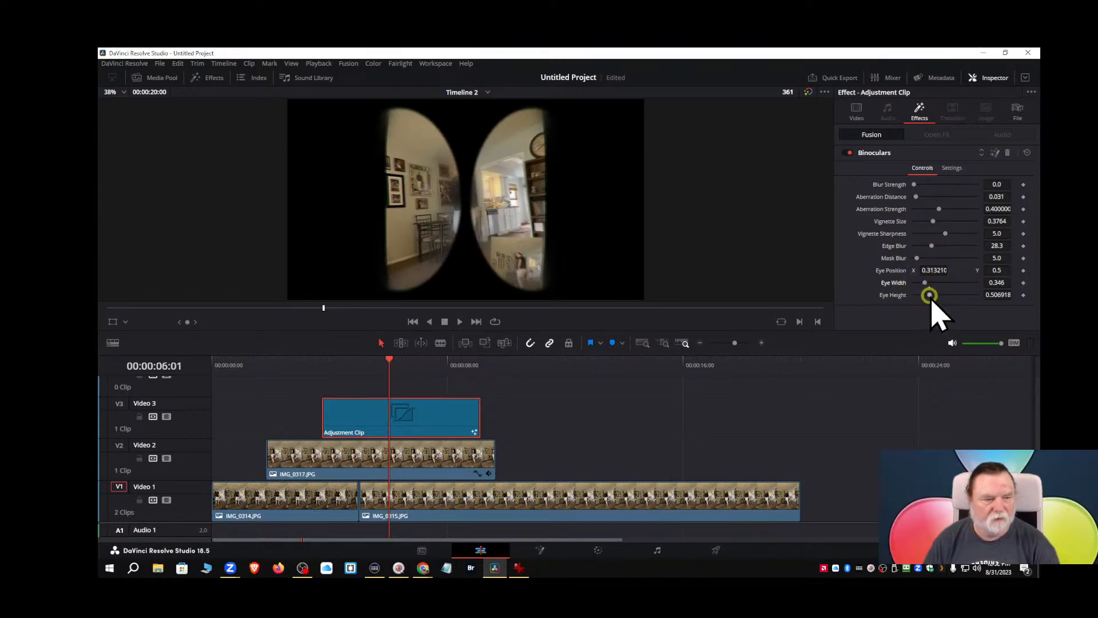
pyautogui.moveTo(931, 296); pyautogui.dragTo(924, 295)
pyautogui.click(514, 342)
# Play the timeline from before IMG_0317.JPG into the Adjustment Clip to preview the modified Binoculars effect.
pyautogui.moveTo(389, 360); pyautogui.dragTo(272, 369)
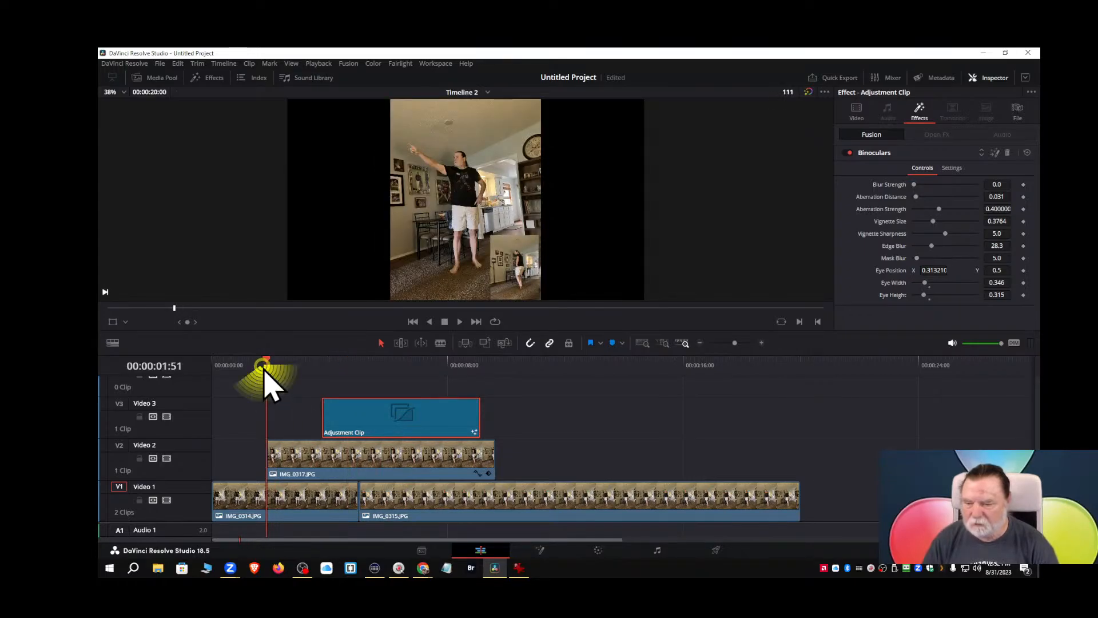
pyautogui.click(240, 366)
pyautogui.press('space')
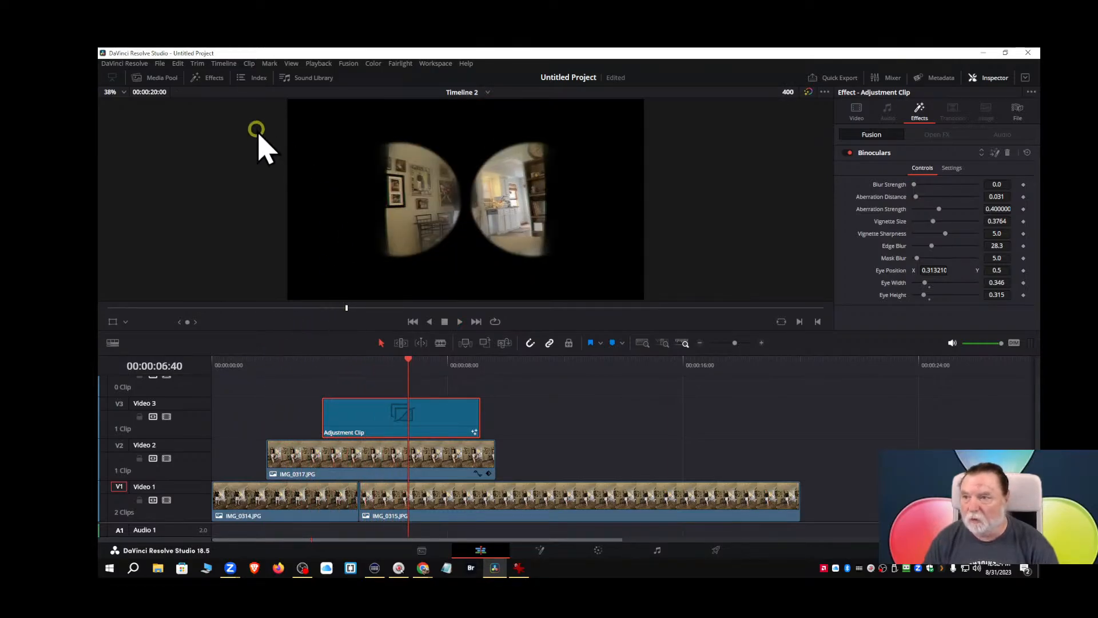
# Add a Diamond Iris transition at the cut between IMG_0314.JPG and IMG_0315.JPG on Video 1, and hide the effects library.
pyautogui.click(207, 82)
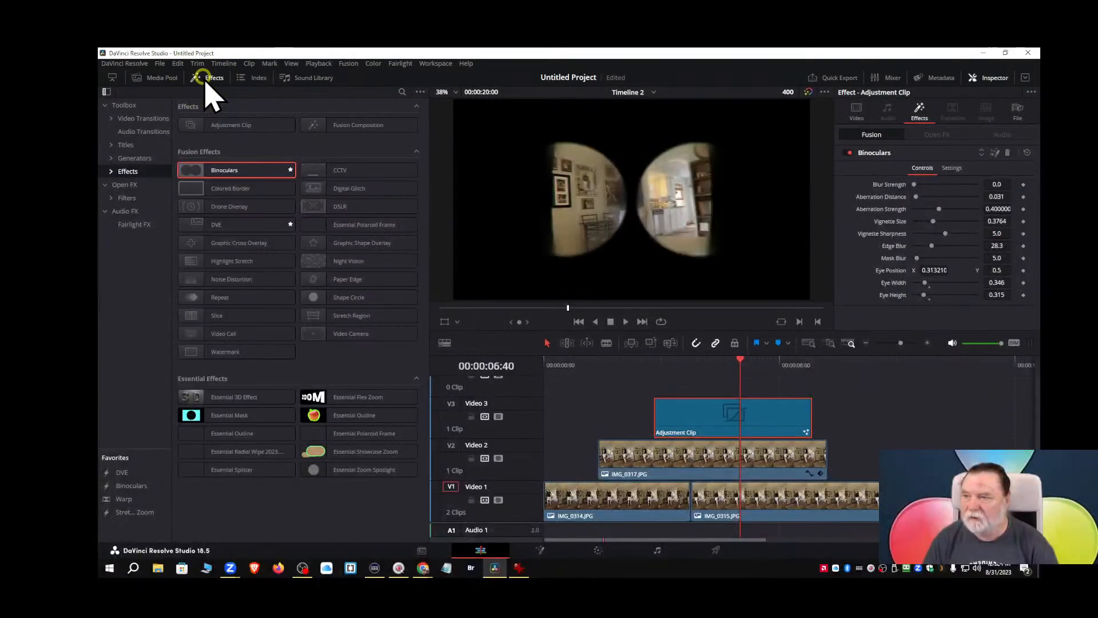
pyautogui.click(143, 119)
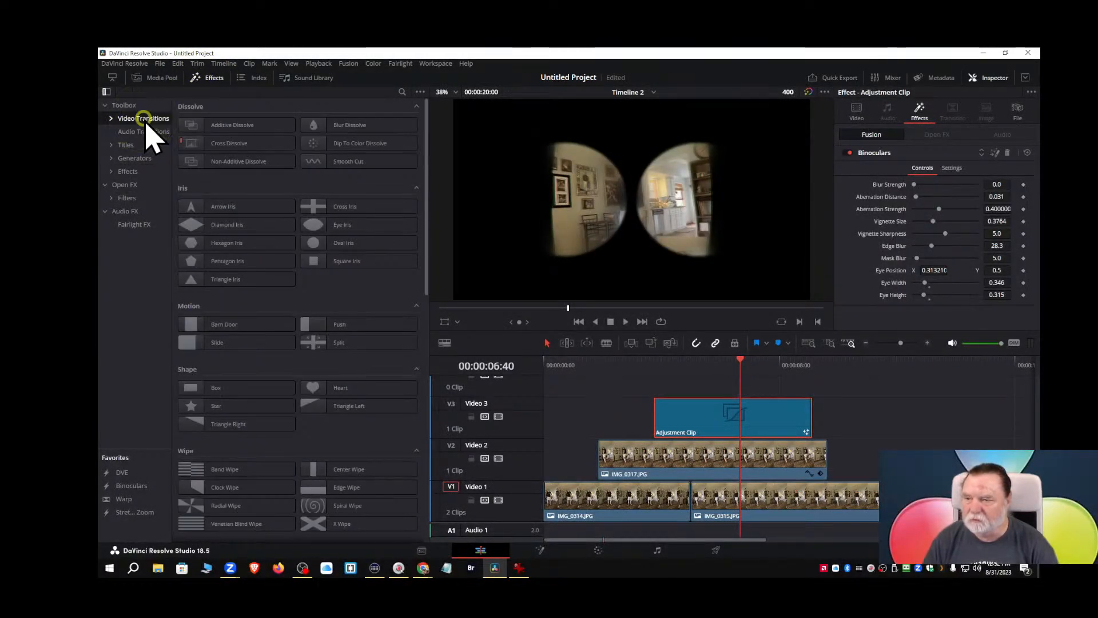
pyautogui.moveTo(228, 224); pyautogui.dragTo(700, 497)
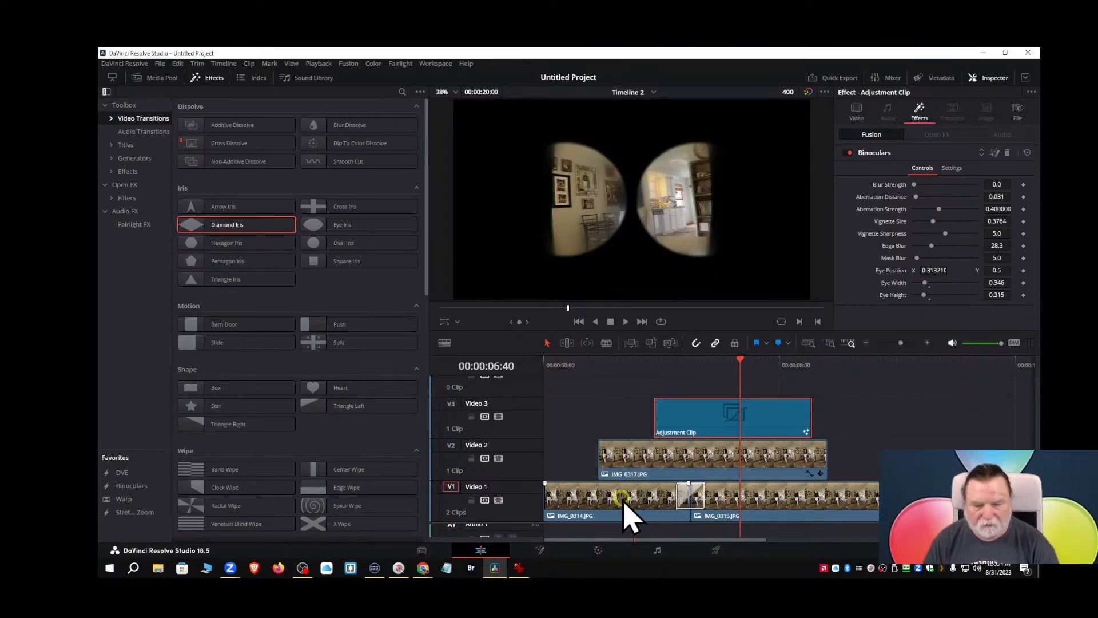
pyautogui.click(607, 493)
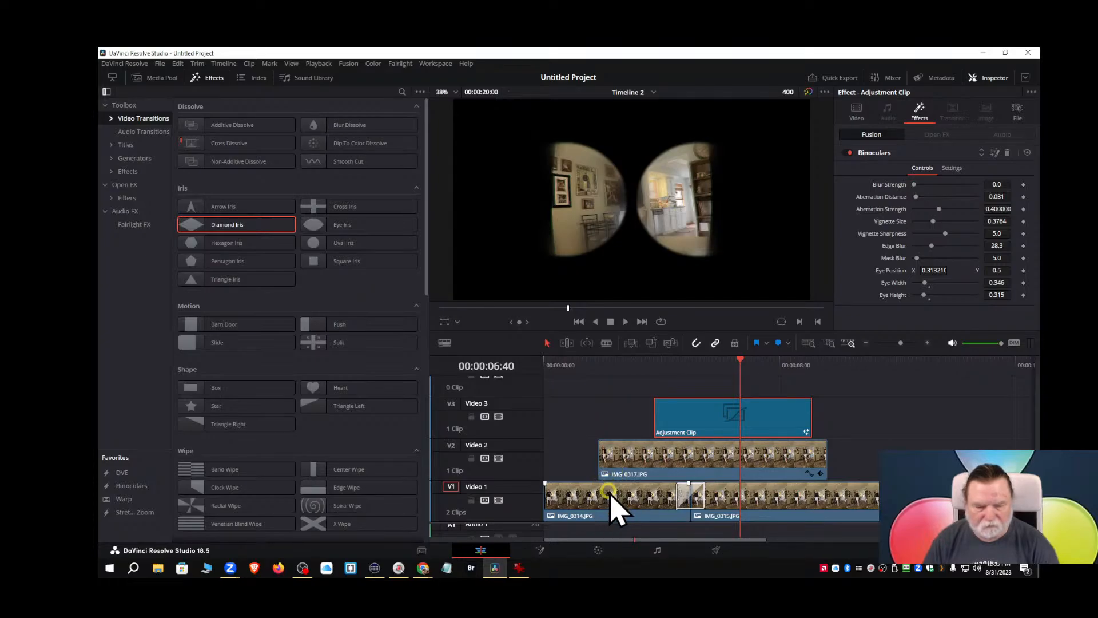
pyautogui.click(200, 79)
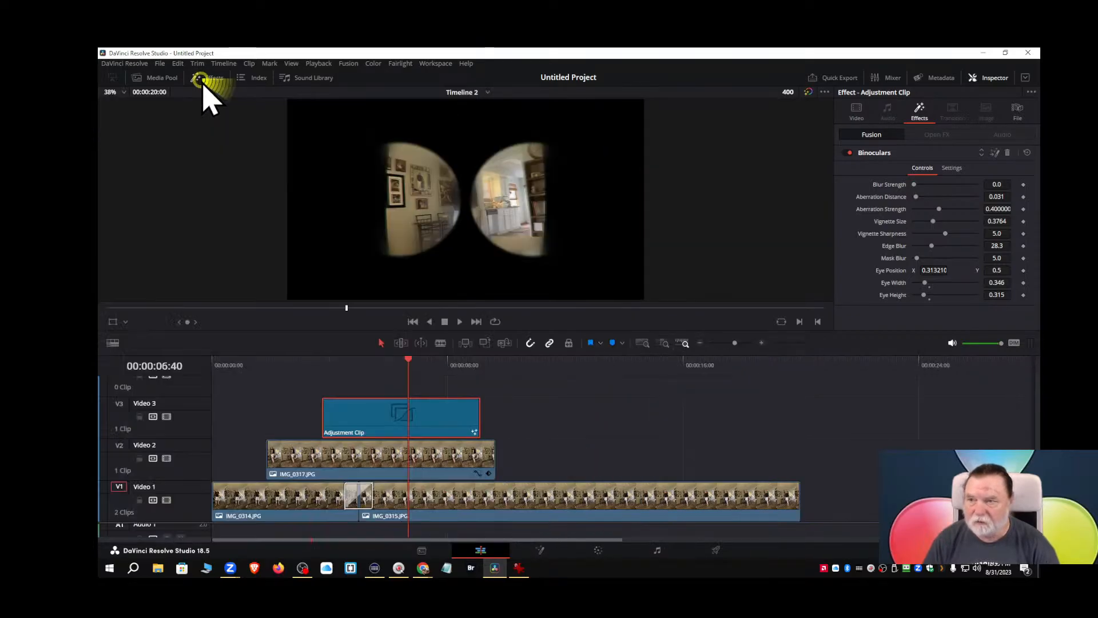
# Trim the end of IMG_0315.JPG to 00:00:10:15 and play the timeline through from 00:00:00:34.
pyautogui.click(800, 501)
pyautogui.moveTo(801, 501); pyautogui.dragTo(506, 489)
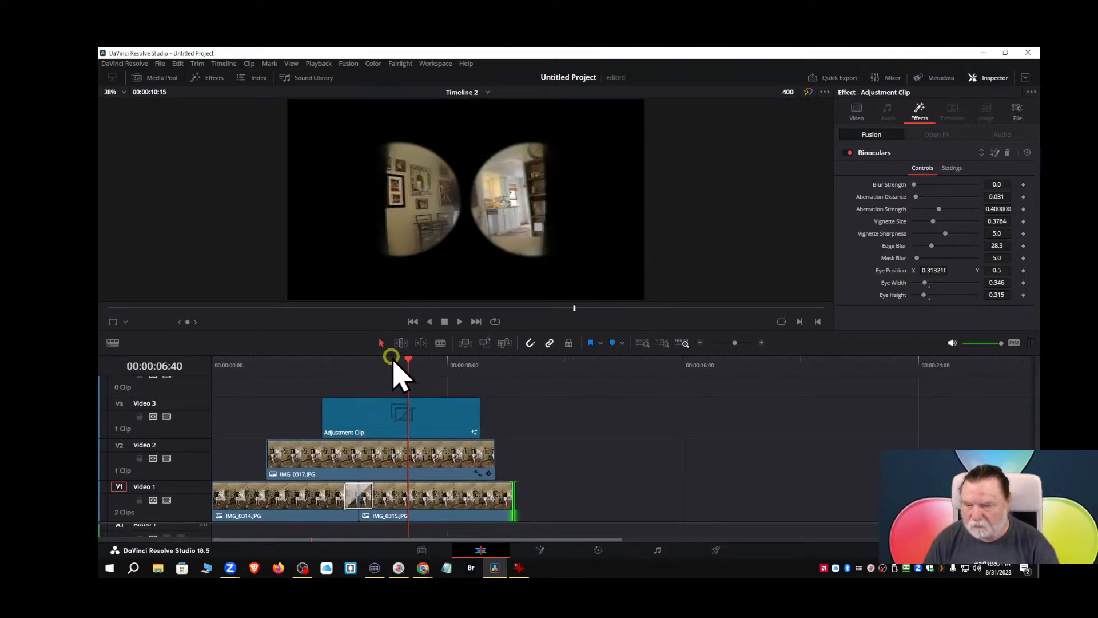
pyautogui.moveTo(407, 357); pyautogui.dragTo(233, 385)
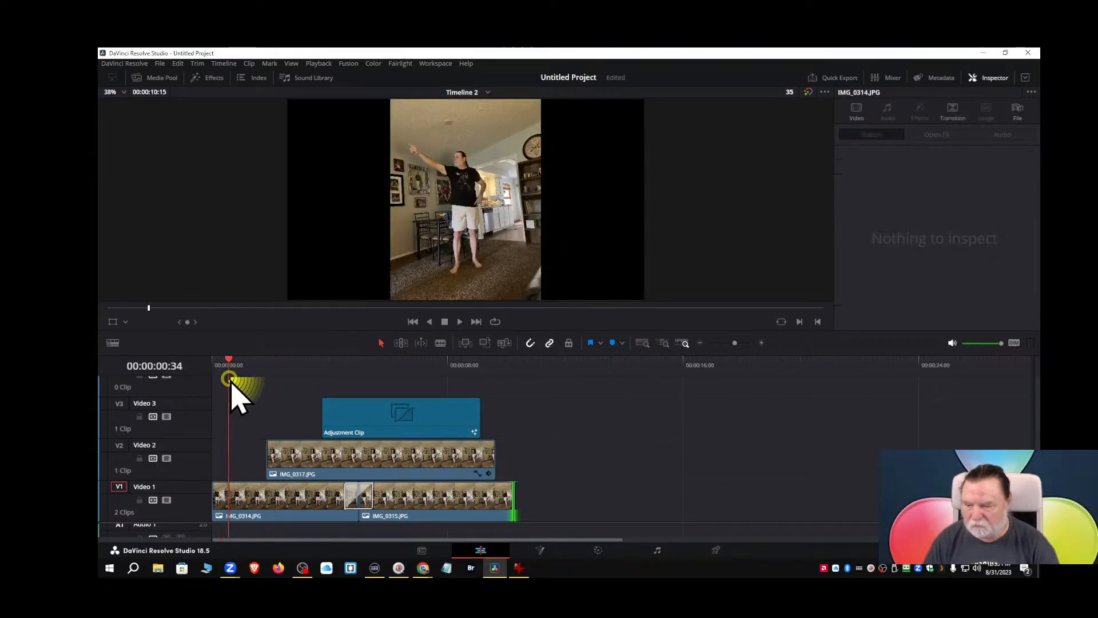
pyautogui.press('space')
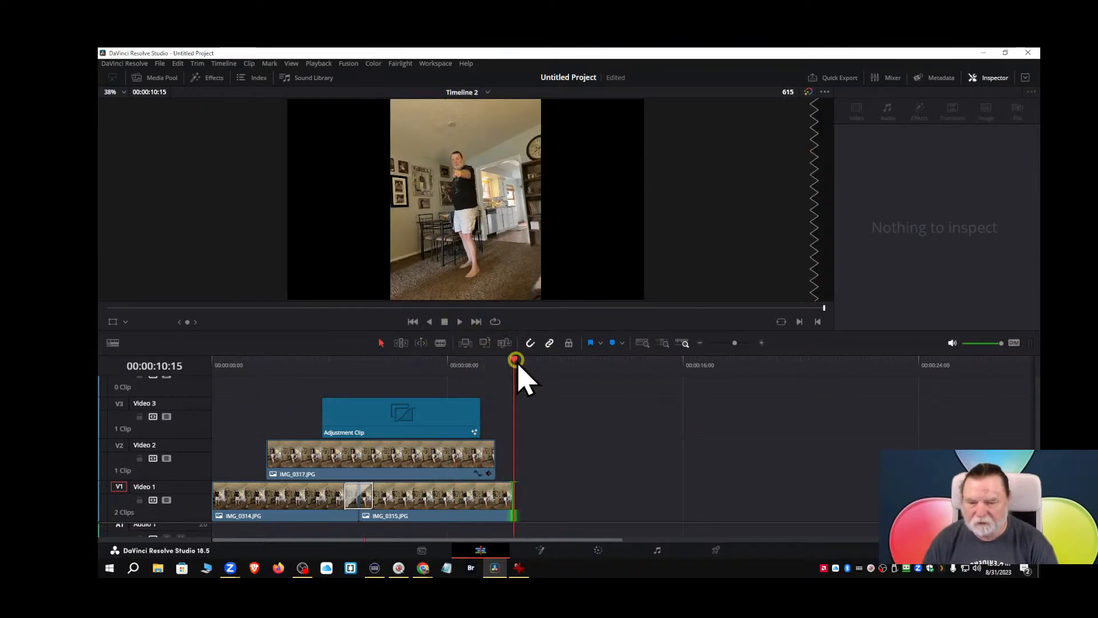
pyautogui.moveTo(514, 361); pyautogui.dragTo(191, 366)
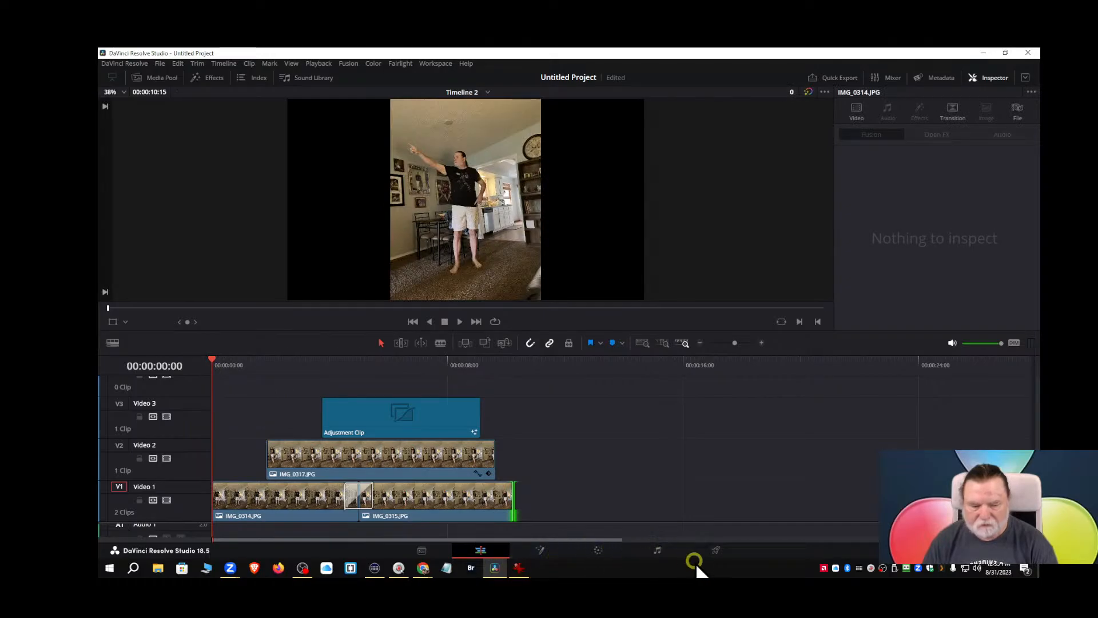
# Open the Deliver page and set the render location of the Untitled file to the Desktop.
pyautogui.click(713, 552)
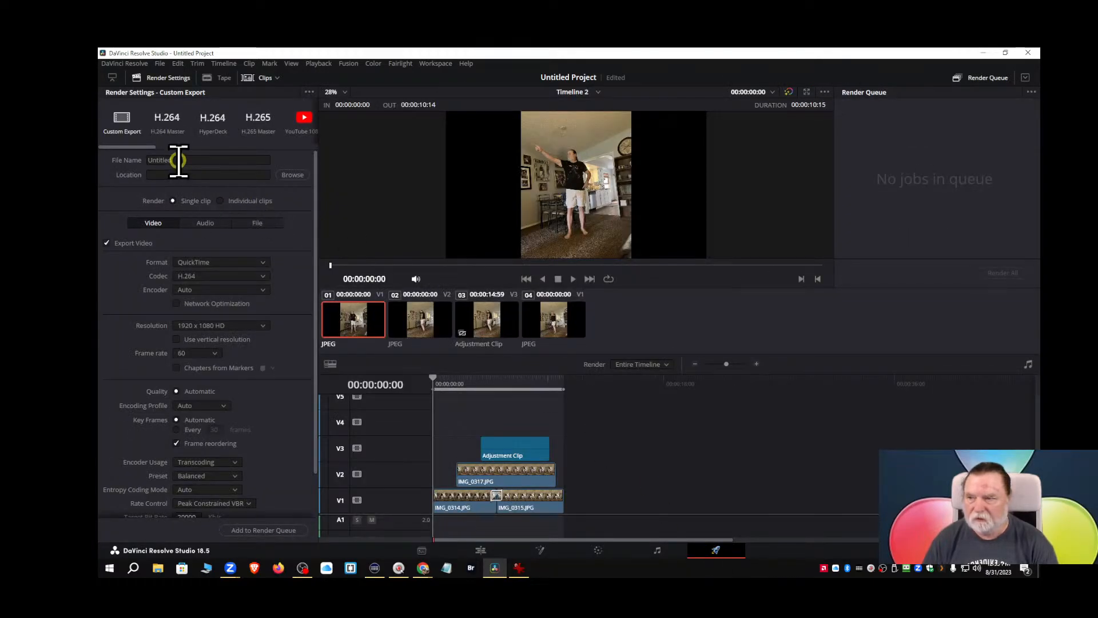
pyautogui.click(293, 175)
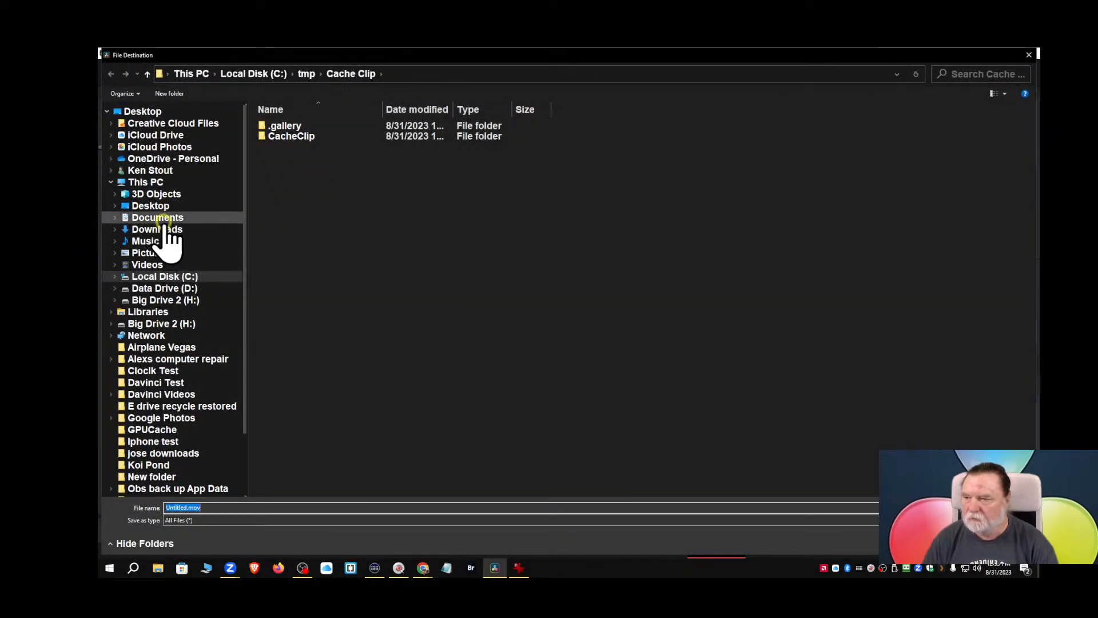
pyautogui.click(157, 206)
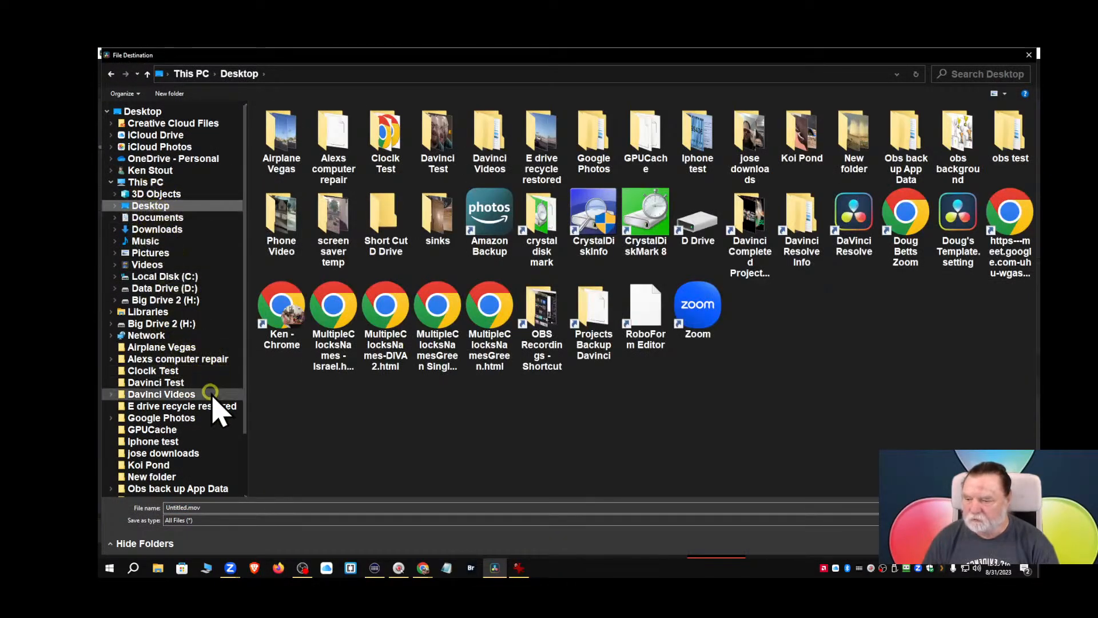
pyautogui.click(961, 563)
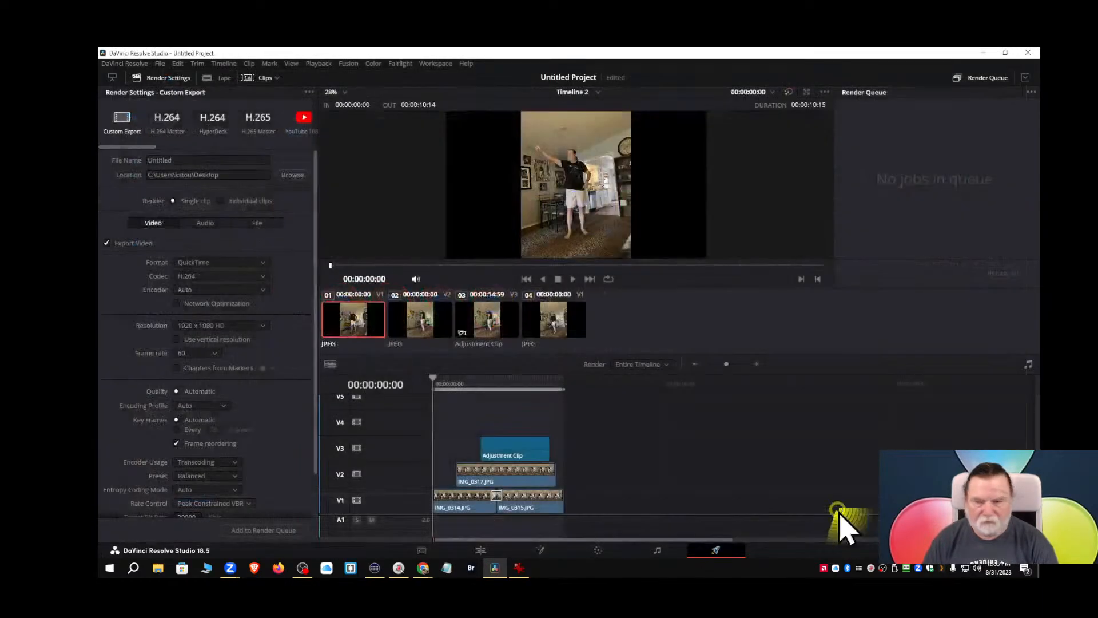
# Set the export format to MP4 and render Timeline 2 through the render queue.
pyautogui.click(262, 261)
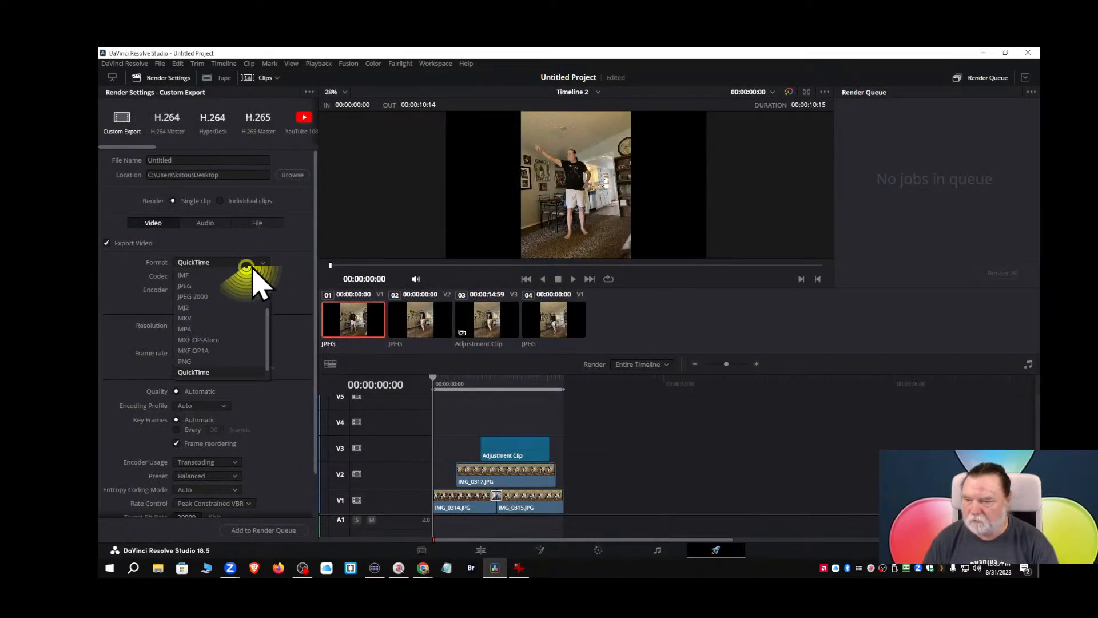
pyautogui.click(184, 329)
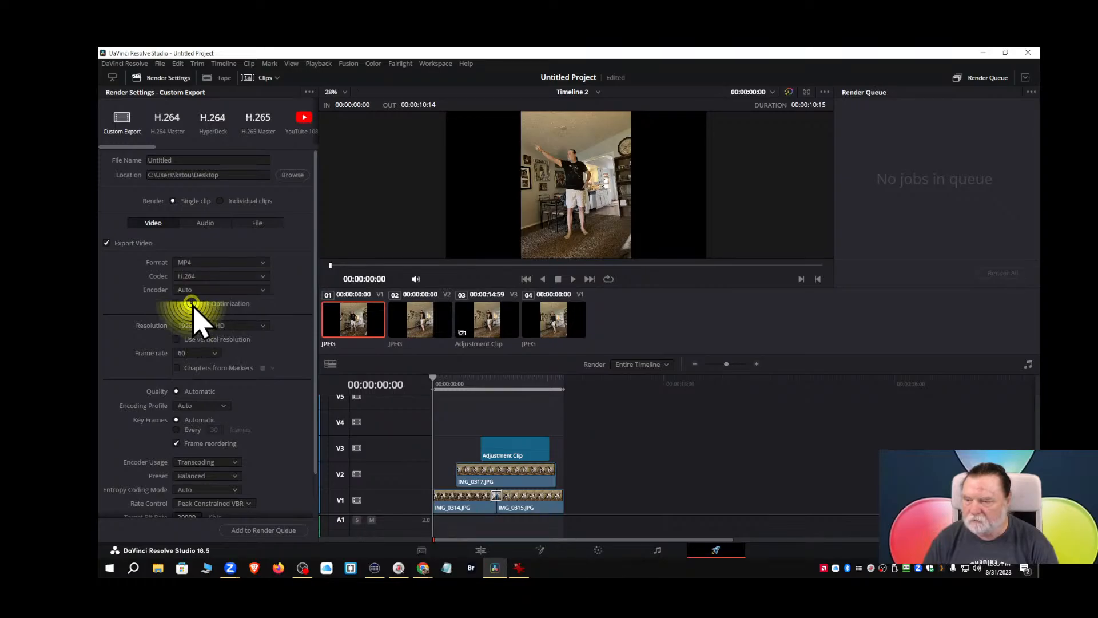
pyautogui.click(257, 530)
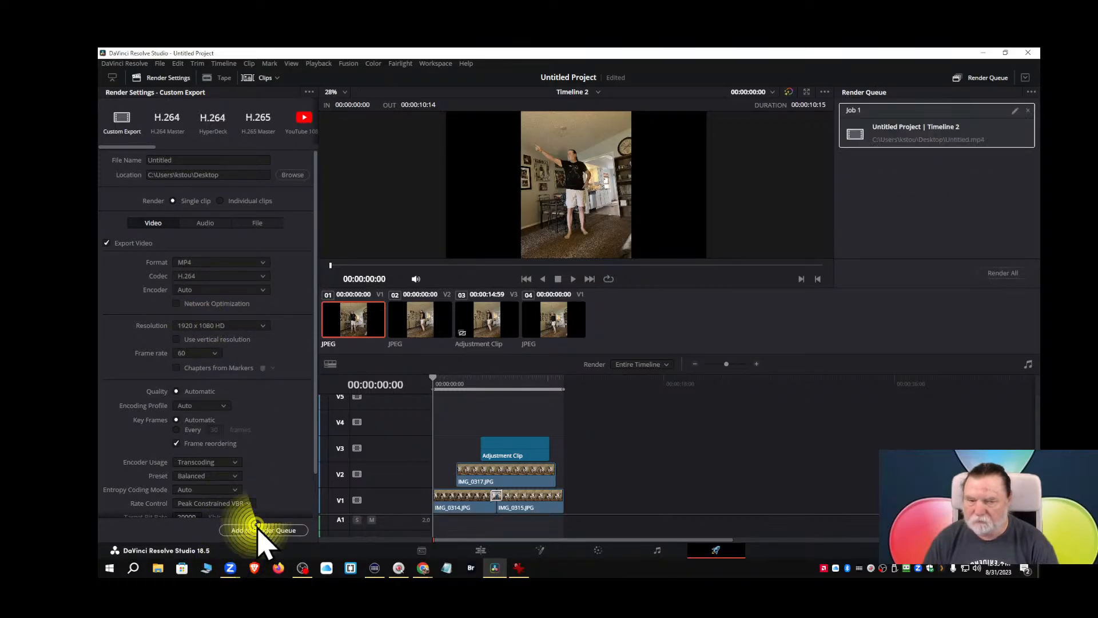
pyautogui.click(996, 273)
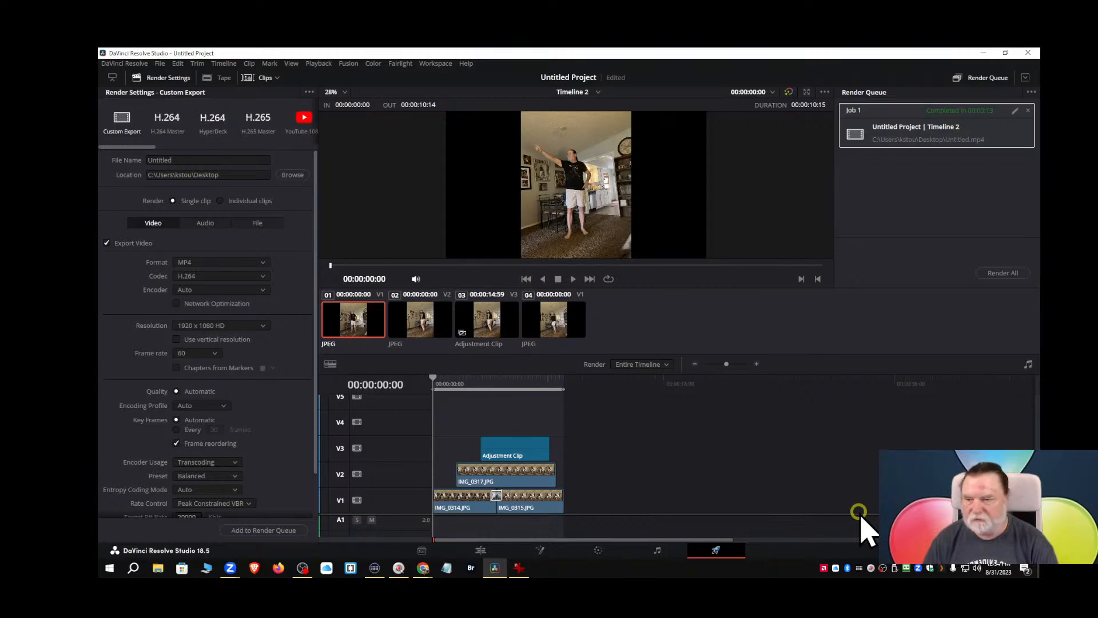
# Clear the Resolve and Zoom Meeting windows off the desktop and play the rendered Untitled.mp4 in VLC.
pyautogui.click(982, 53)
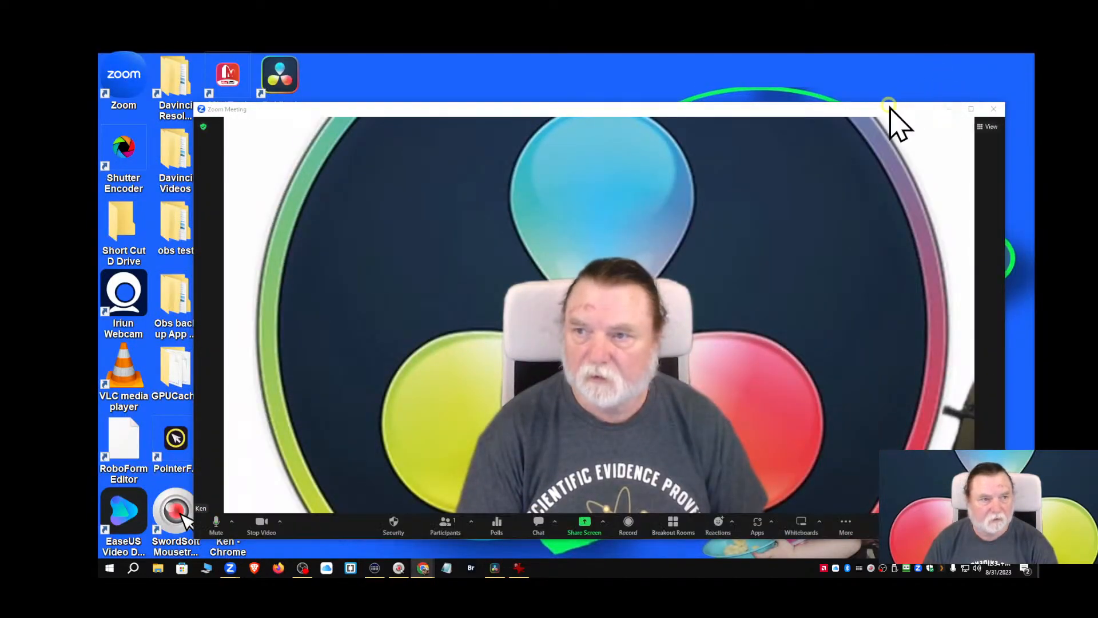
pyautogui.moveTo(890, 108); pyautogui.dragTo(1097, 105)
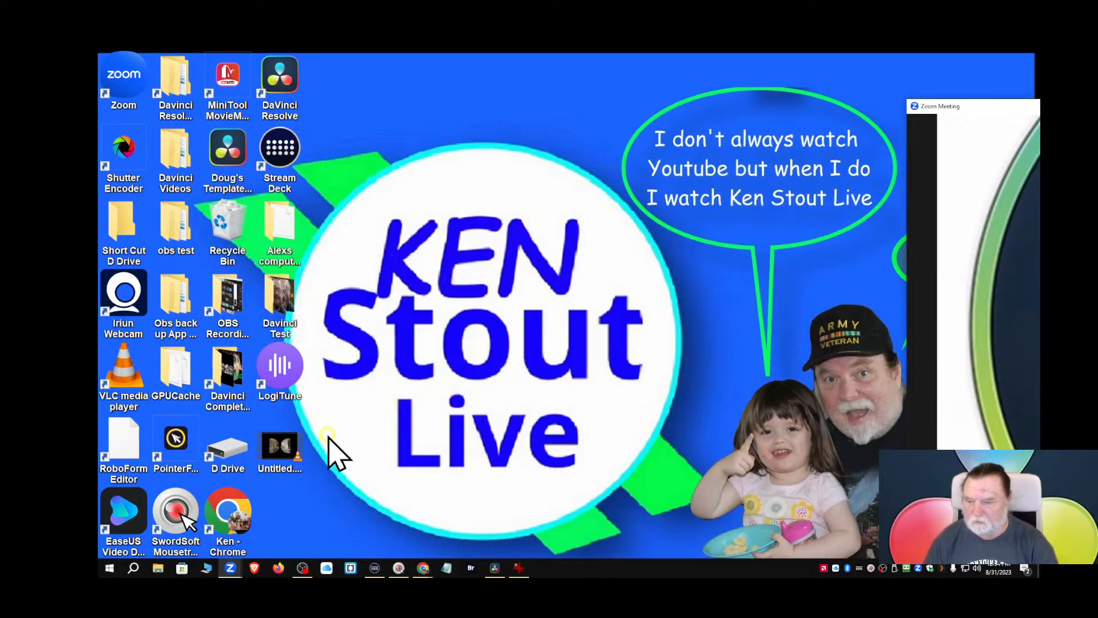
pyautogui.moveTo(998, 107); pyautogui.dragTo(1097, 107)
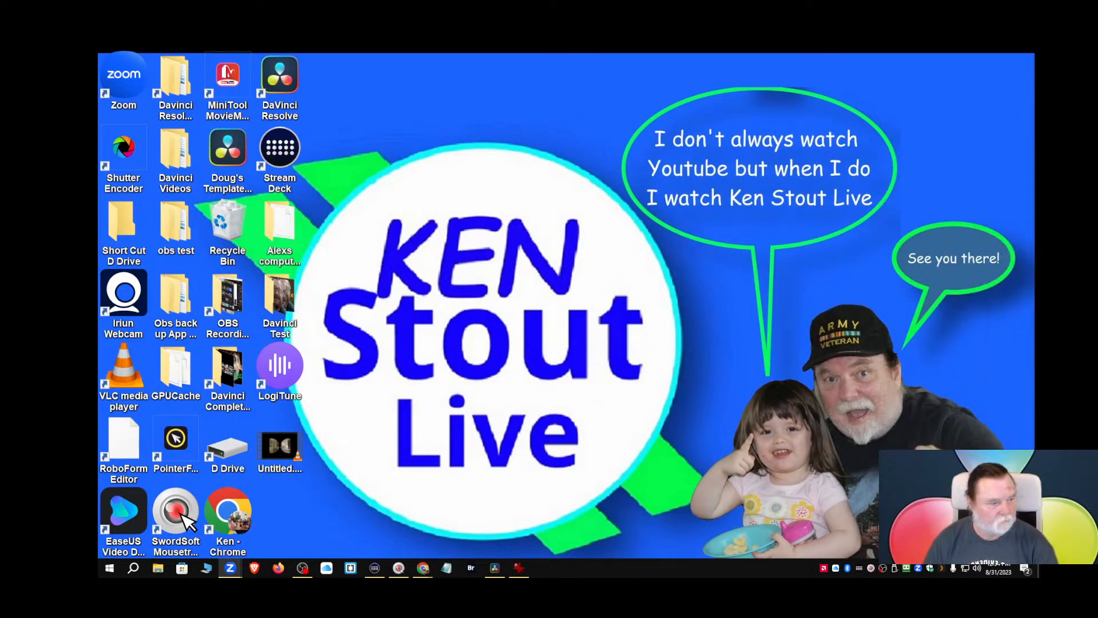
pyautogui.doubleClick(282, 447)
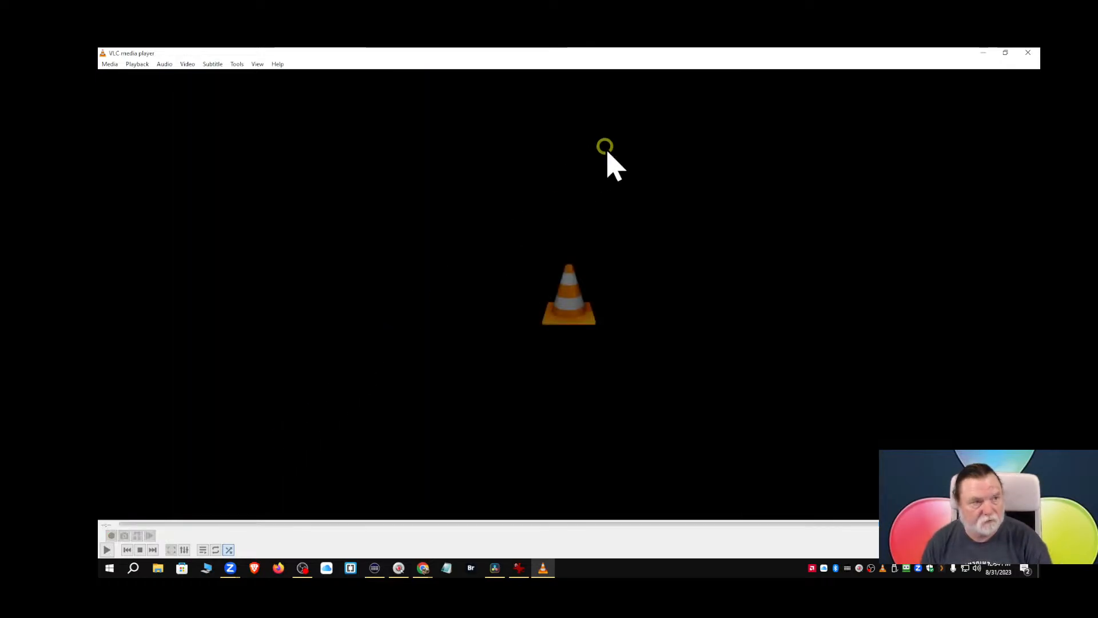
pyautogui.click(1029, 53)
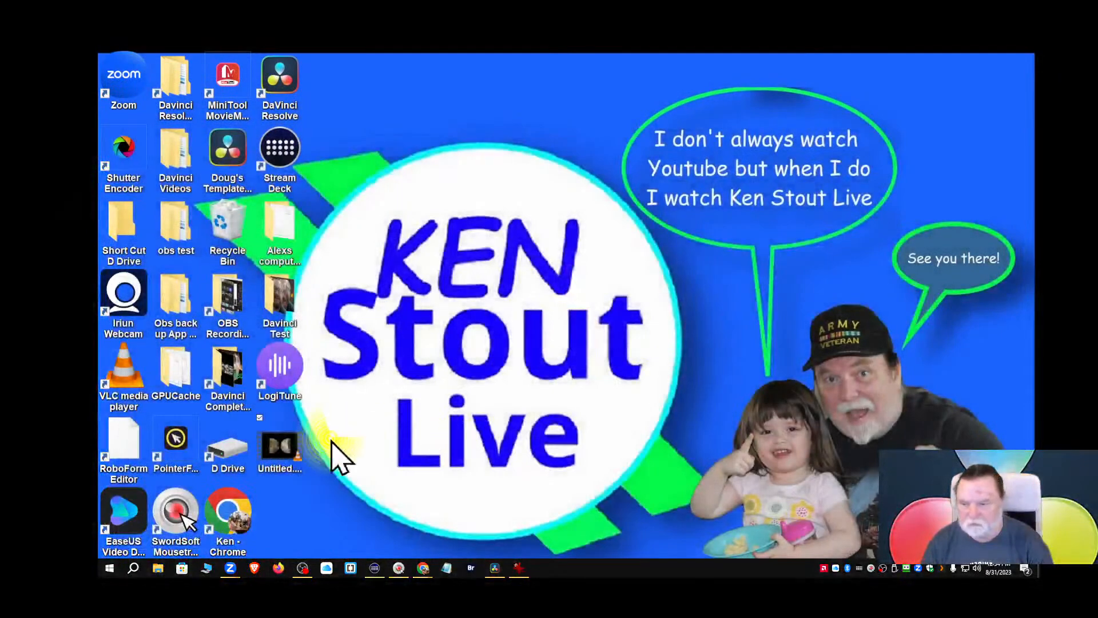
# Delete Untitled.mp4 from the desktop and render Timeline 1 from Resolve's Deliver page.
pyautogui.rightClick(283, 448)
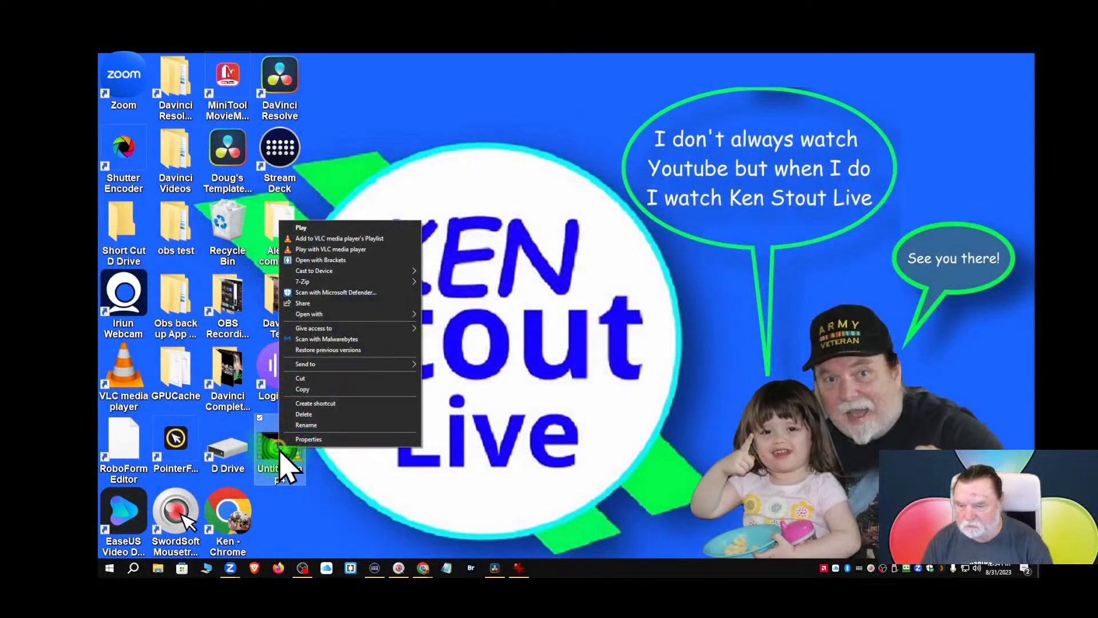
pyautogui.click(306, 414)
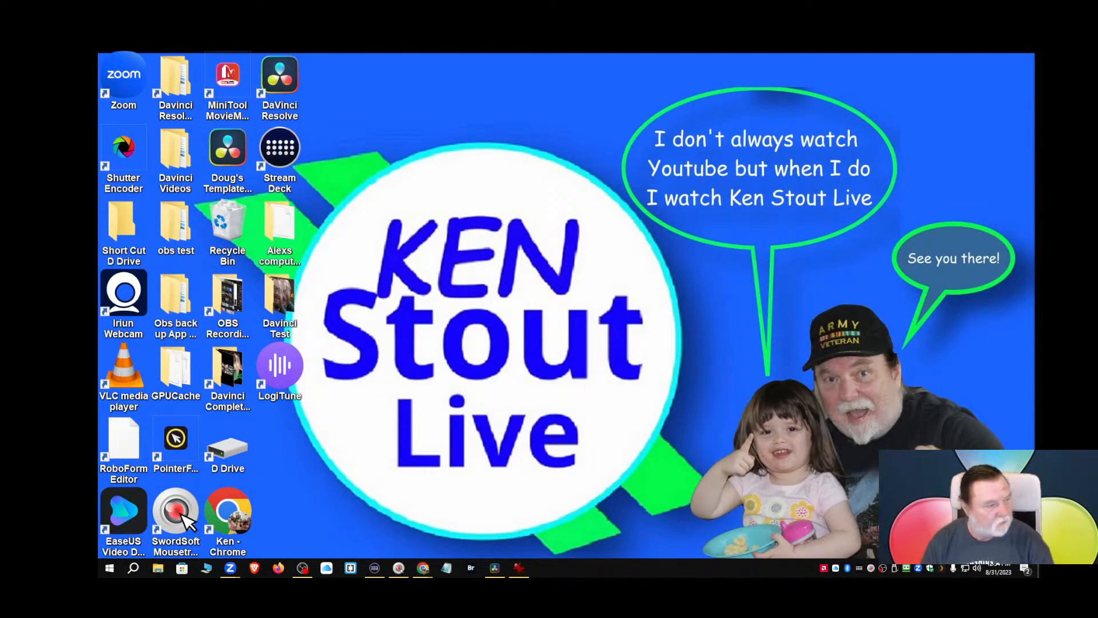
pyautogui.click(493, 569)
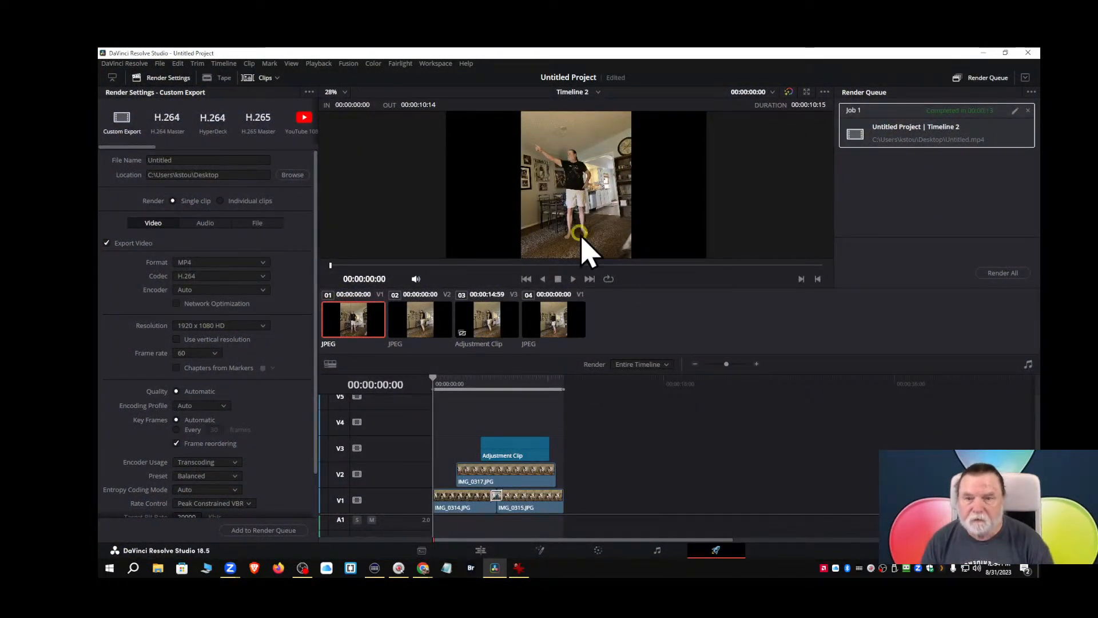
pyautogui.click(597, 90)
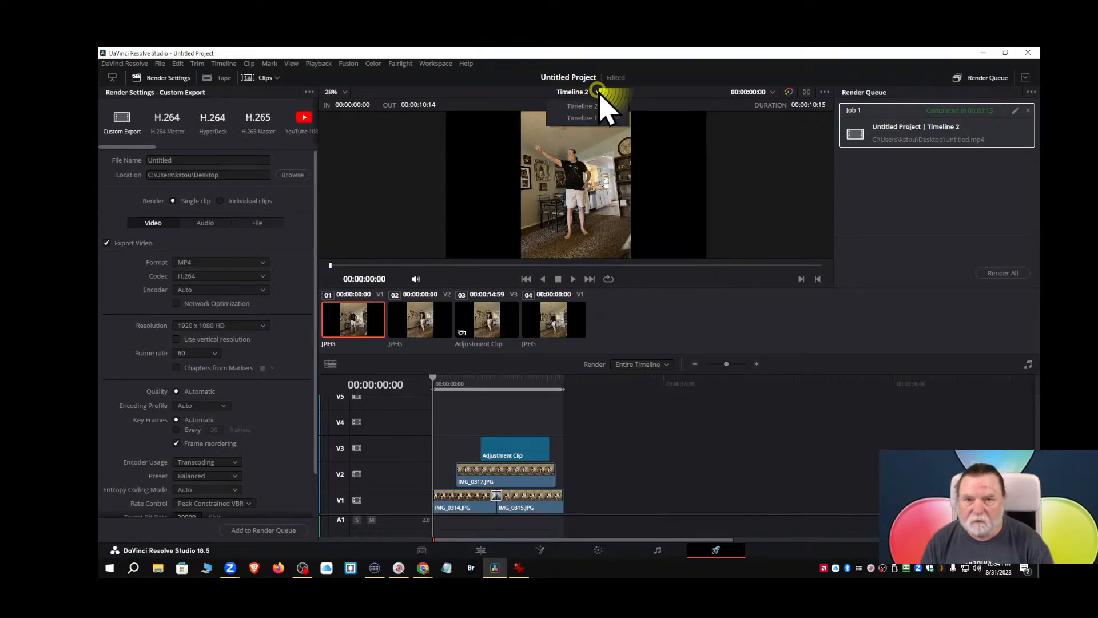
pyautogui.click(590, 118)
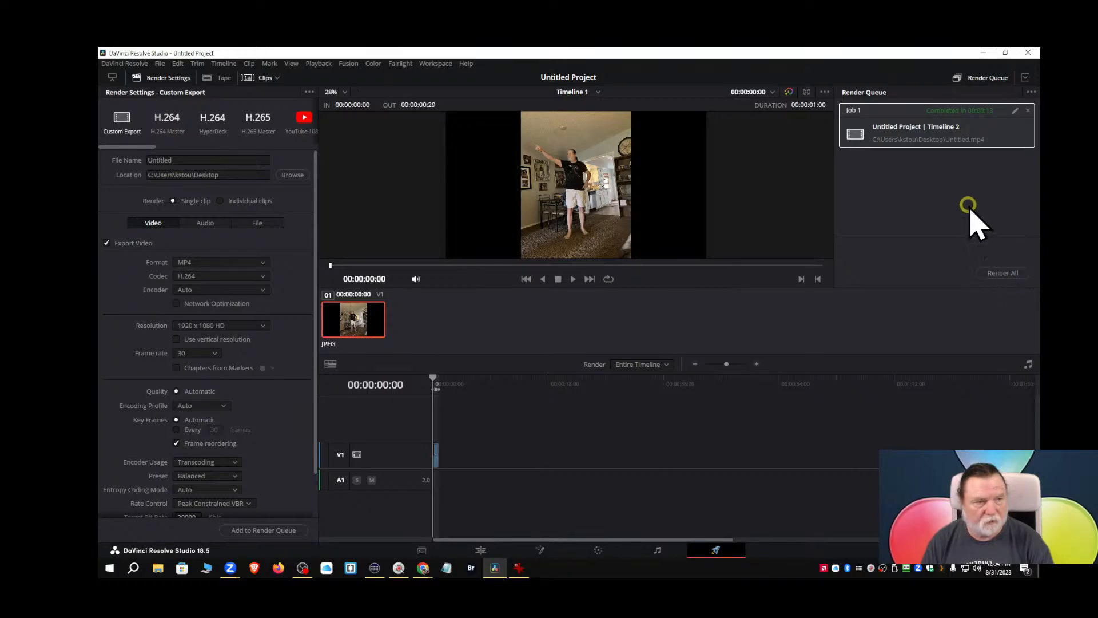
pyautogui.click(259, 530)
pyautogui.click(1000, 273)
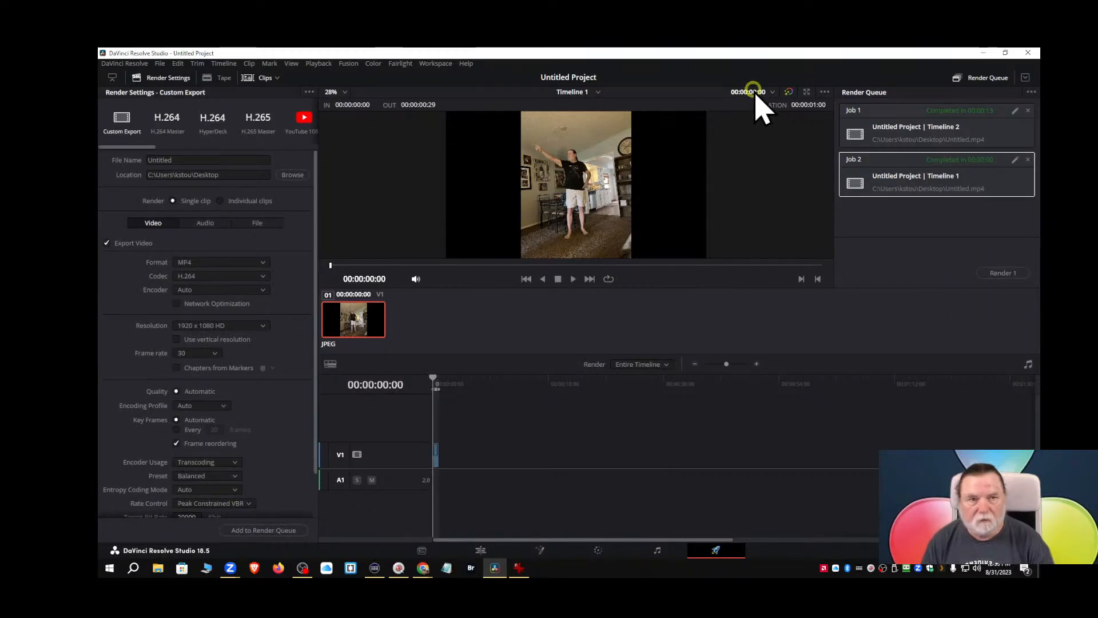
# Minimize Resolve, play the newly rendered Untitled.mp4 from the desktop, and delete the file.
pyautogui.click(984, 53)
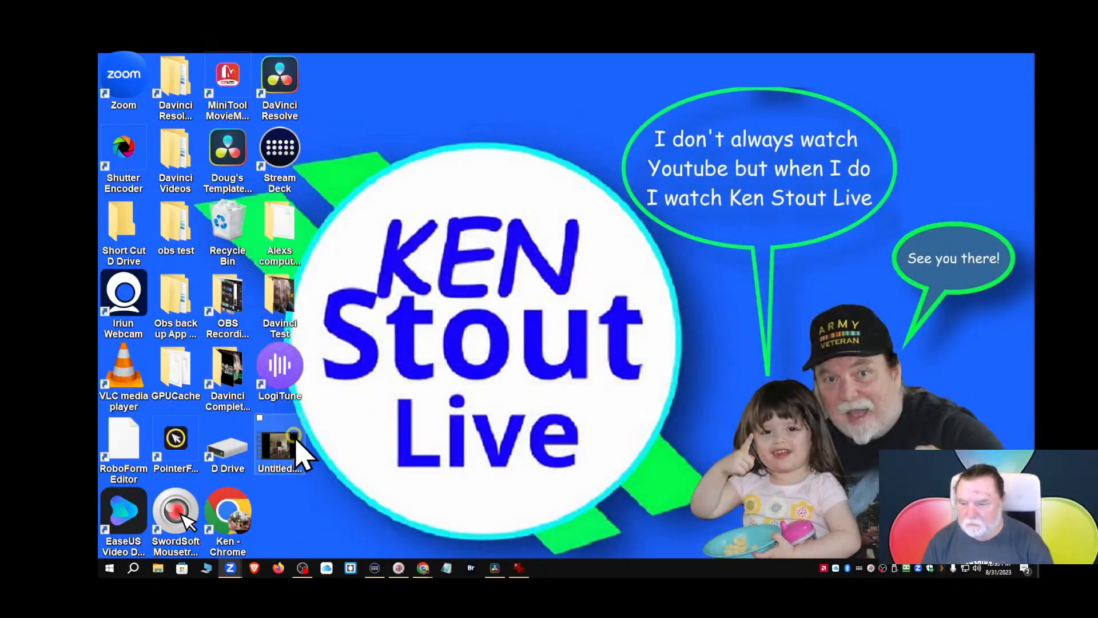
pyautogui.doubleClick(279, 445)
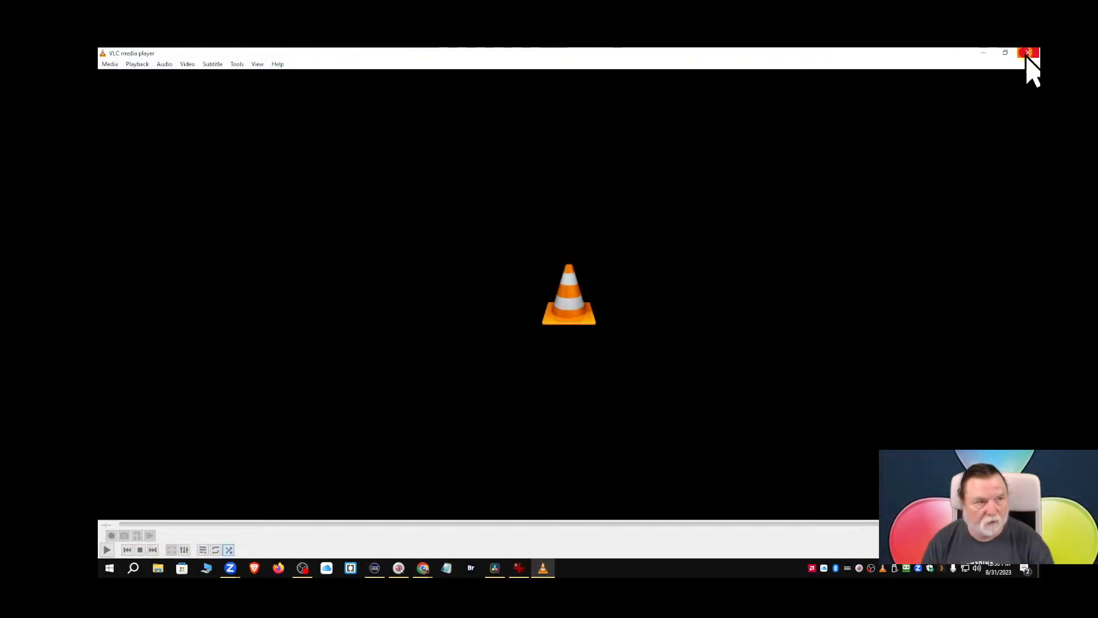
pyautogui.click(1028, 53)
pyautogui.rightClick(282, 455)
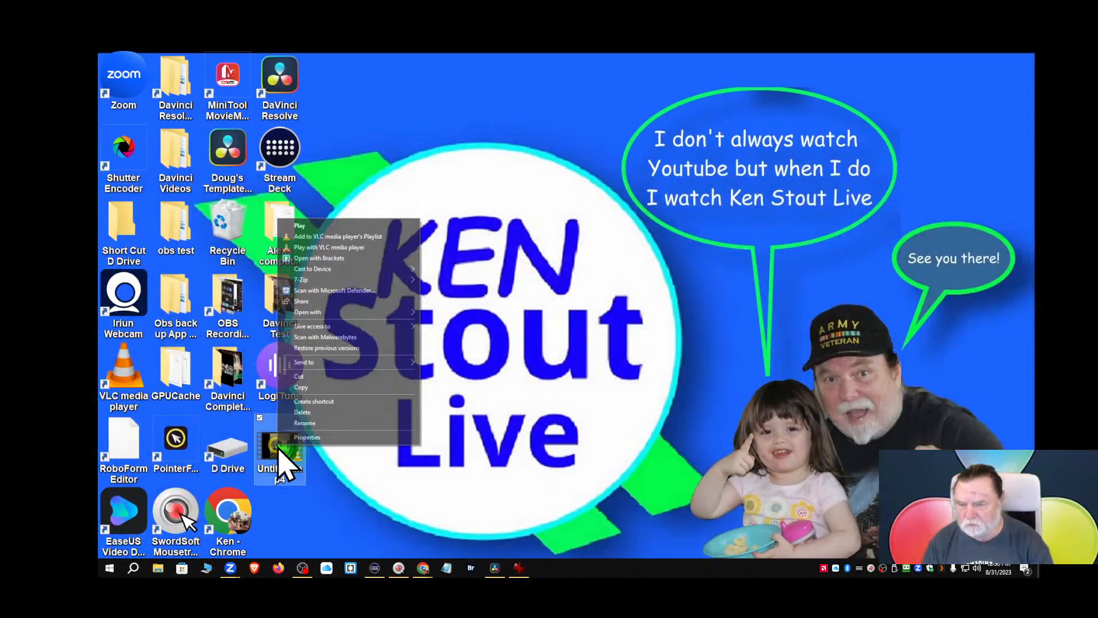
pyautogui.click(293, 438)
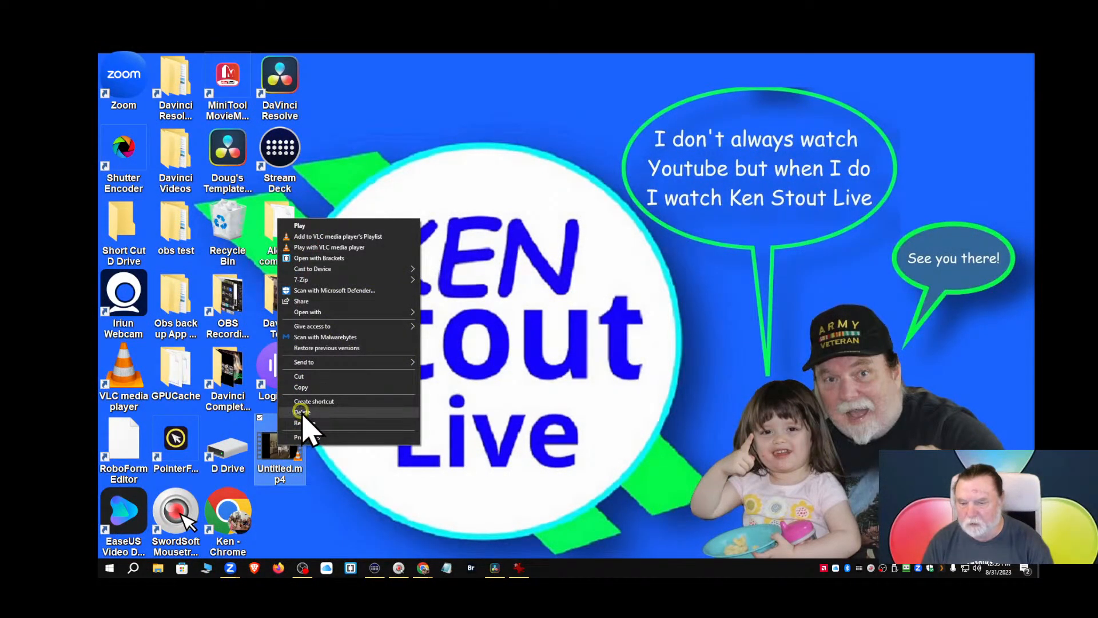
pyautogui.click(302, 412)
# Return to Resolve's Edit page and save the project as "timeline change after setting FPS".
pyautogui.click(494, 567)
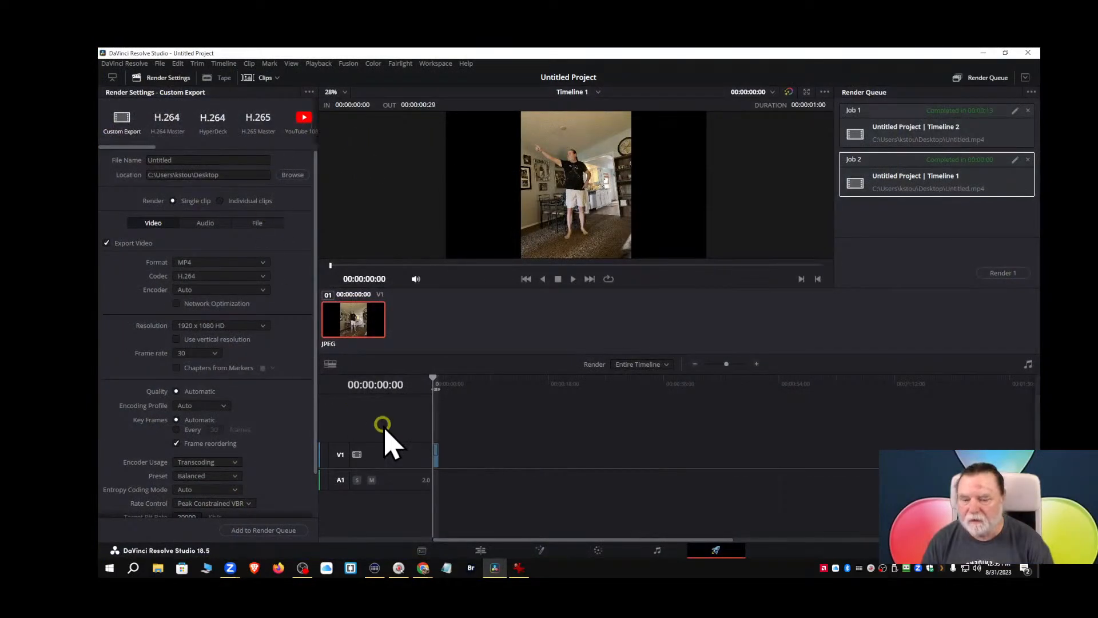
pyautogui.click(481, 551)
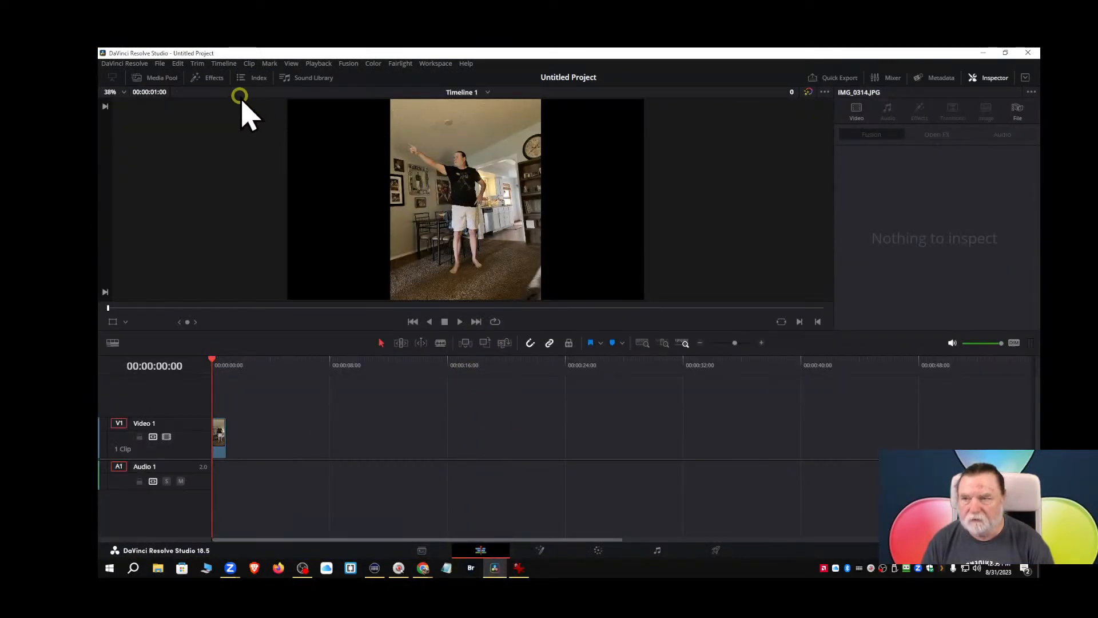
pyautogui.click(161, 64)
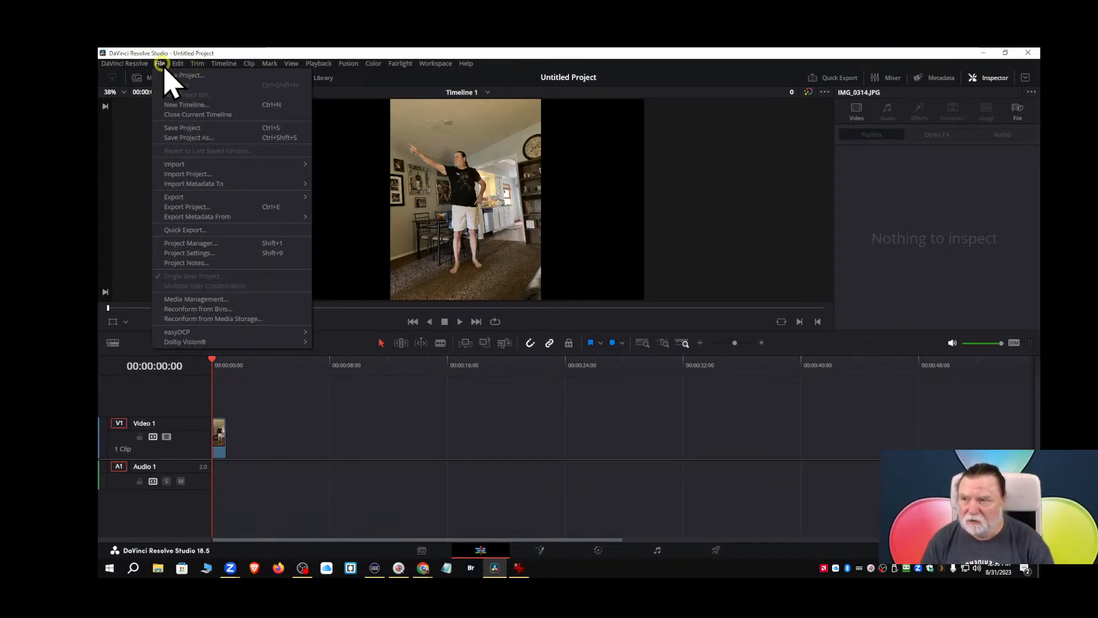
pyautogui.click(173, 161)
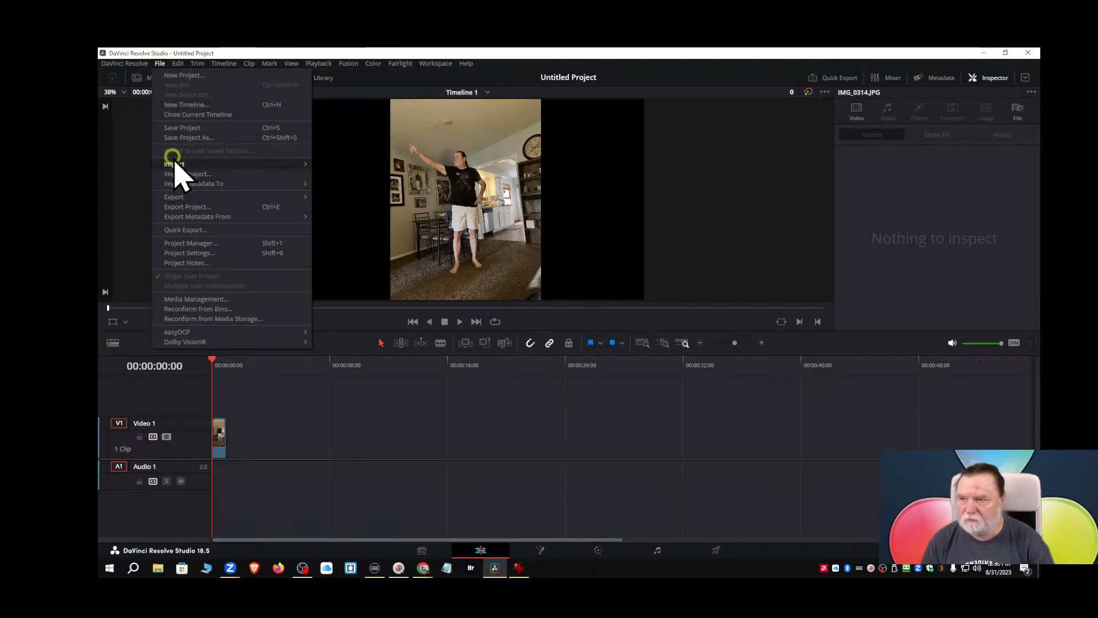
pyautogui.click(177, 129)
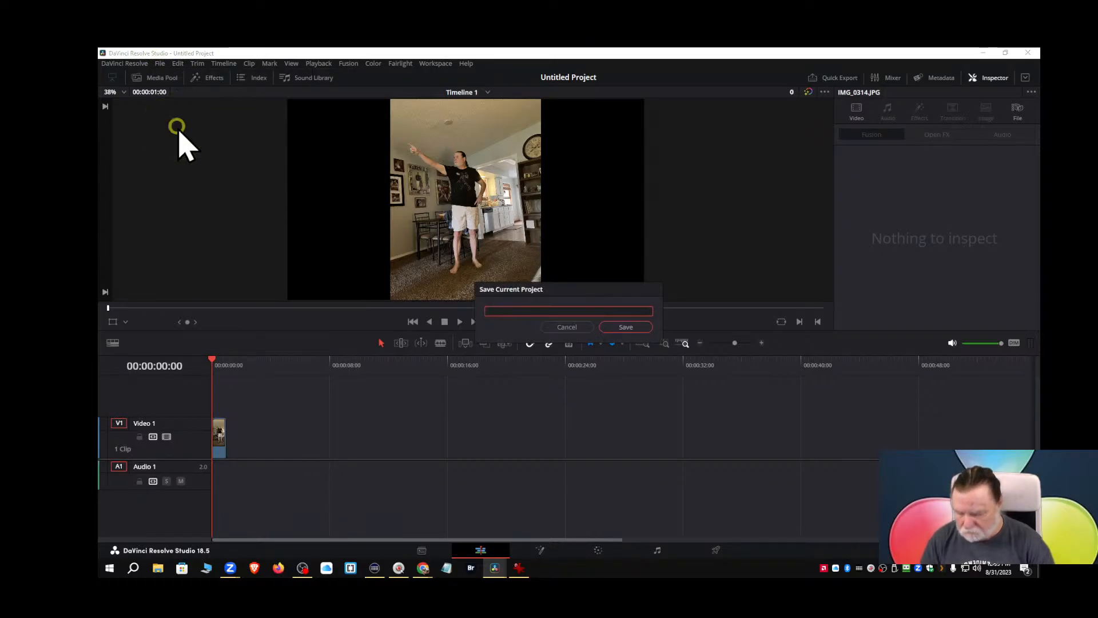
pyautogui.write('timeline chang')
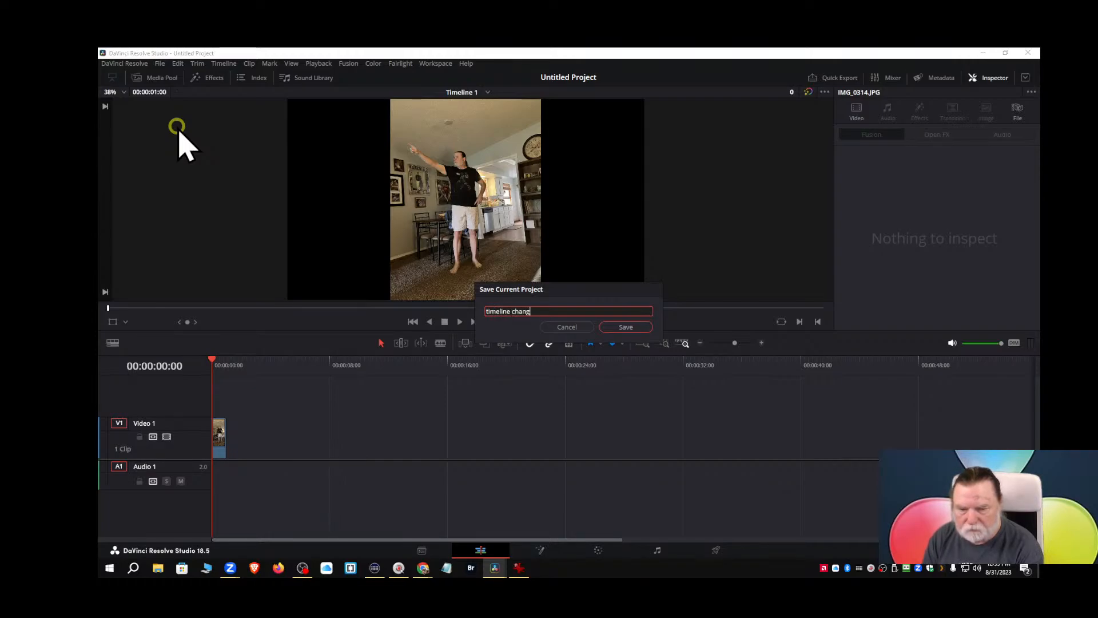
pyautogui.write('e after setting FPS')
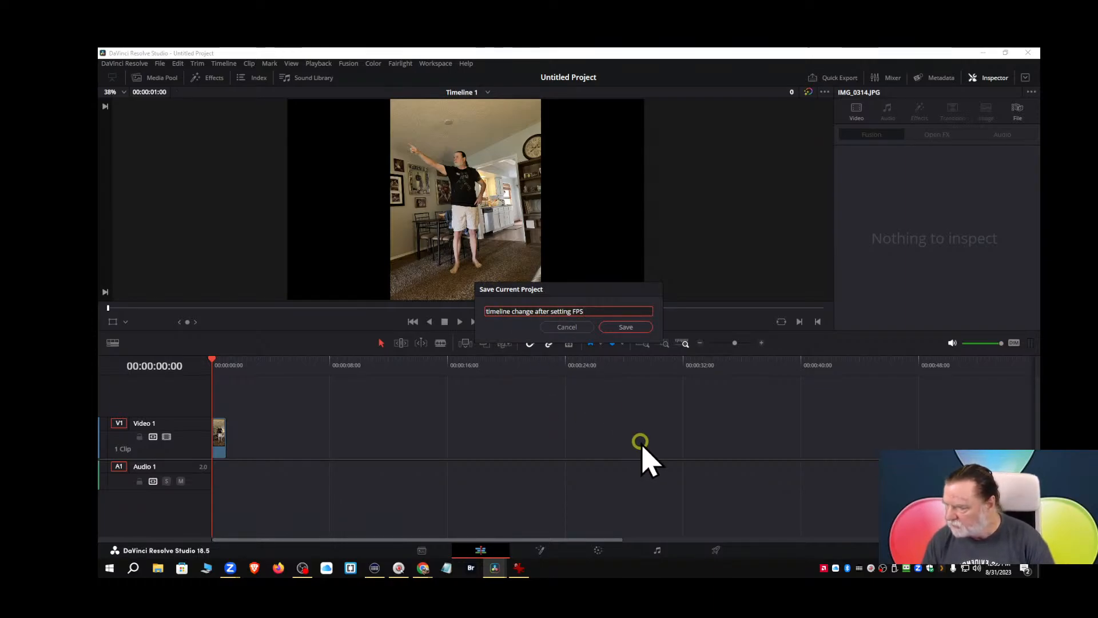
pyautogui.click(625, 326)
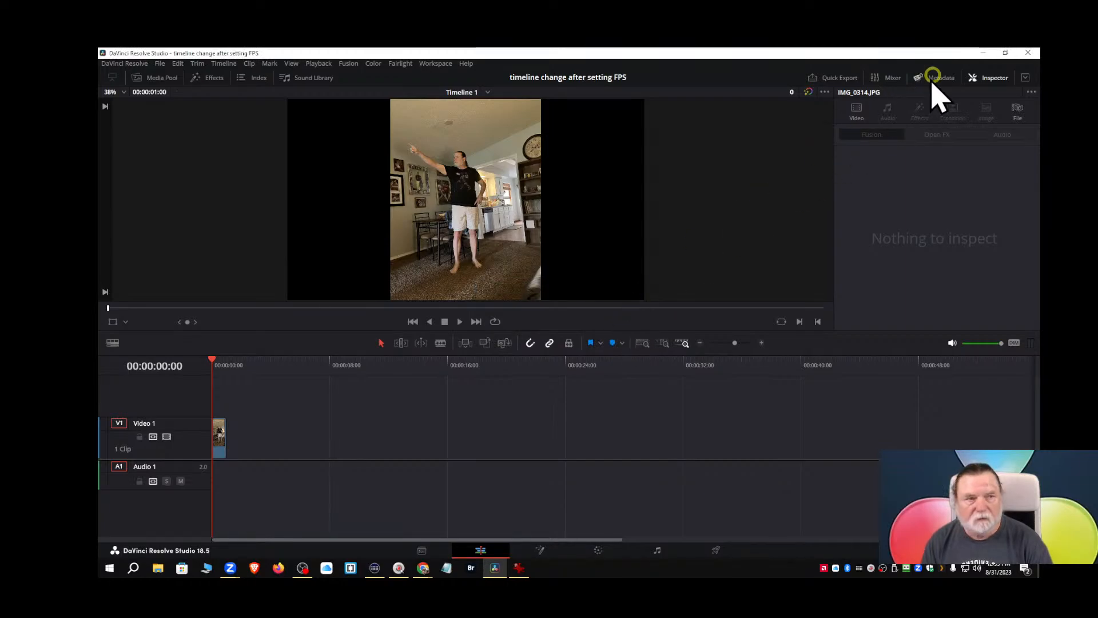
# Switch to Timeline 2, then close Resolve and reopen the "timeline change after setting FPS" project.
pyautogui.click(487, 92)
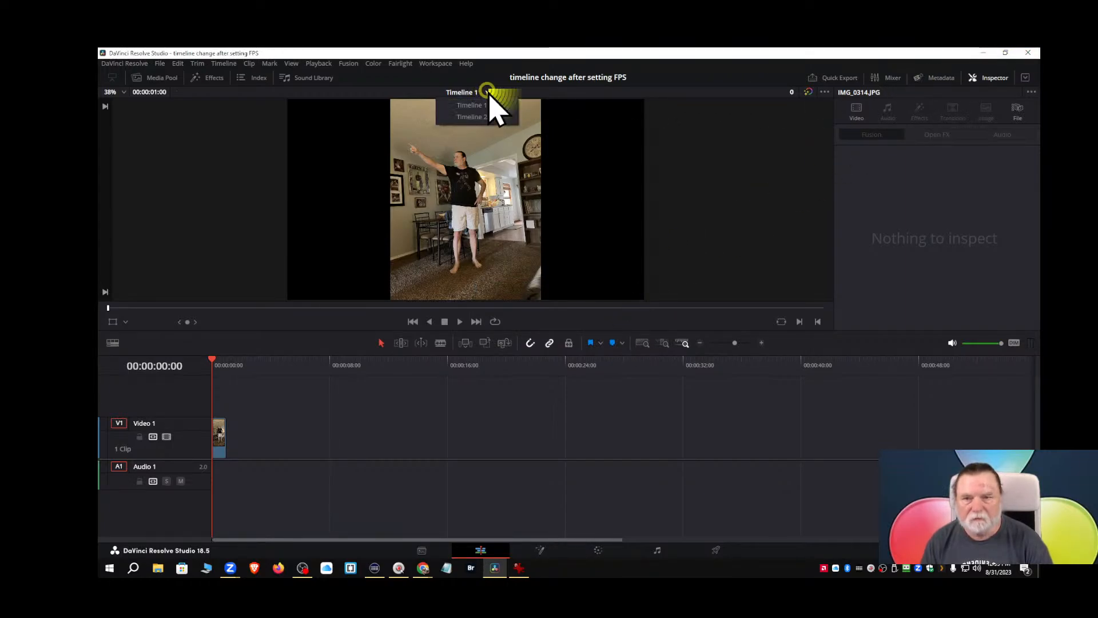
pyautogui.click(472, 117)
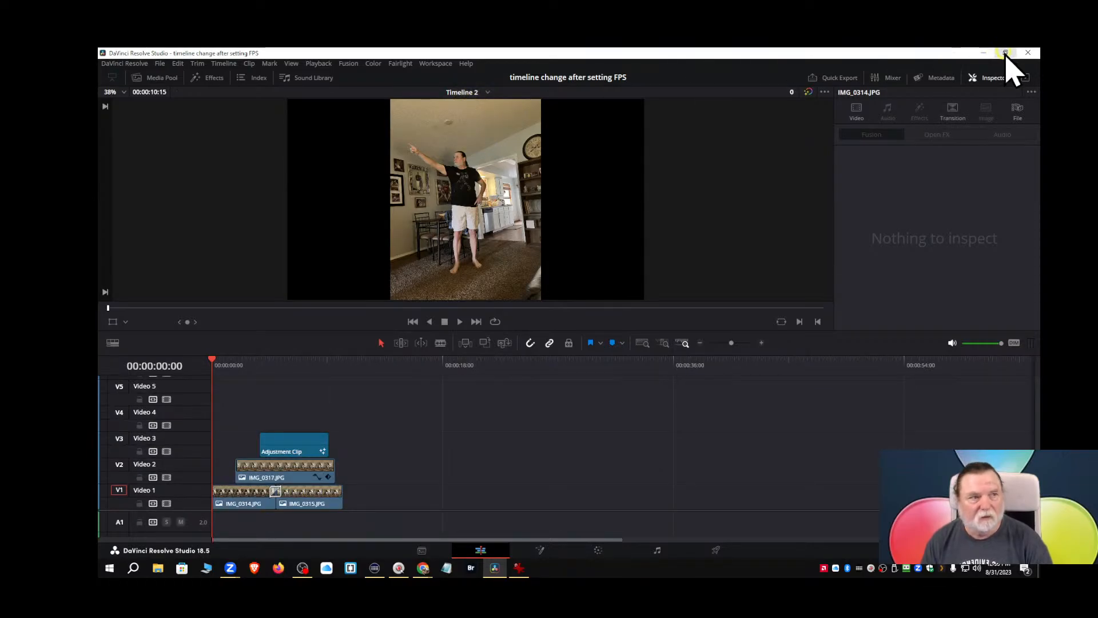
pyautogui.click(1028, 53)
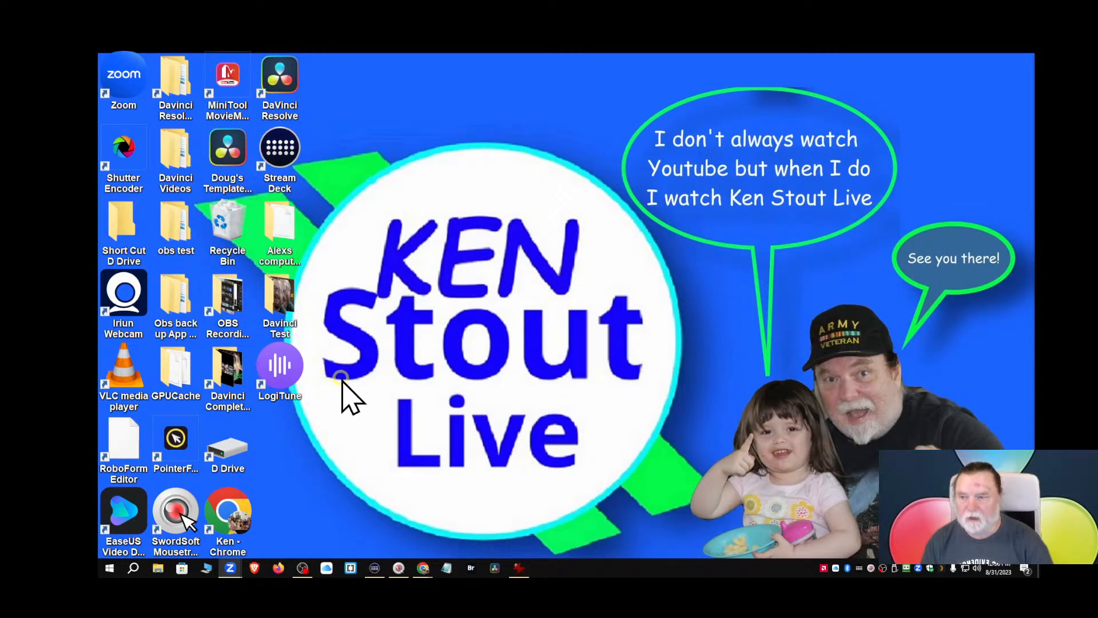
pyautogui.click(495, 568)
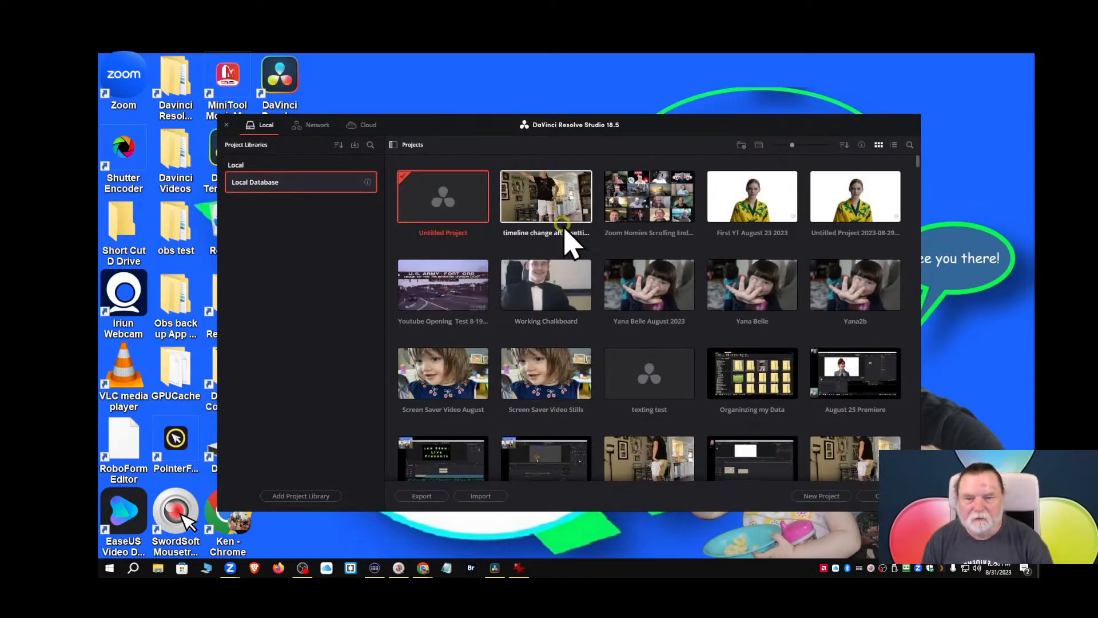
pyautogui.doubleClick(547, 199)
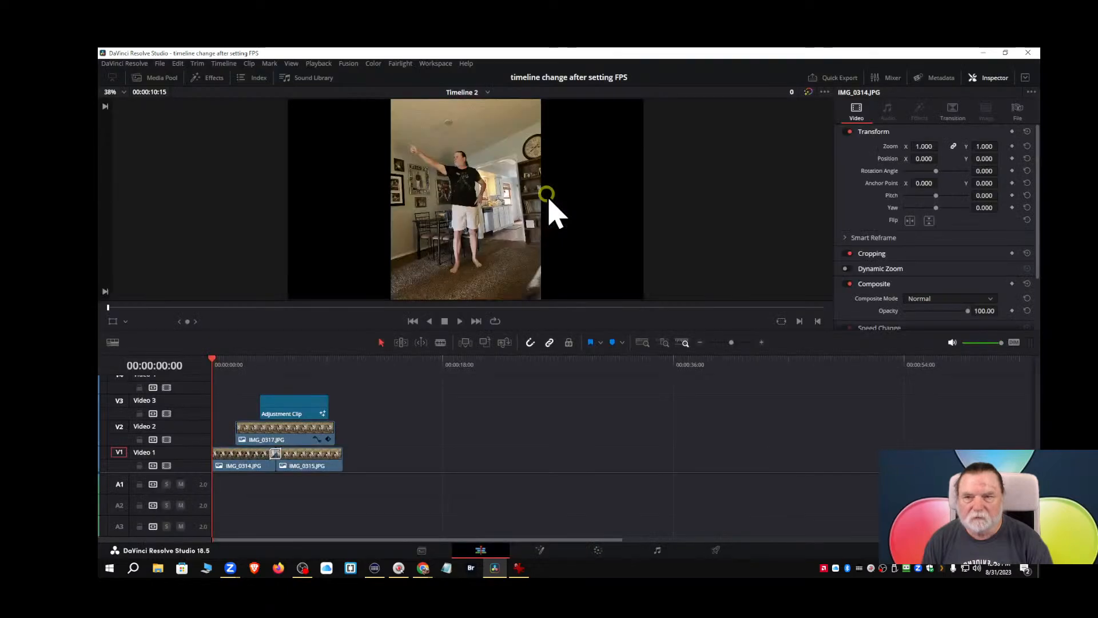
# Open Timeline 1 from its start on the Fusion page and check the clip's last frame number.
pyautogui.click(487, 92)
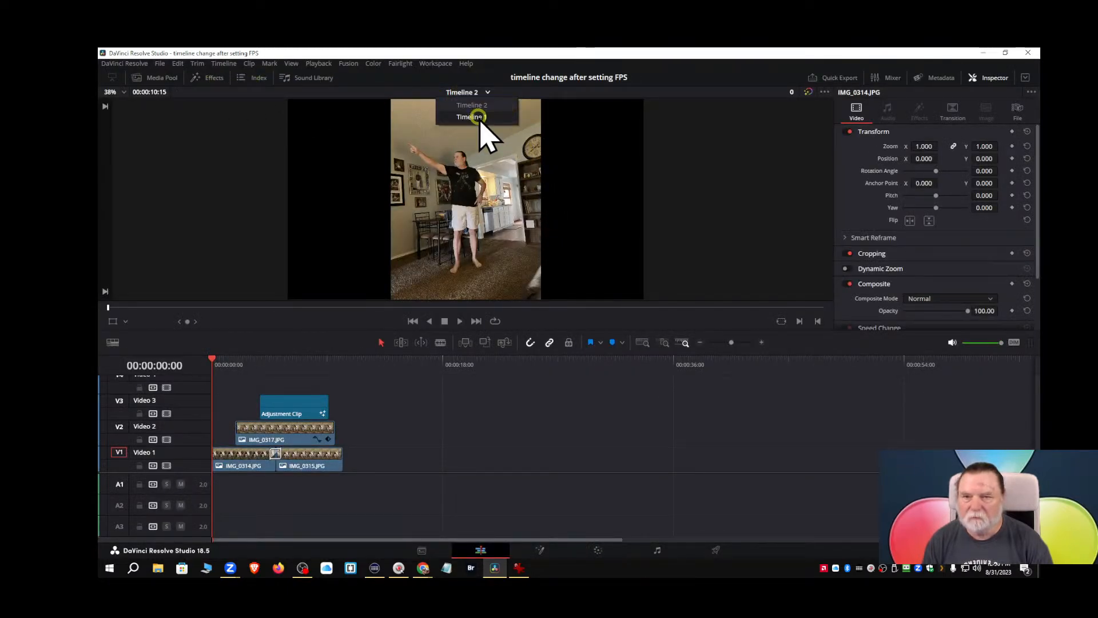
pyautogui.click(479, 117)
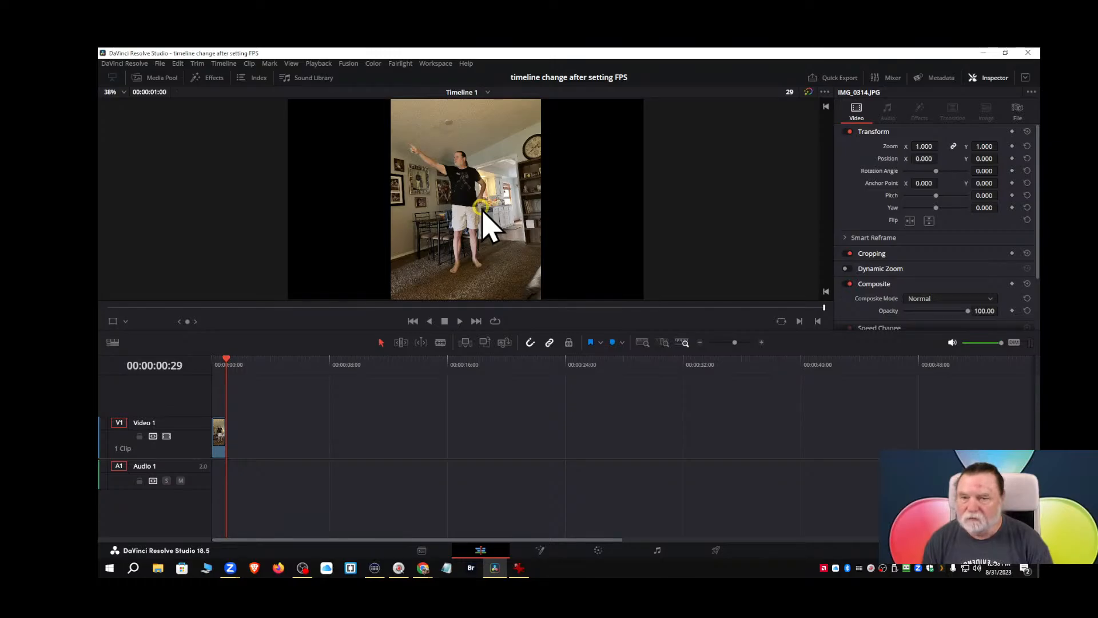
pyautogui.click(213, 362)
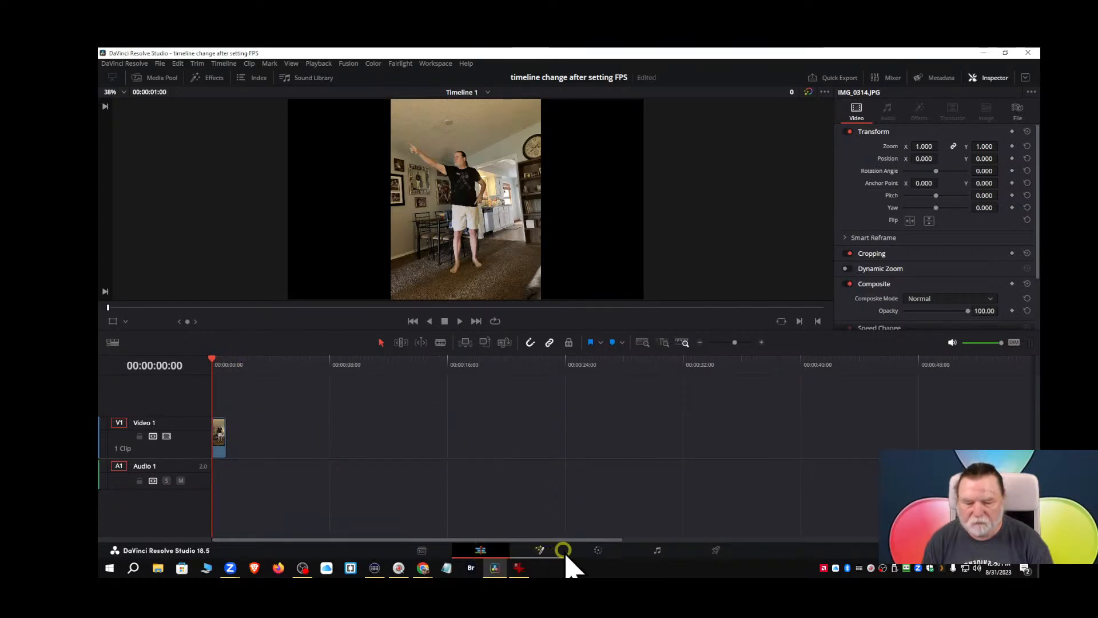
pyautogui.click(539, 549)
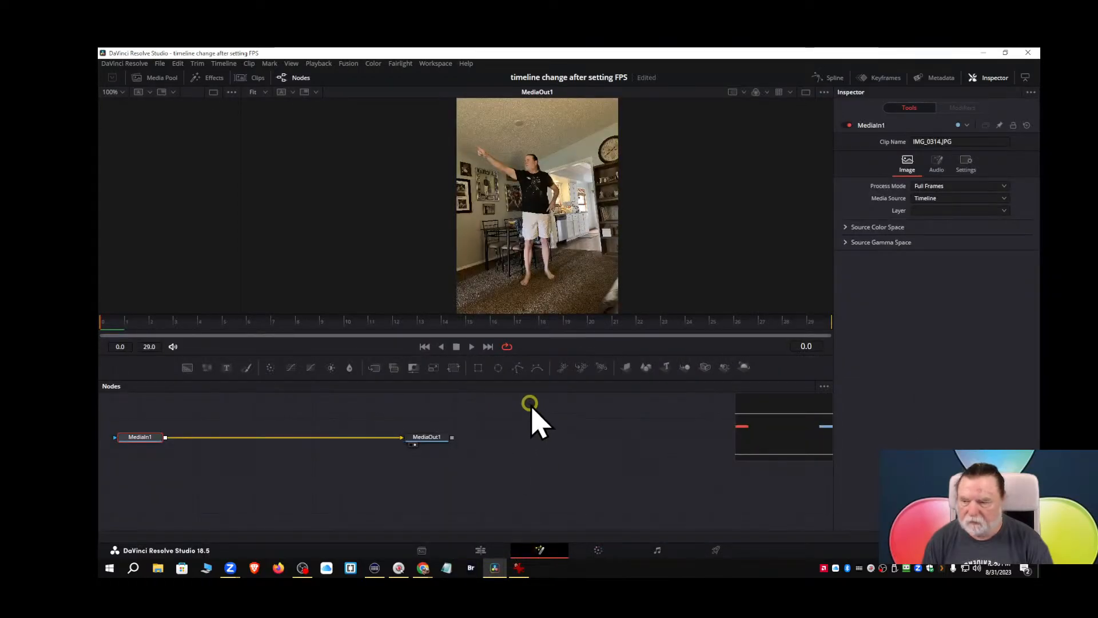
pyautogui.click(488, 347)
pyautogui.click(518, 568)
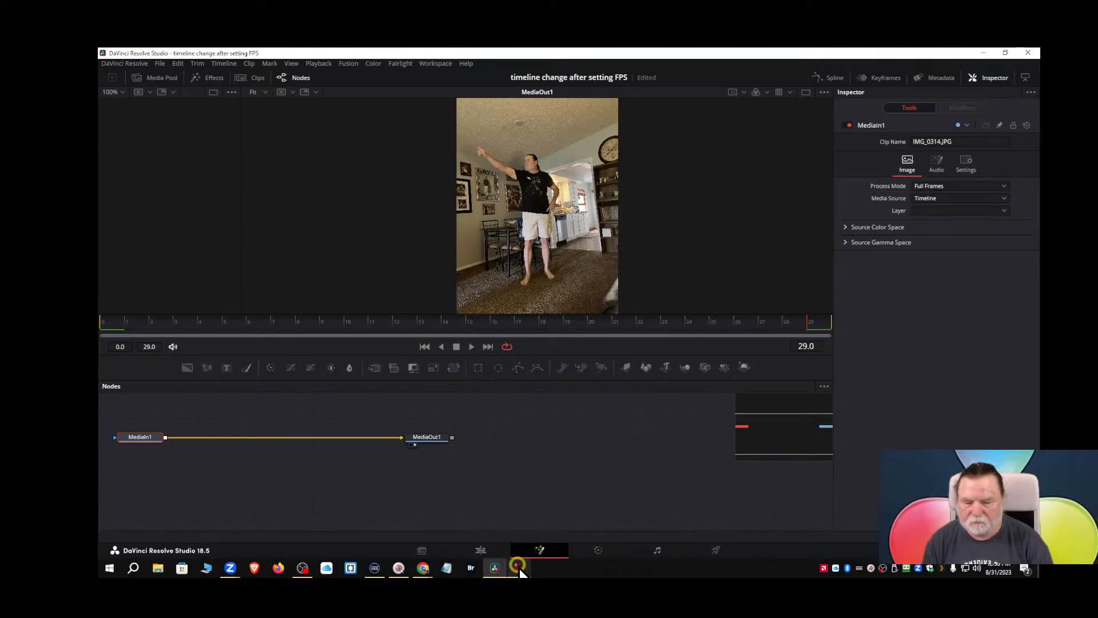
# Switch to Timeline 2 on the Edit page and check IMG_0314.JPG's last frame number on the Fusion page.
pyautogui.click(483, 553)
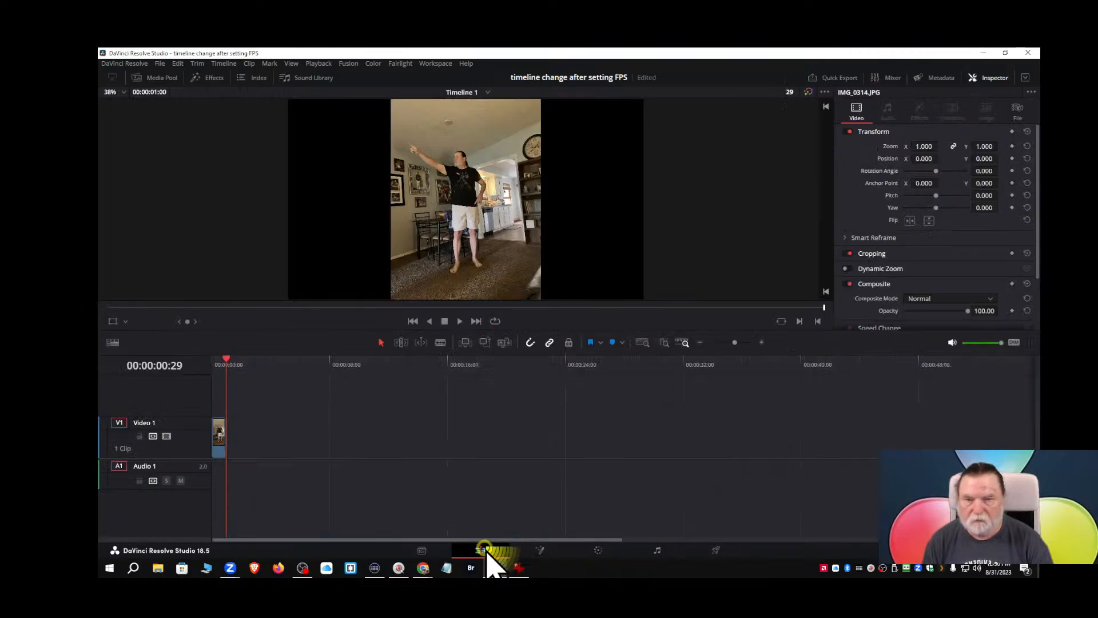
pyautogui.click(487, 91)
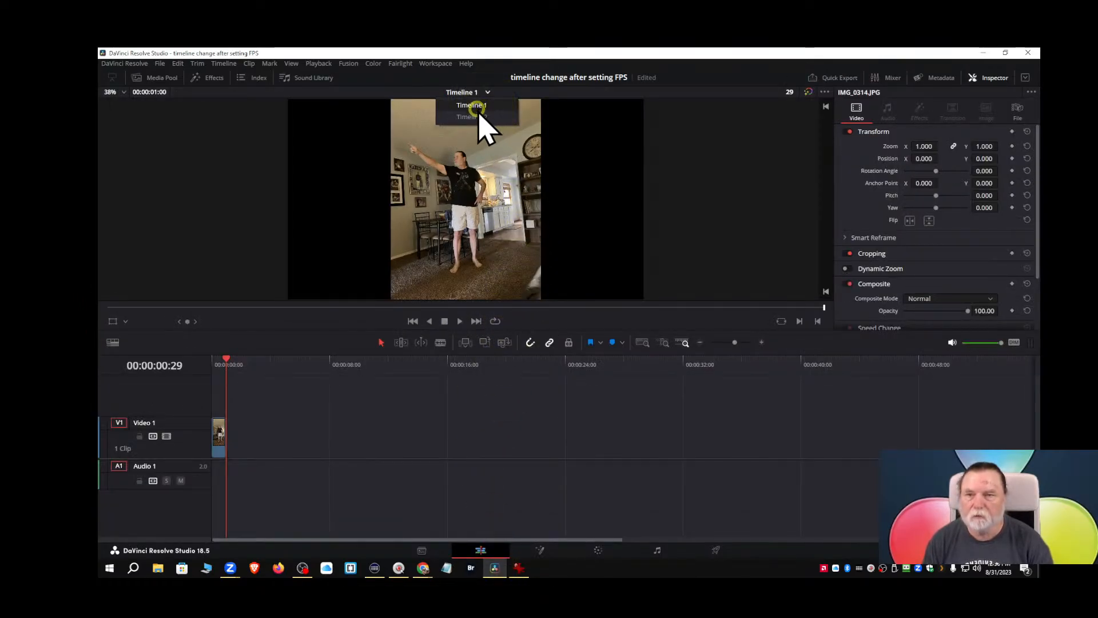
pyautogui.click(472, 116)
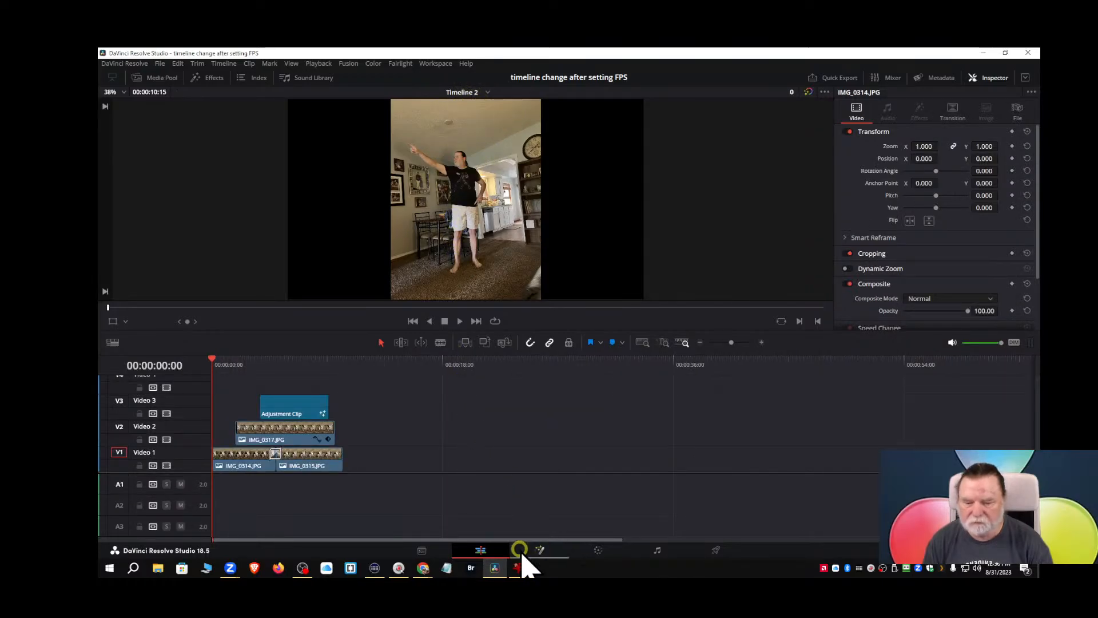
pyautogui.click(539, 549)
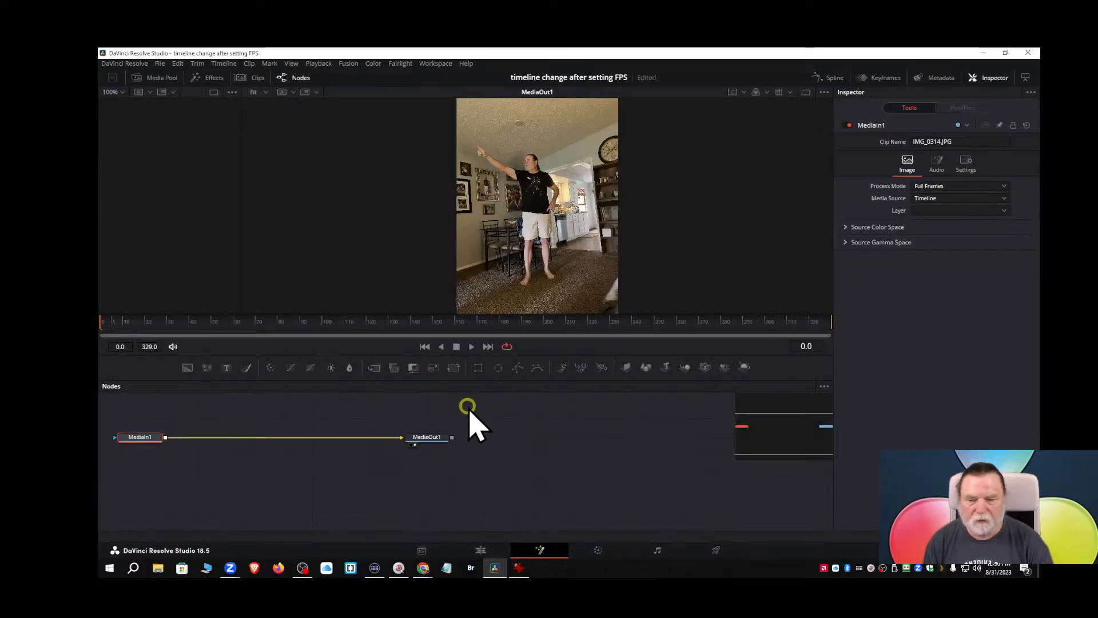
pyautogui.click(487, 346)
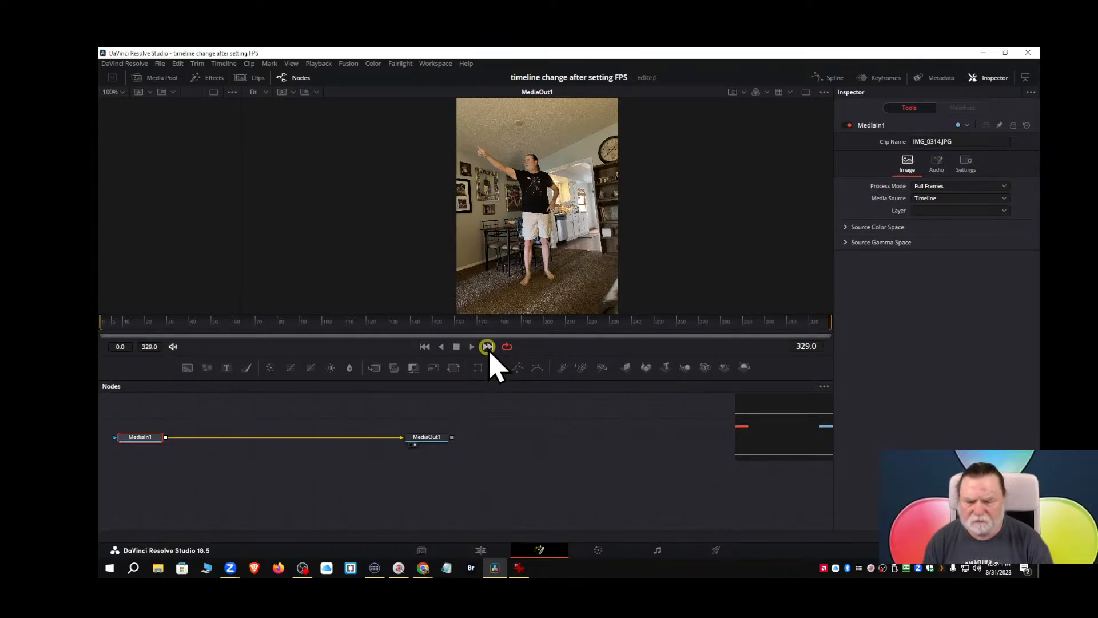
# Return to the Edit page and scrub Timeline 2 from the adjustment clip back to 00:00:00:00.
pyautogui.click(482, 555)
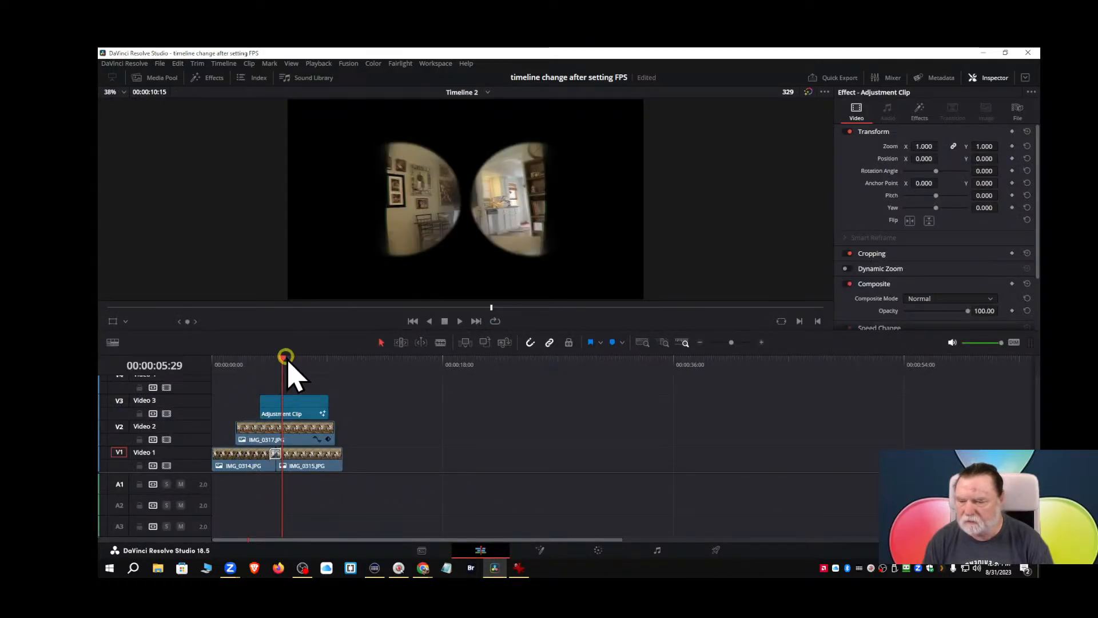
pyautogui.moveTo(282, 358); pyautogui.dragTo(277, 359)
pyautogui.moveTo(234, 365); pyautogui.dragTo(218, 365)
pyautogui.click(217, 361)
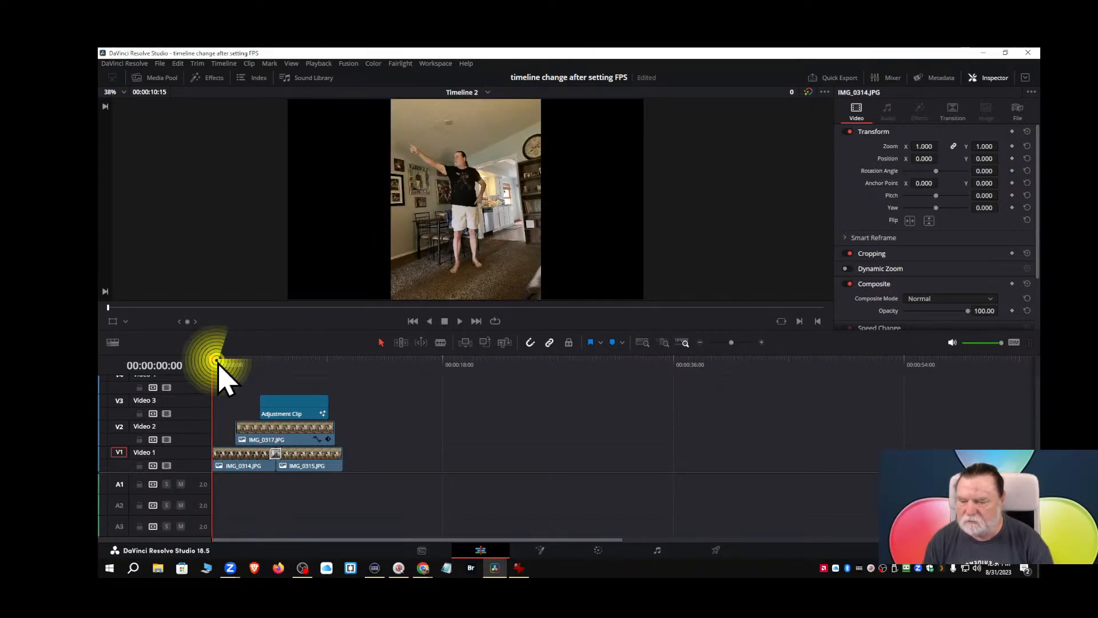
# Move Timeline 2's playhead to 00:00:00:59 and check IMG_0314.JPG's length in the Change Clip Duration dialog.
pyautogui.moveTo(218, 364)
pyautogui.mouseDown()
pyautogui.moveTo(269, 377)
pyautogui.moveTo(224, 382)
pyautogui.mouseUp()
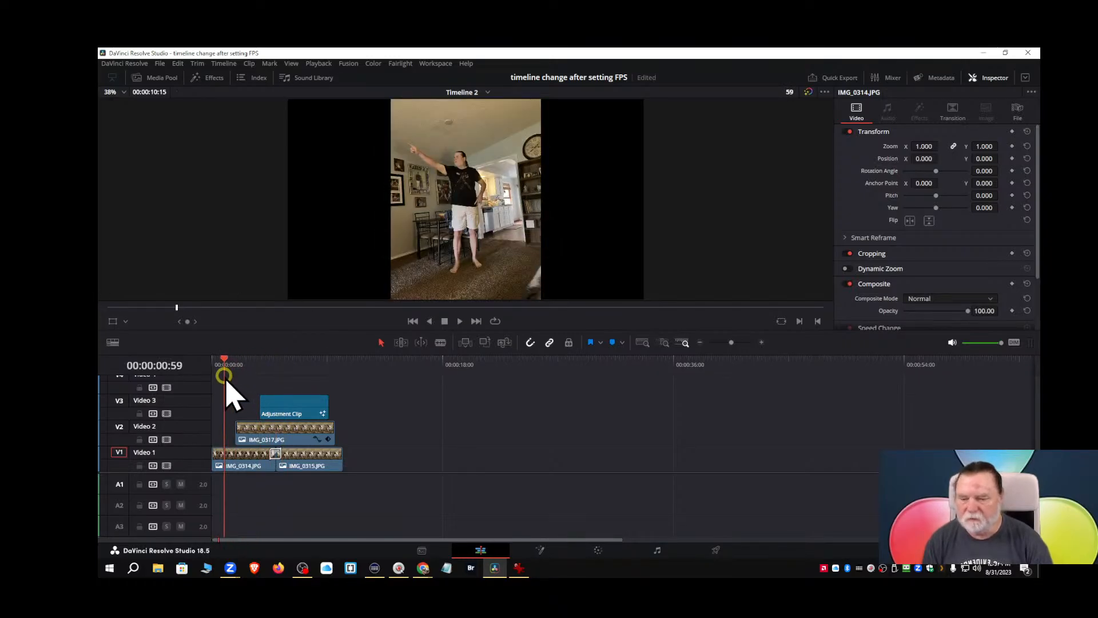
pyautogui.rightClick(246, 465)
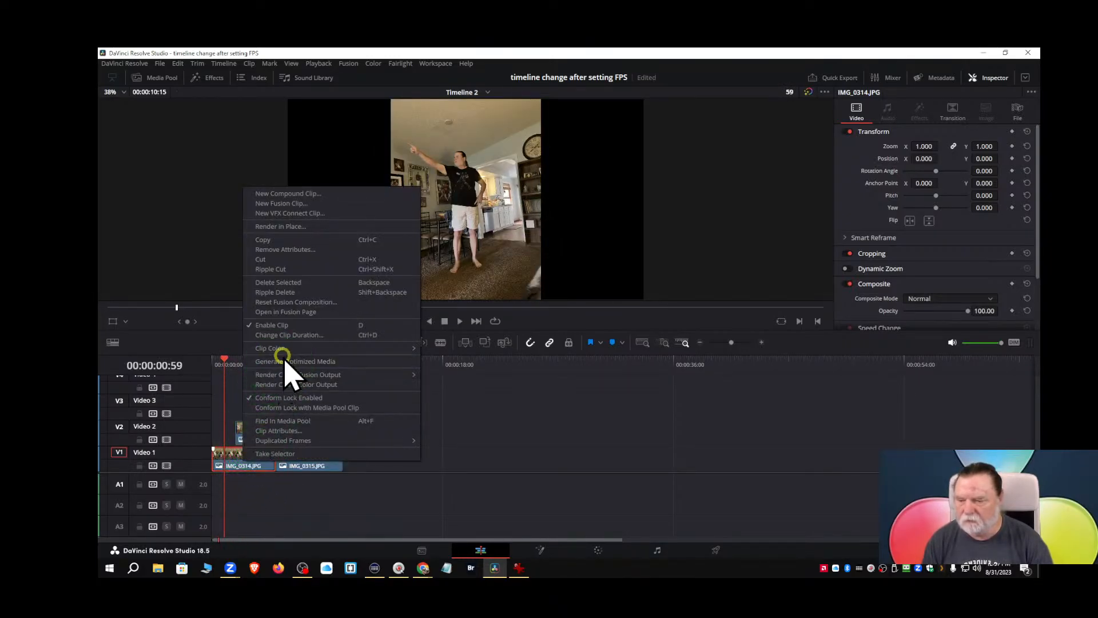
pyautogui.click(288, 335)
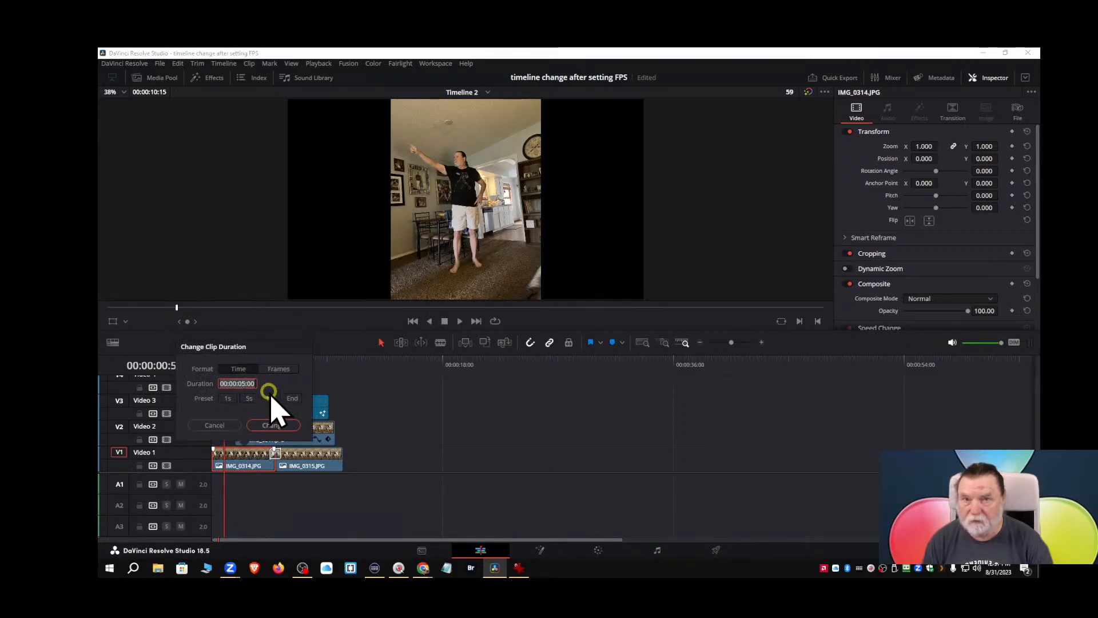
pyautogui.click(274, 426)
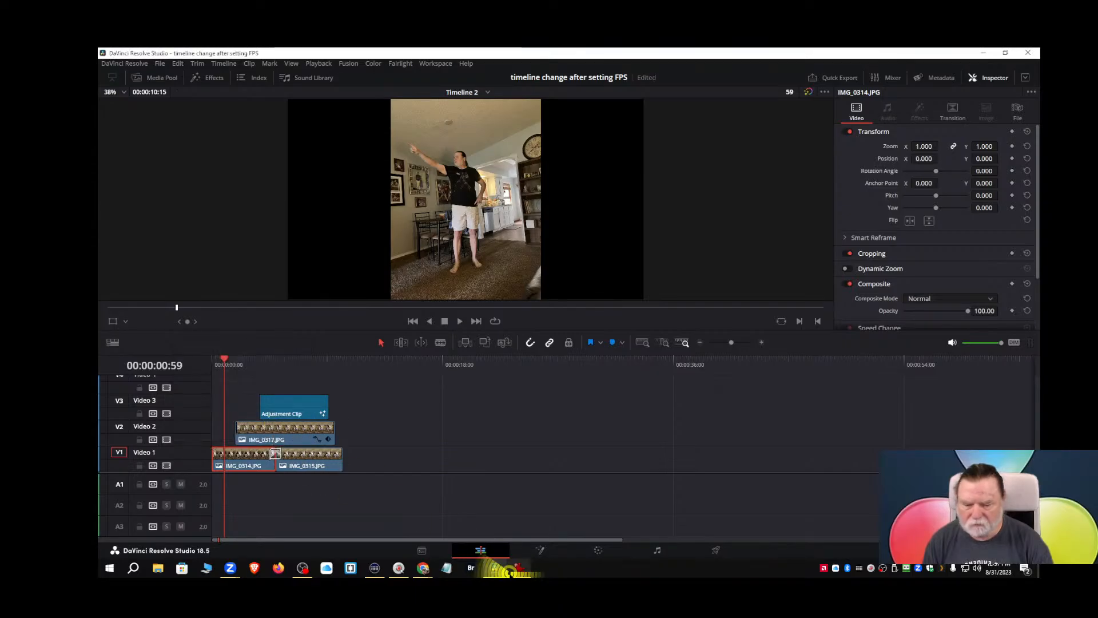
# Check IMG_0314.JPG's last frame number on the Fusion page, and return to the Edit page with the playhead at 00:00:01:51.
pyautogui.click(540, 550)
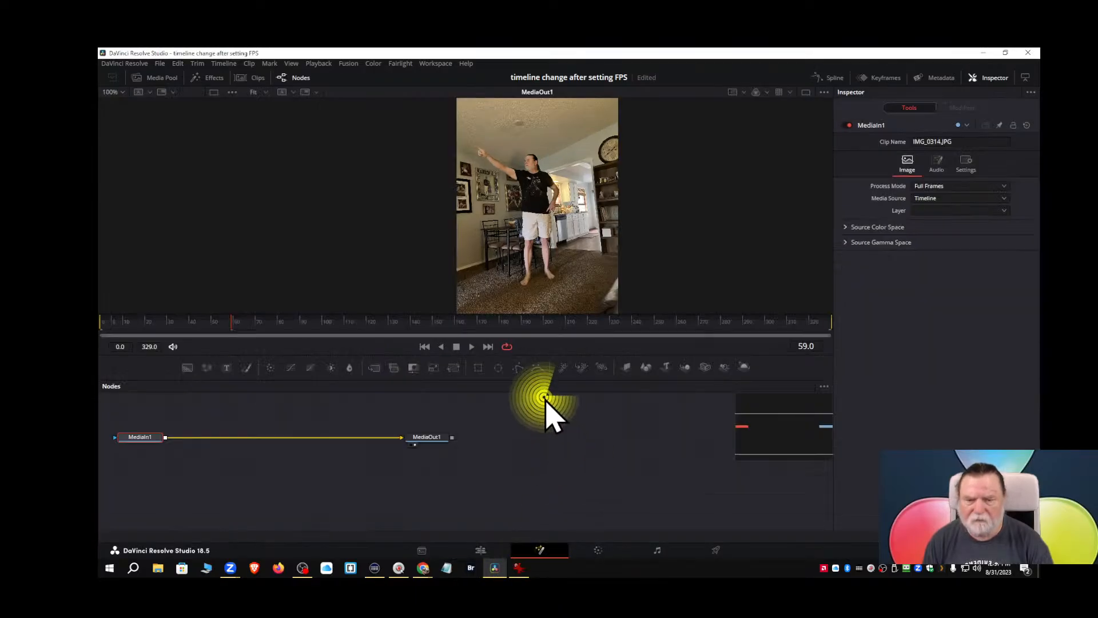
pyautogui.click(488, 346)
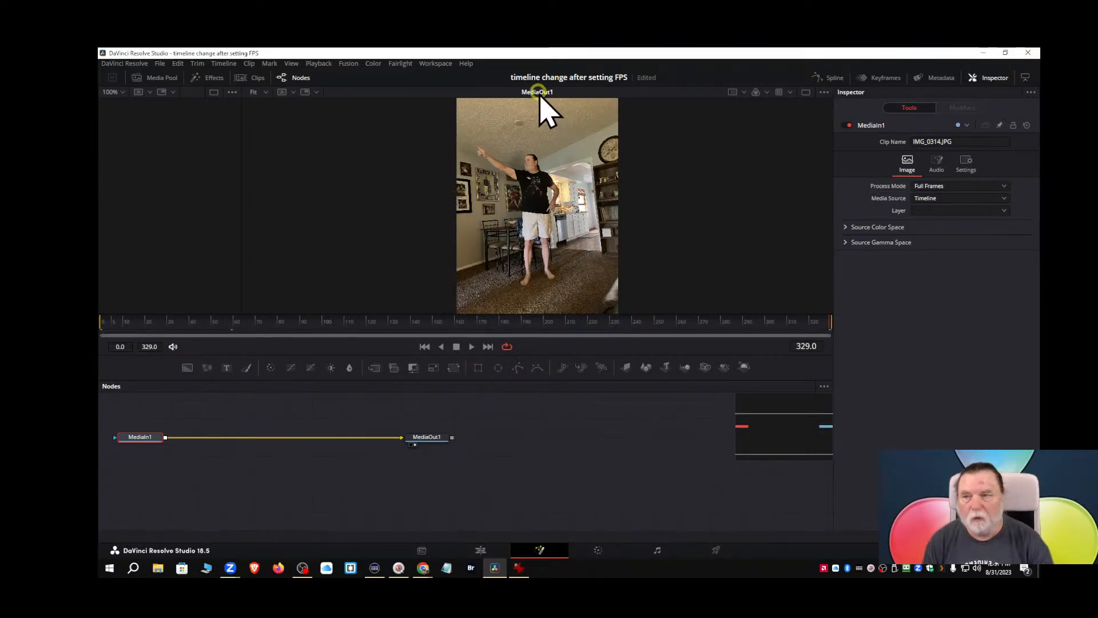
pyautogui.click(478, 550)
pyautogui.click(513, 440)
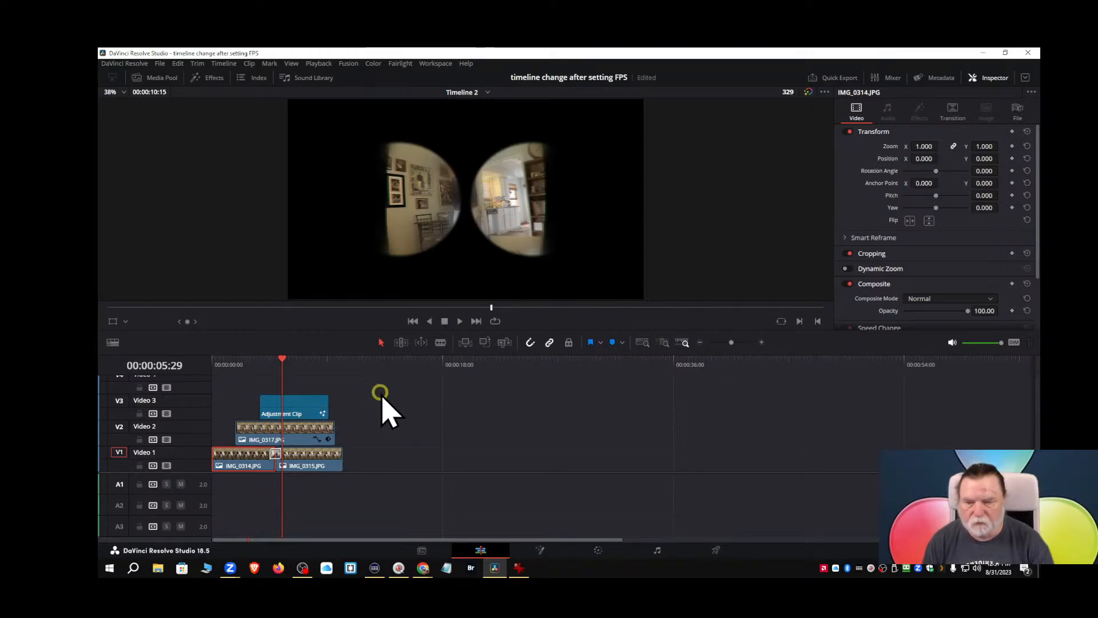
pyautogui.moveTo(283, 366); pyautogui.dragTo(235, 369)
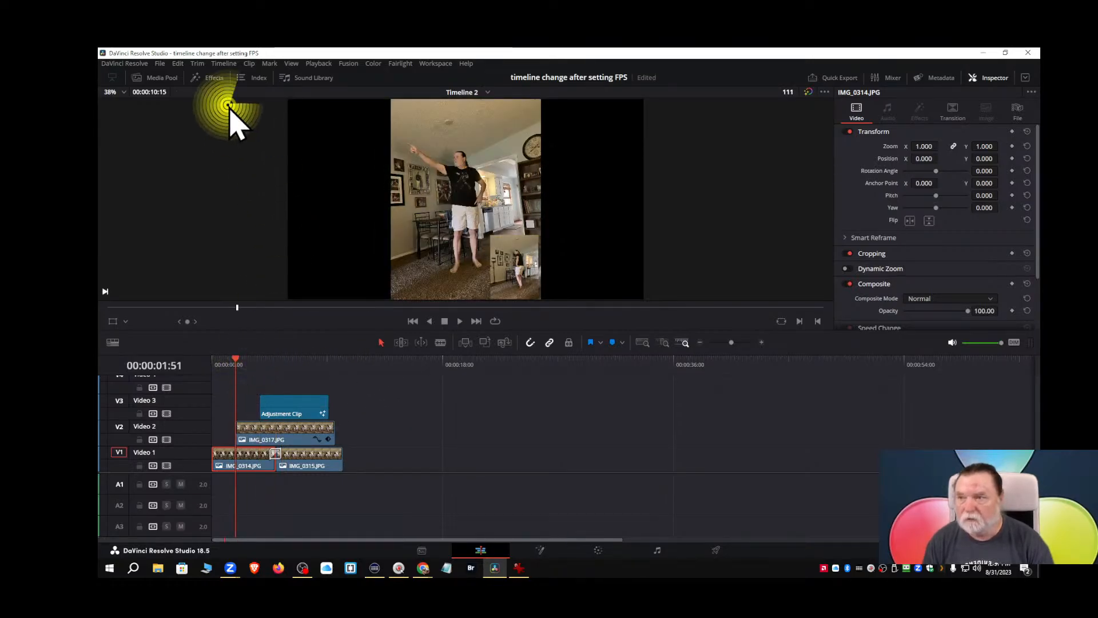
# Show the Media Pool and select Timeline 2 in the Master bin.
pyautogui.click(161, 77)
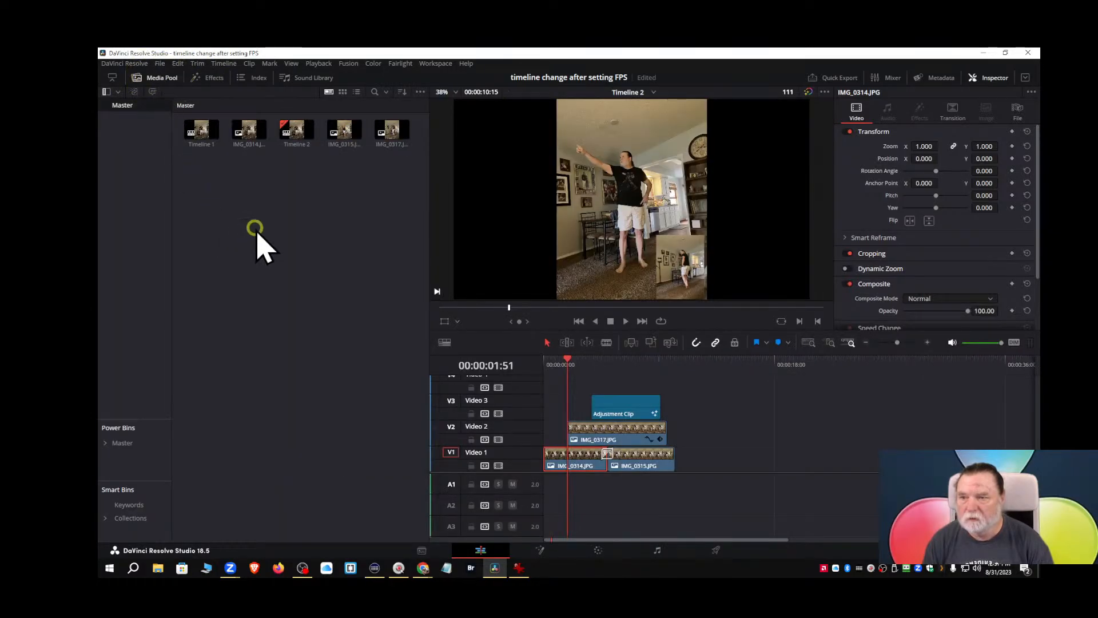
pyautogui.click(291, 138)
pyautogui.click(291, 135)
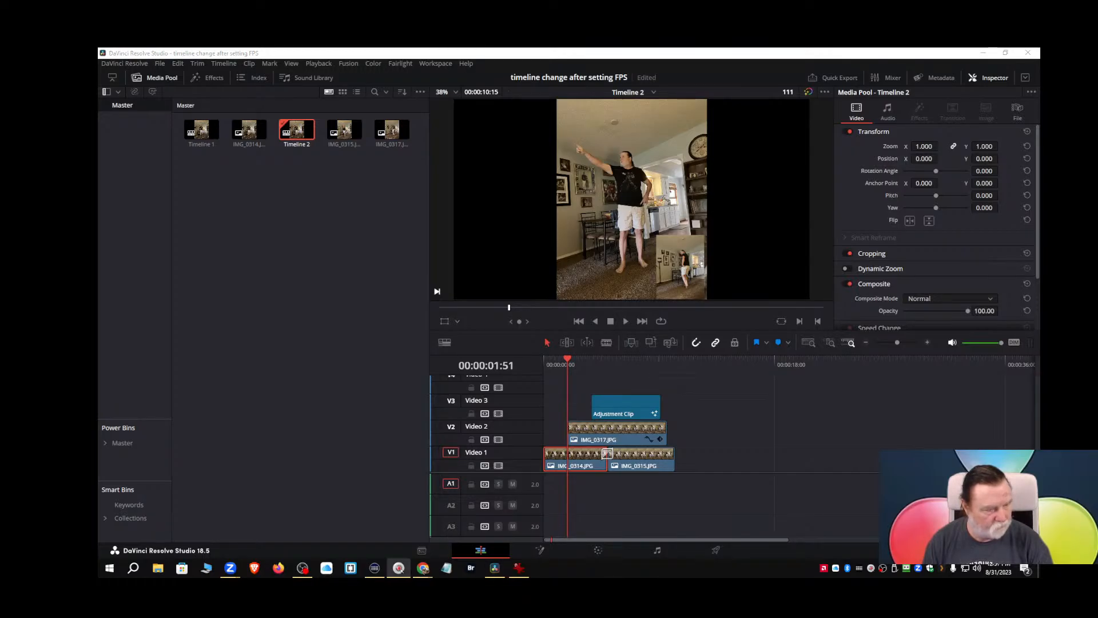
# Circle Timeline 2 in yellow with the screen annotation tool and switch back to its normal pointer.
pyautogui.press('F4')
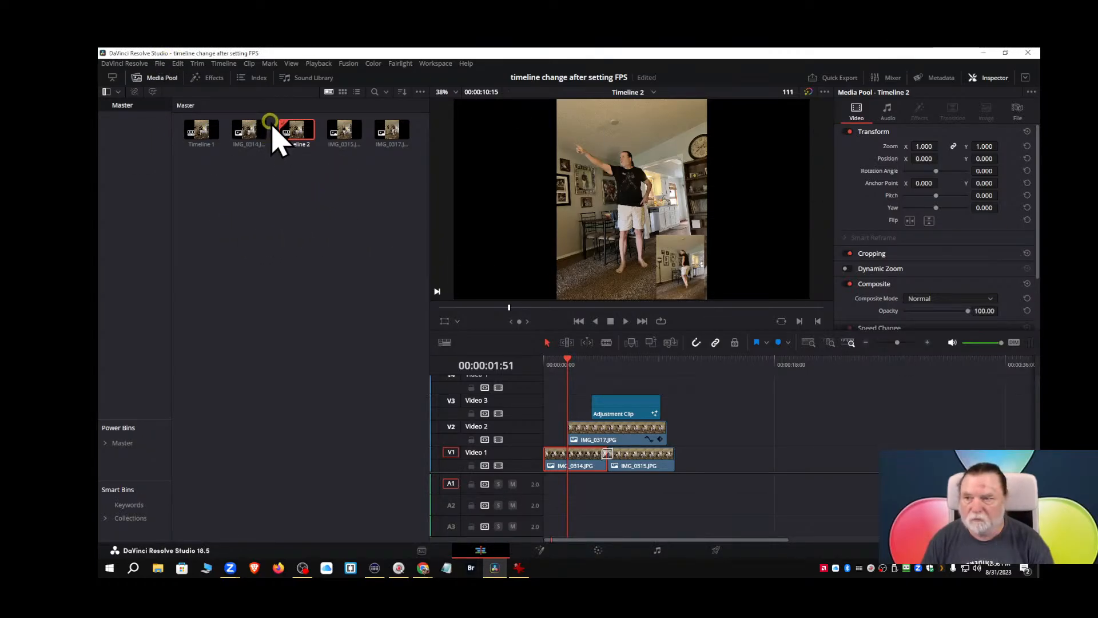
pyautogui.moveTo(273, 114); pyautogui.dragTo(319, 170)
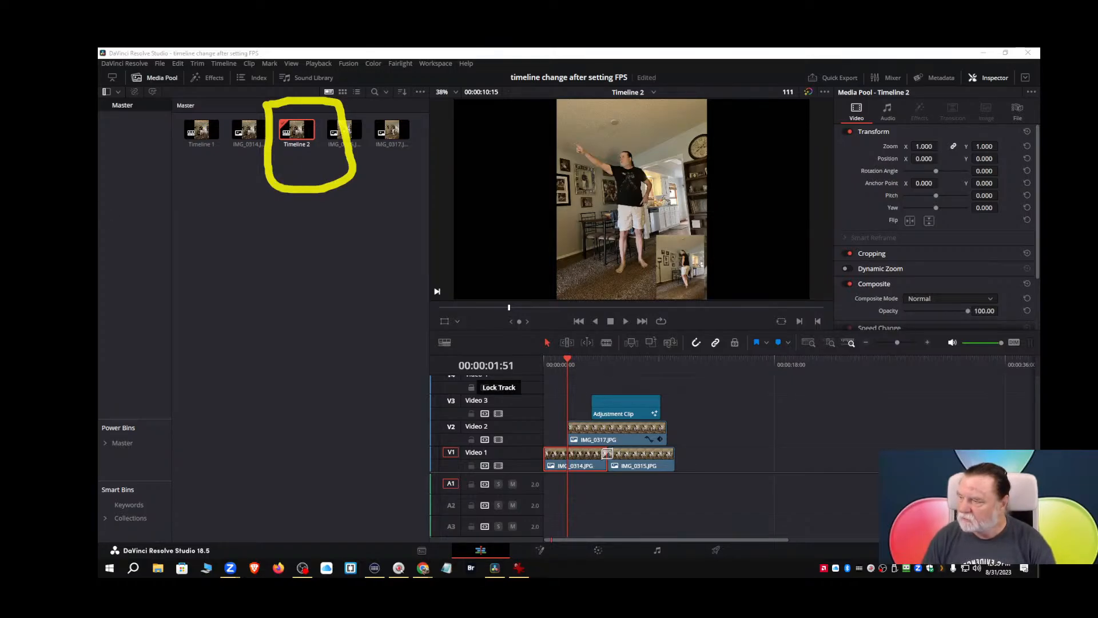
pyautogui.moveTo(659, 256)
pyautogui.mouseDown()
pyautogui.moveTo(998, 290)
pyautogui.moveTo(841, 356)
pyautogui.moveTo(436, 266)
pyautogui.moveTo(390, 267)
pyautogui.mouseUp()
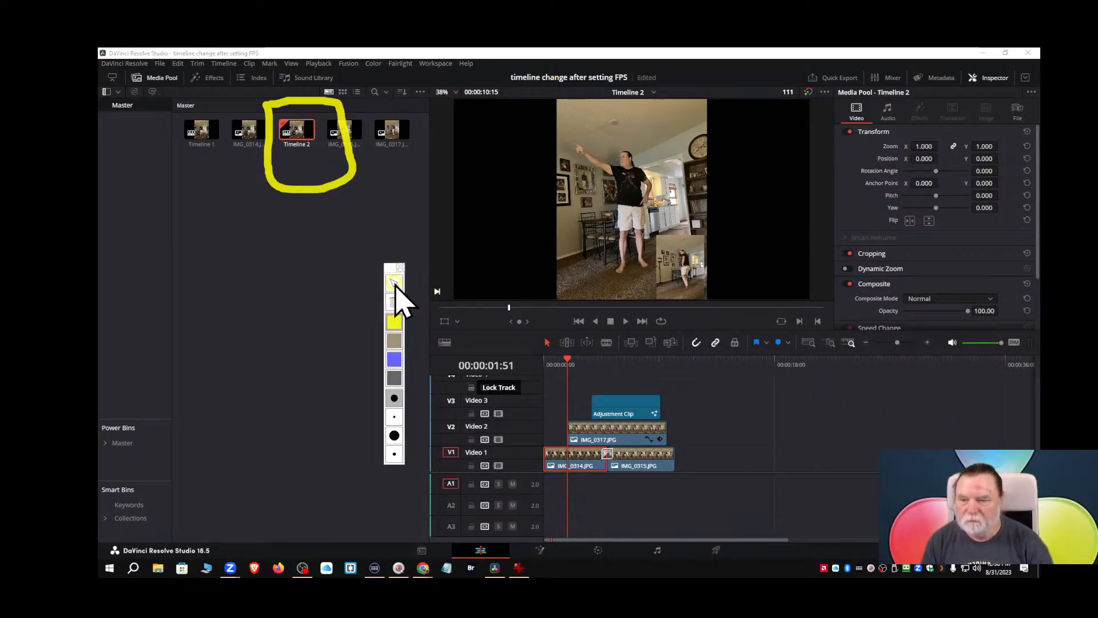
pyautogui.click(393, 281)
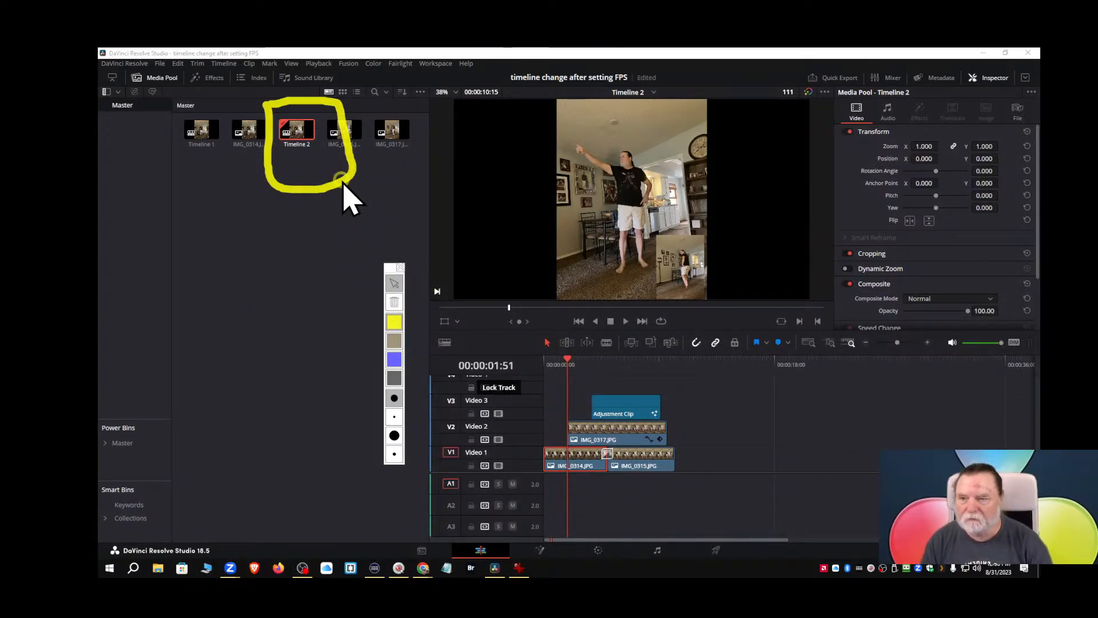
# Delete Timeline 2 from the Media Pool, circling the deletion dialog in yellow before accepting it.
pyautogui.click(212, 135)
pyautogui.click(291, 136)
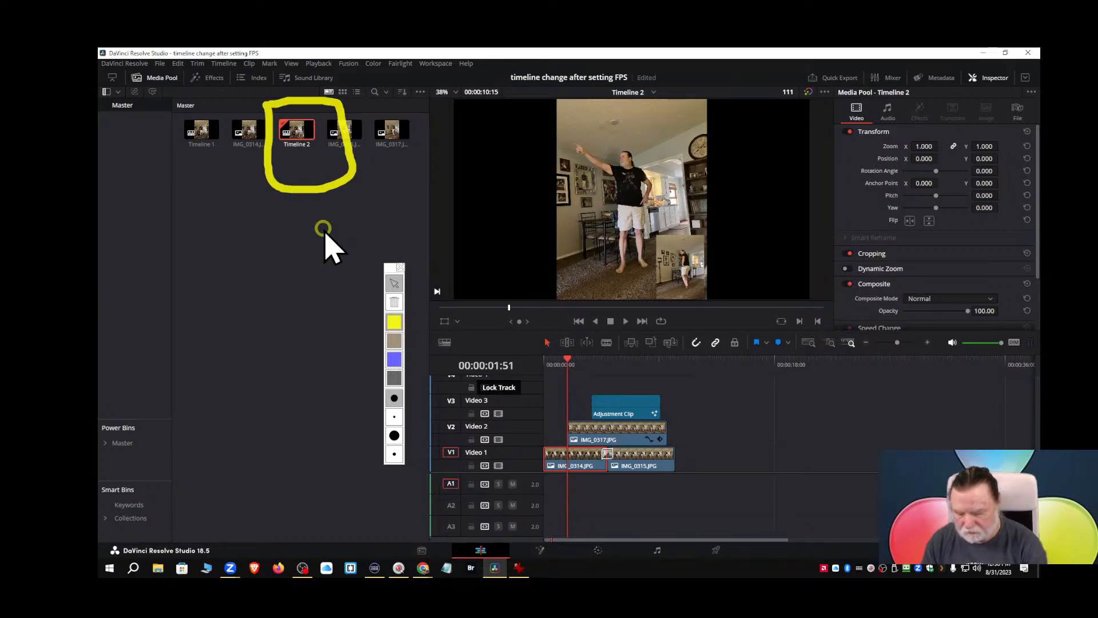
pyautogui.press('BackSpace')
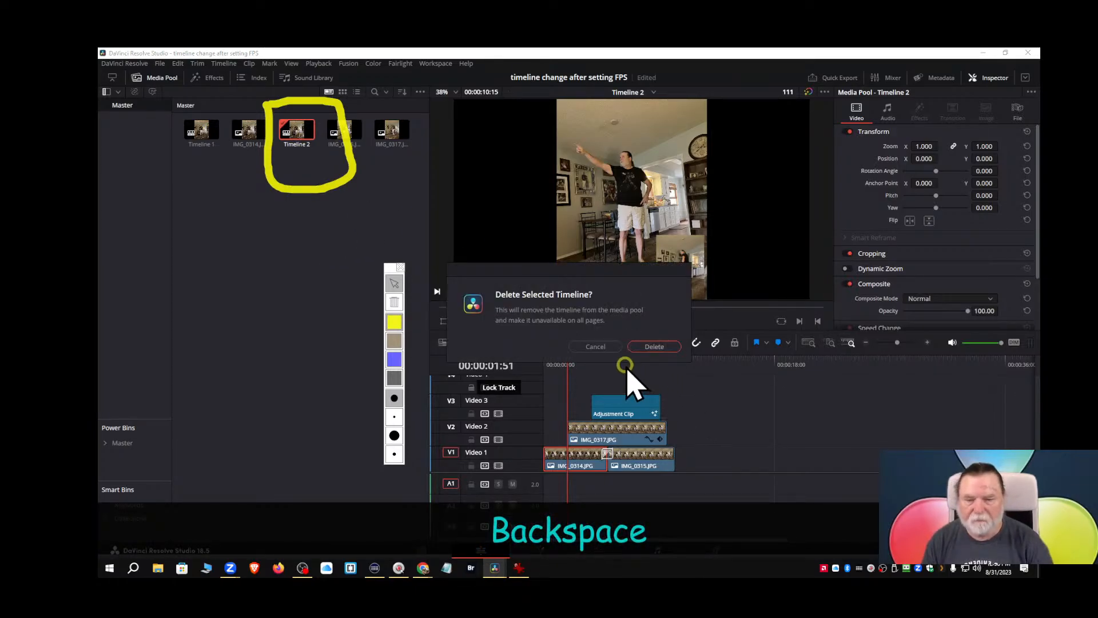
pyautogui.moveTo(432, 258)
pyautogui.mouseDown()
pyautogui.moveTo(437, 344)
pyautogui.moveTo(467, 381)
pyautogui.moveTo(730, 406)
pyautogui.moveTo(770, 312)
pyautogui.moveTo(764, 249)
pyautogui.moveTo(503, 235)
pyautogui.moveTo(436, 239)
pyautogui.moveTo(434, 270)
pyautogui.mouseUp()
pyautogui.click(404, 342)
pyautogui.click(394, 282)
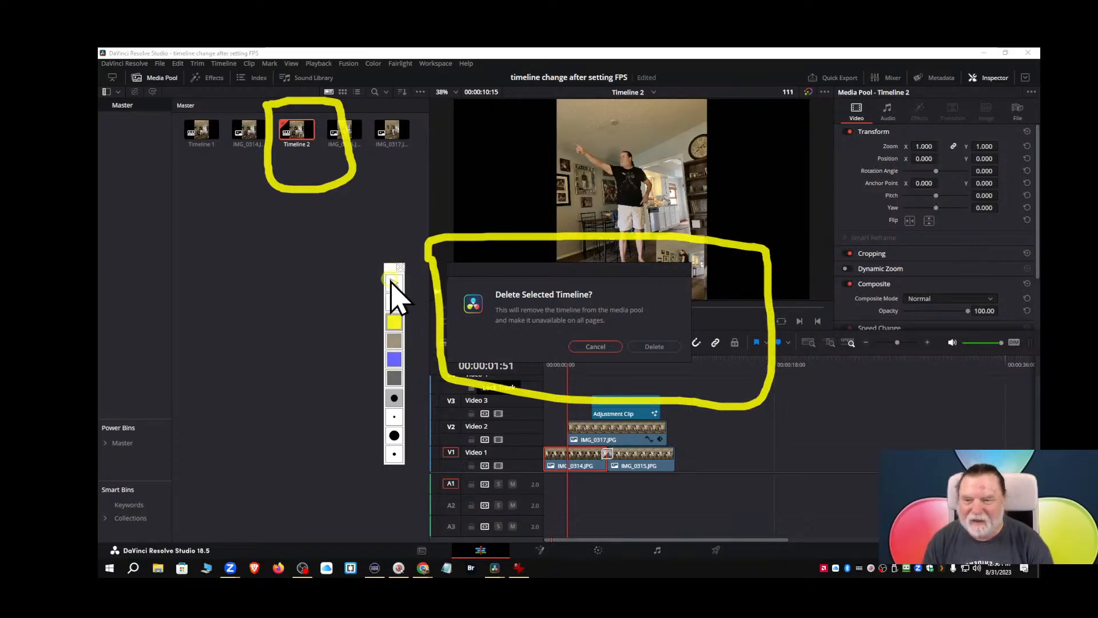
pyautogui.click(512, 313)
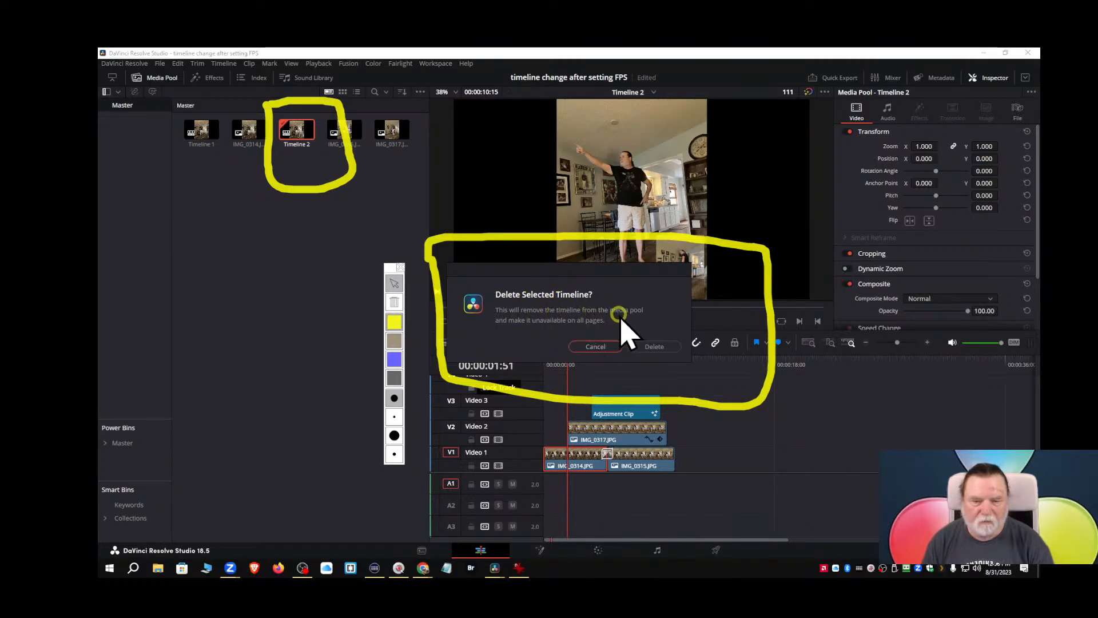
pyautogui.click(653, 347)
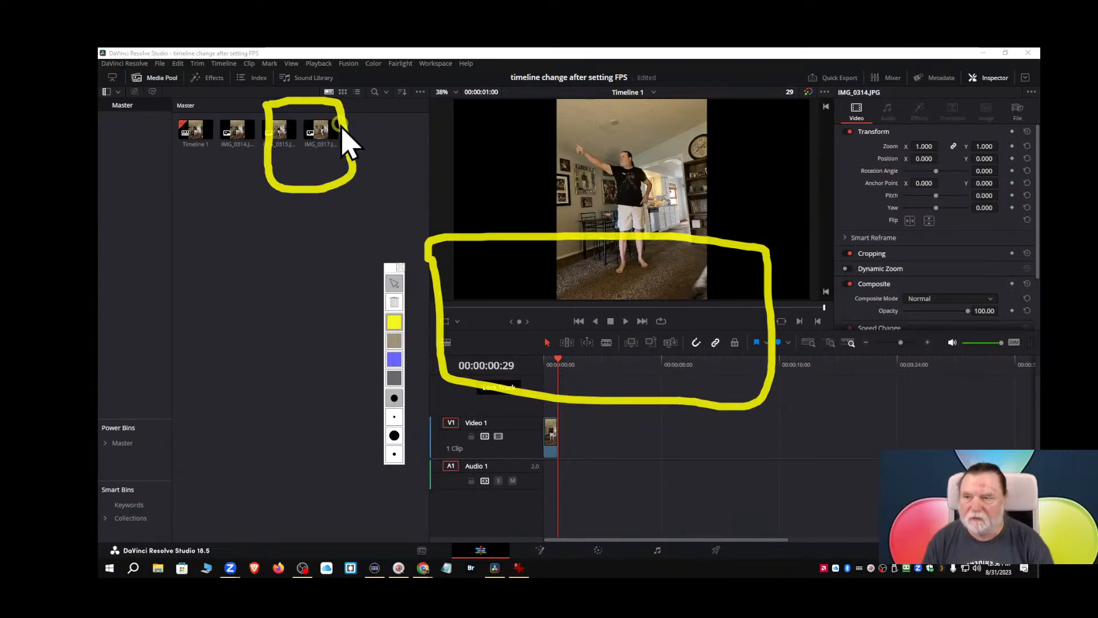
# Clear the yellow annotations from the screen and close the annotation palette.
pyautogui.click(394, 301)
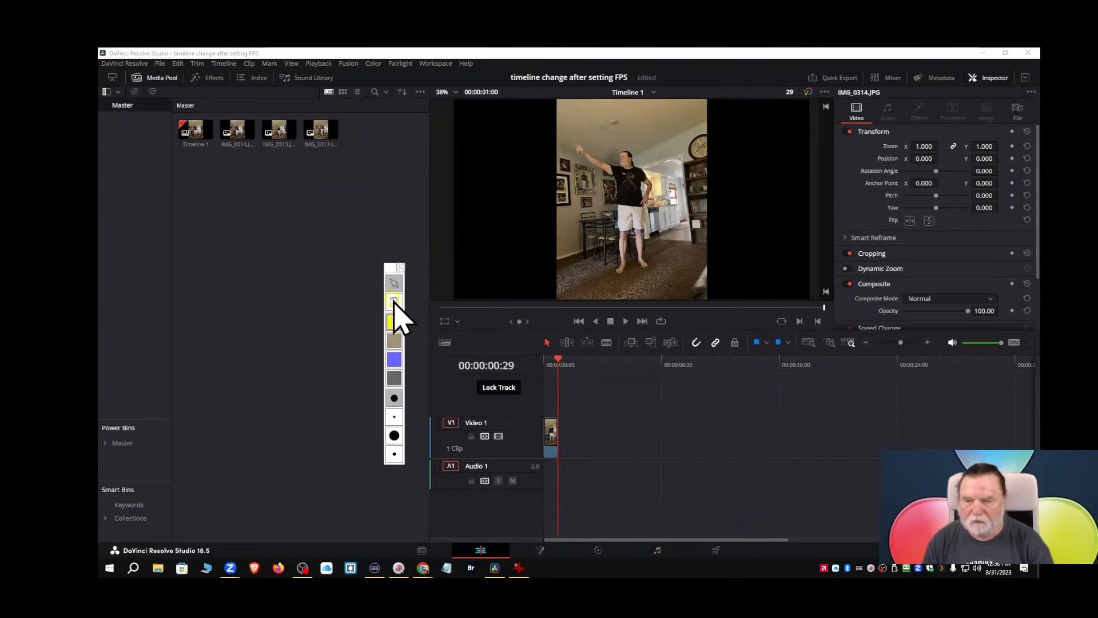
pyautogui.click(399, 265)
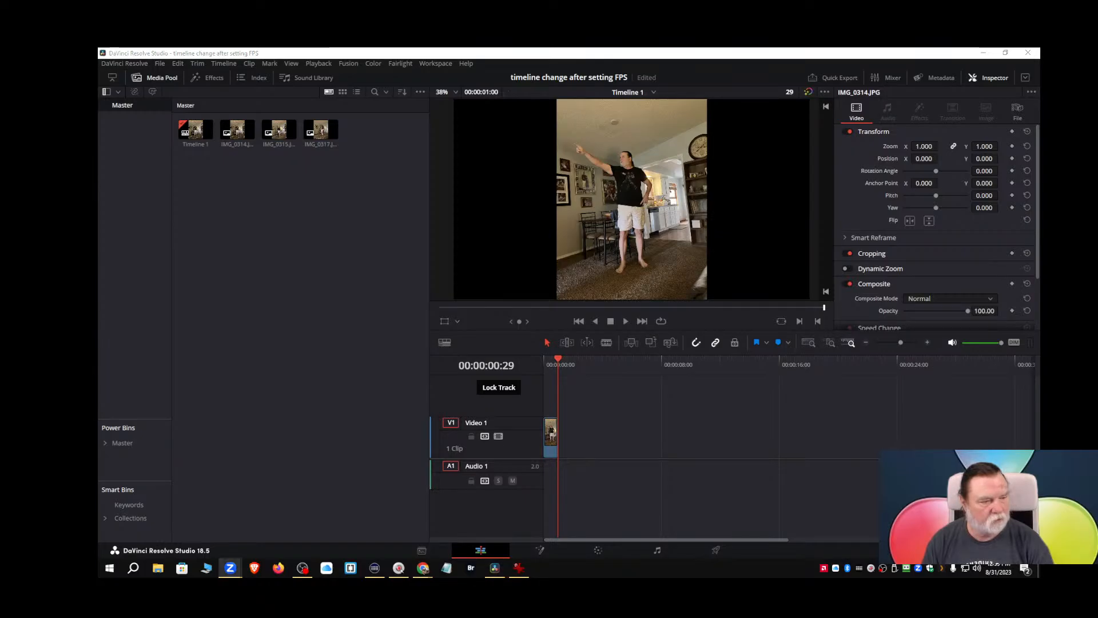
# Reposition the Zoom Meeting window, return to DaVinci Resolve and set Timeline 1's playhead to 00:00:00:00.
pyautogui.moveTo(399, 75); pyautogui.dragTo(367, 98)
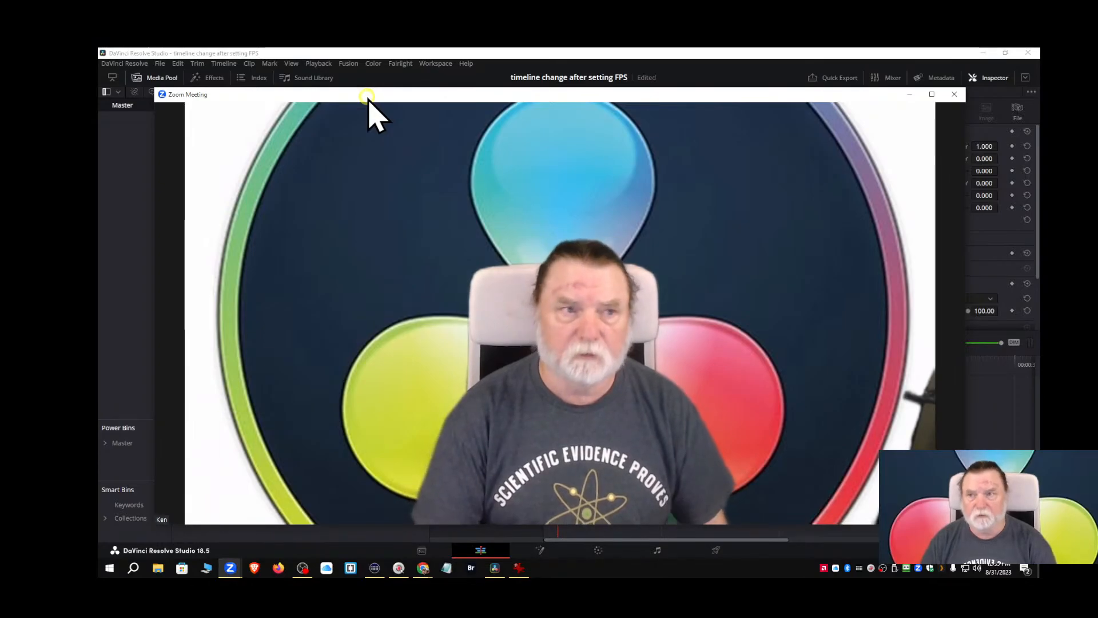
pyautogui.click(470, 55)
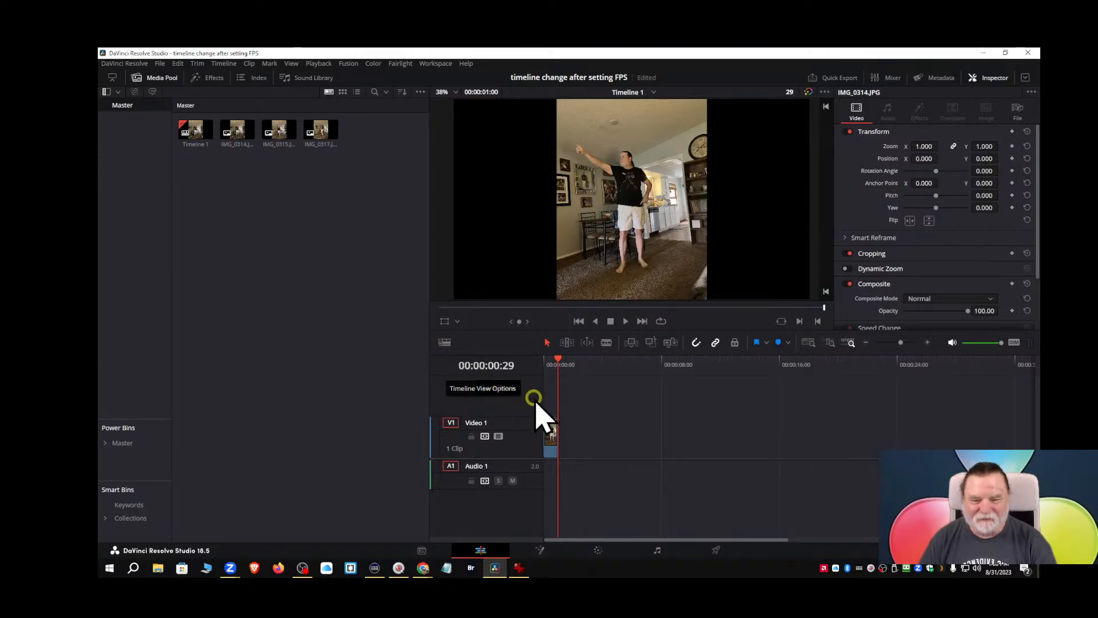
pyautogui.moveTo(559, 362); pyautogui.dragTo(545, 361)
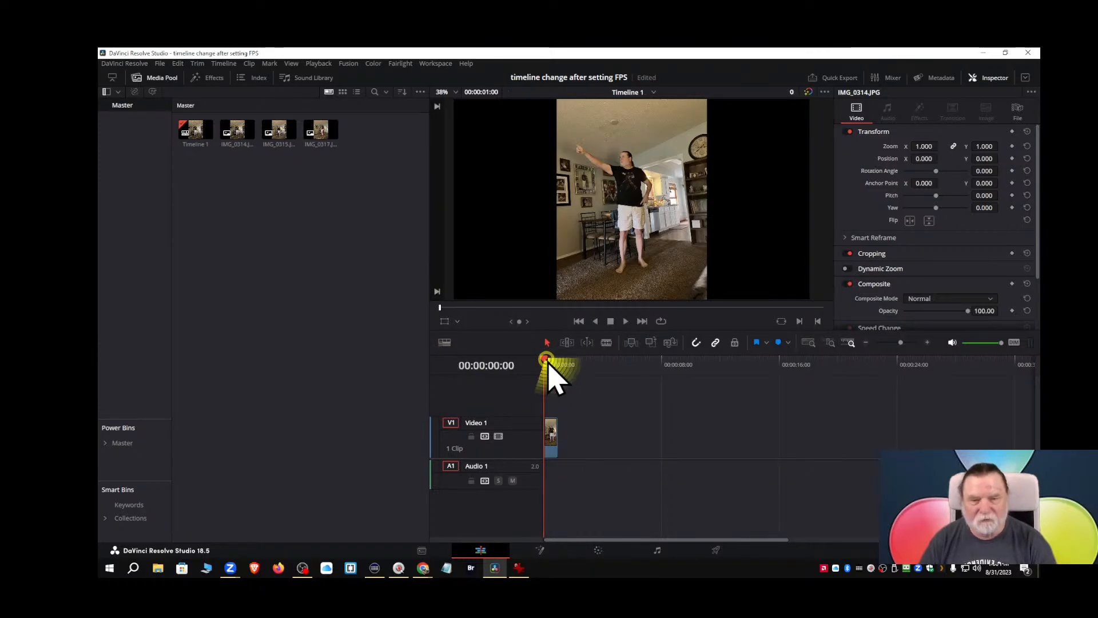